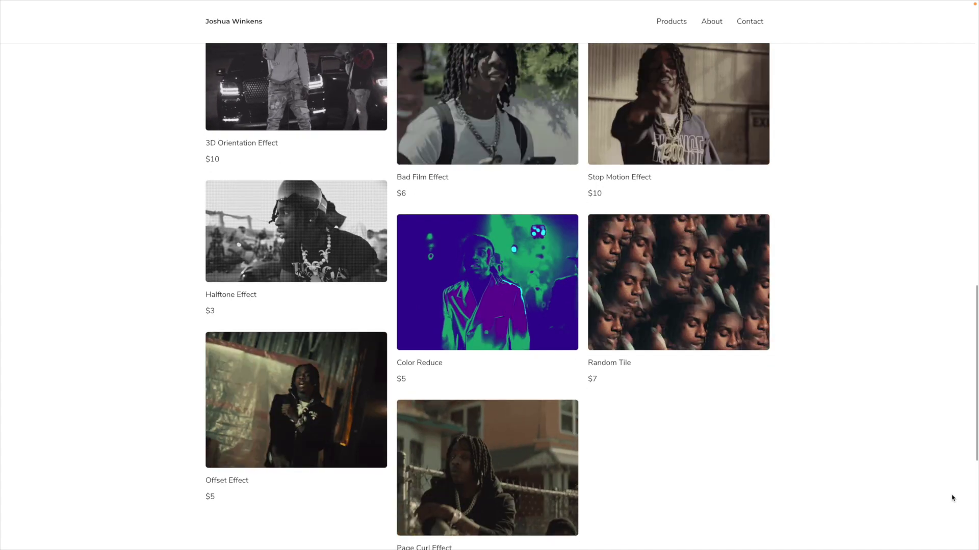
scroll(951, 498, down, 2)
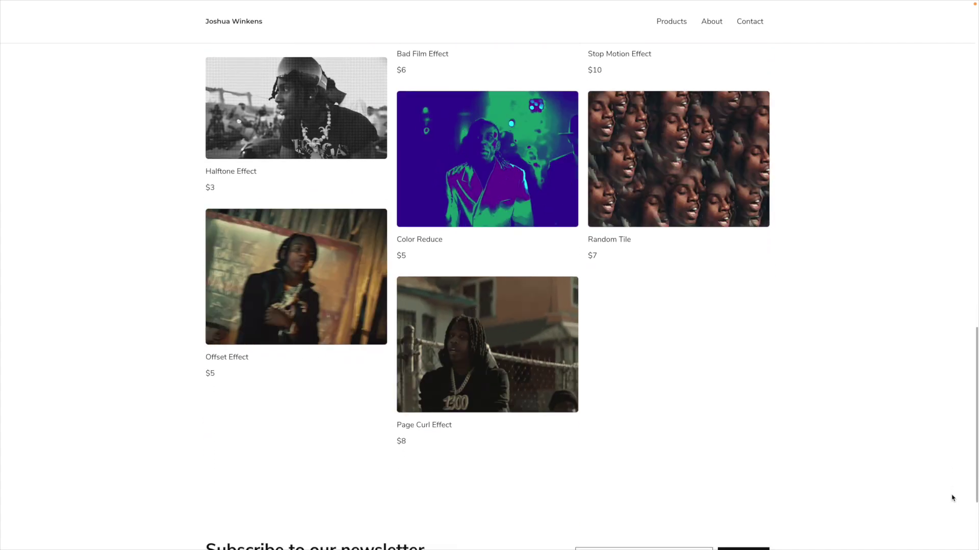
scroll(951, 498, down, 3)
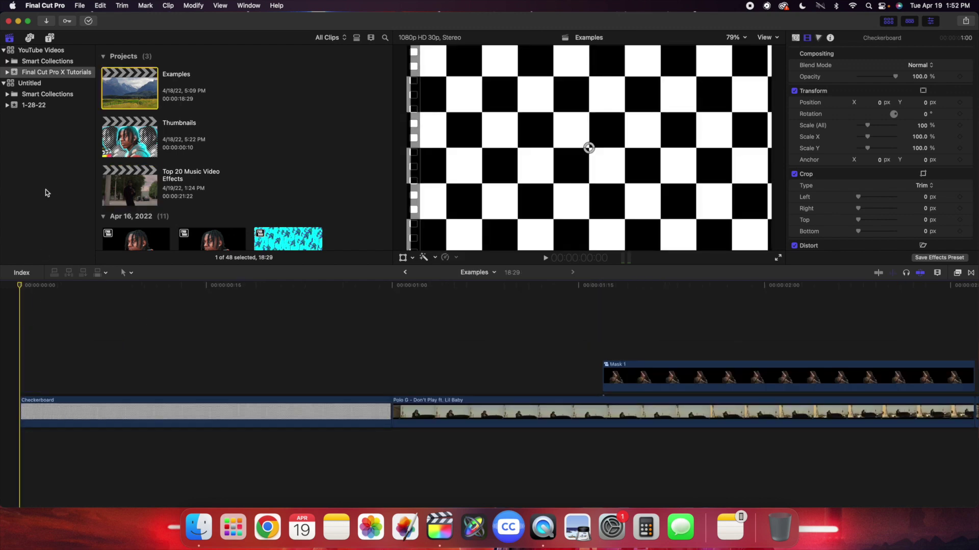
Add the Polaroid Frame generator above the Checkerboard clip at the timeline start and trim it to end at 1:00
click(49, 38)
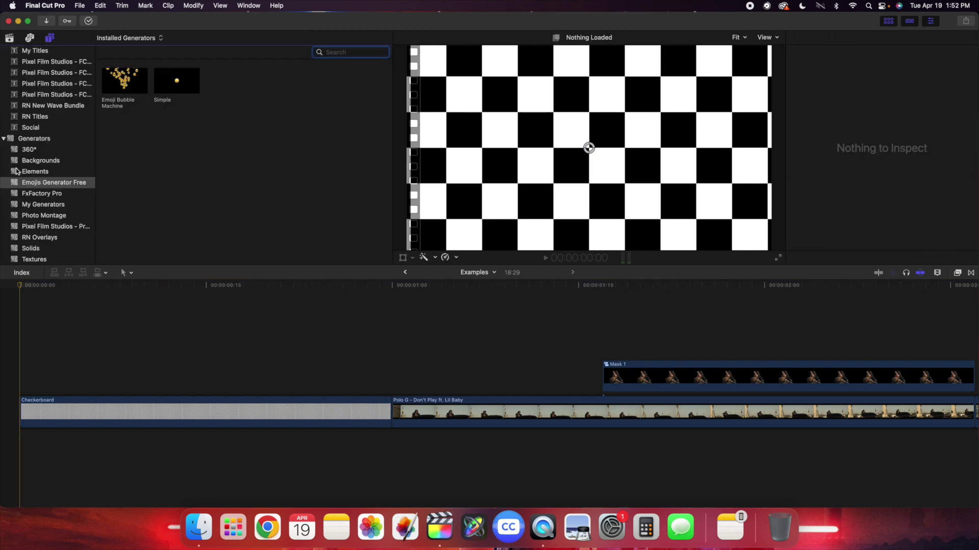
click(29, 204)
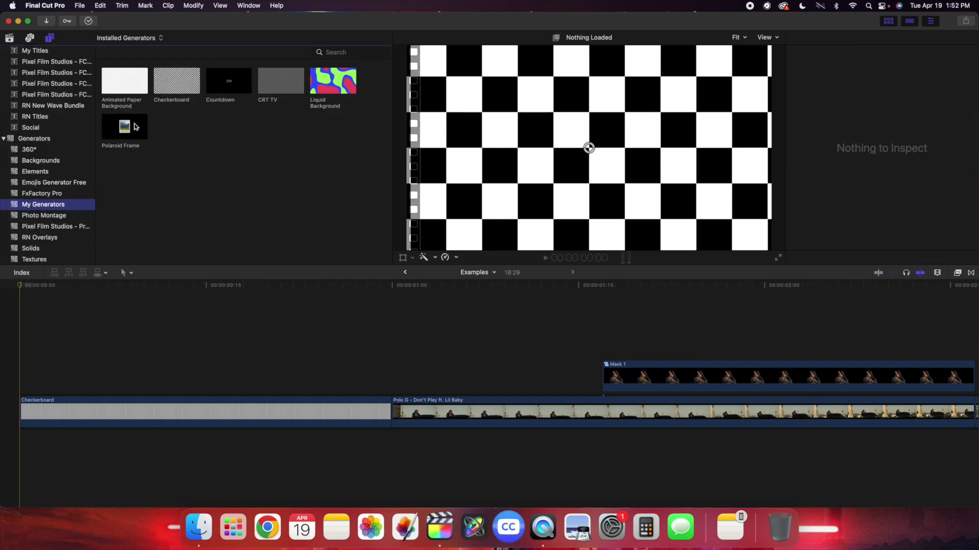
drag(134, 128, 26, 331)
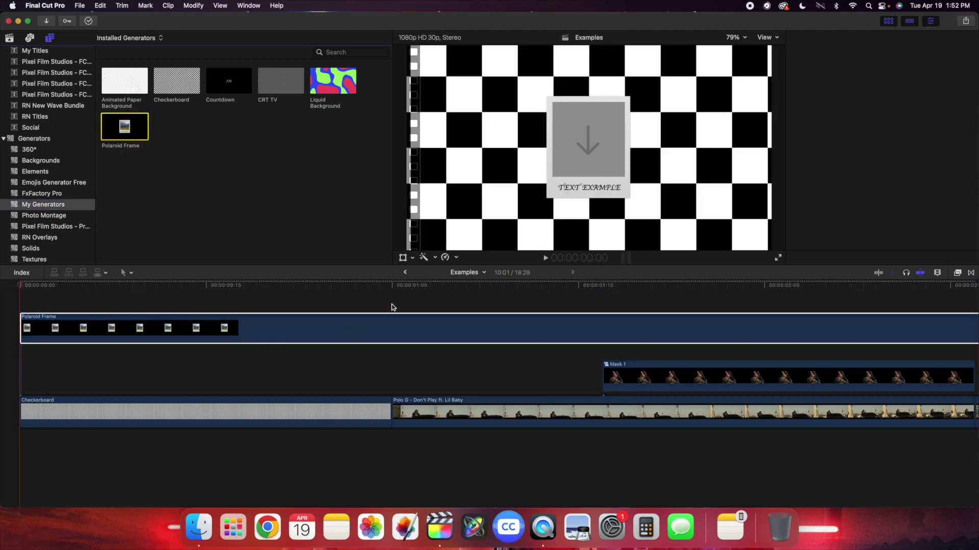
click(392, 306)
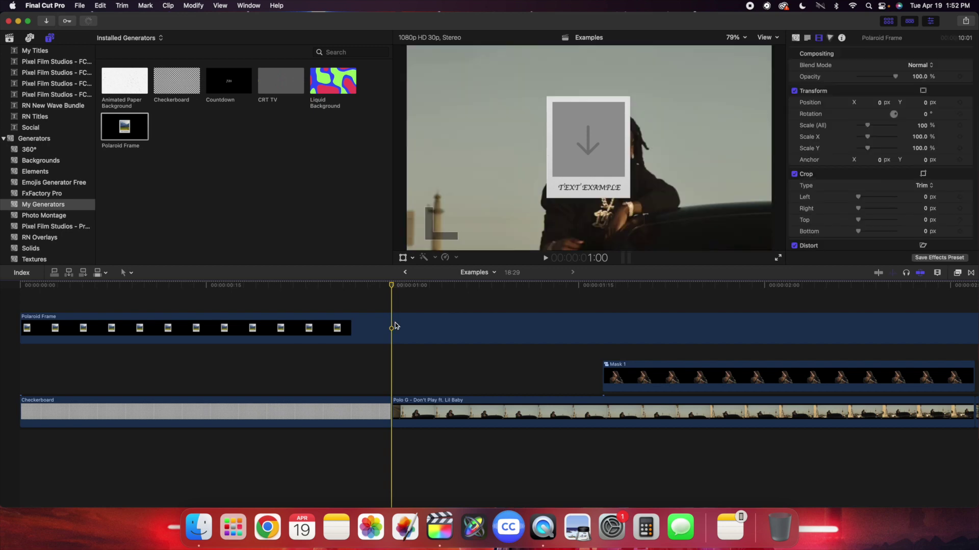
key(alt+bracketright)
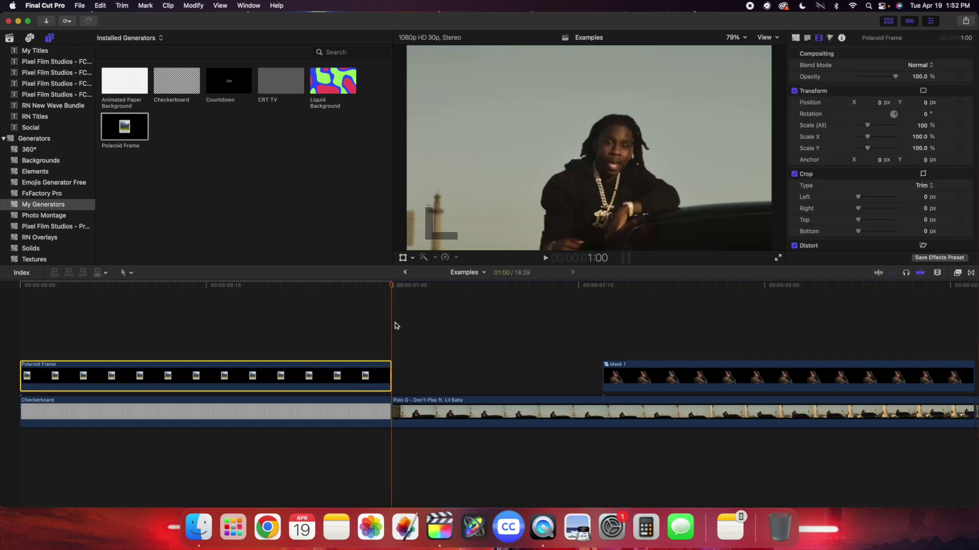
Fill the Polaroid Frame's drop zone with the Photo 1 clip from the event
click(190, 336)
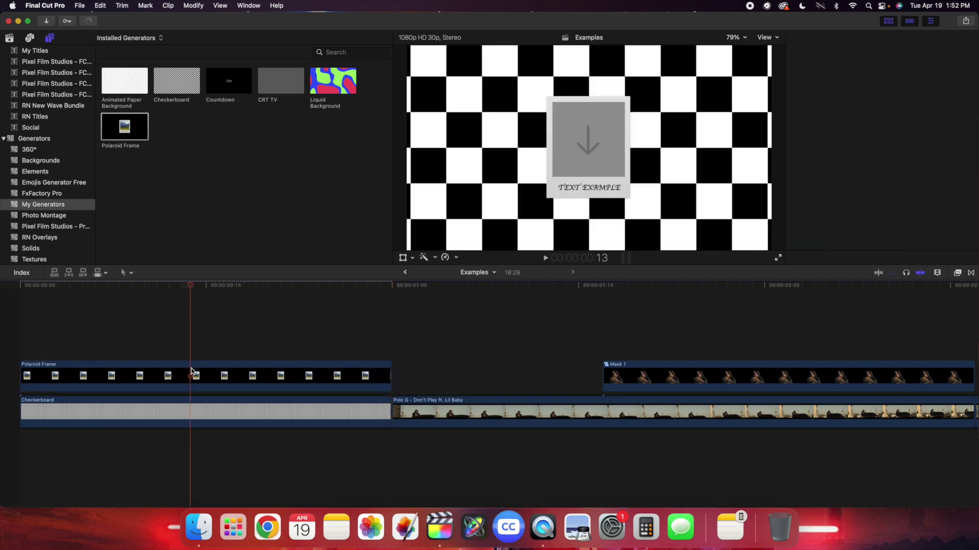
click(191, 368)
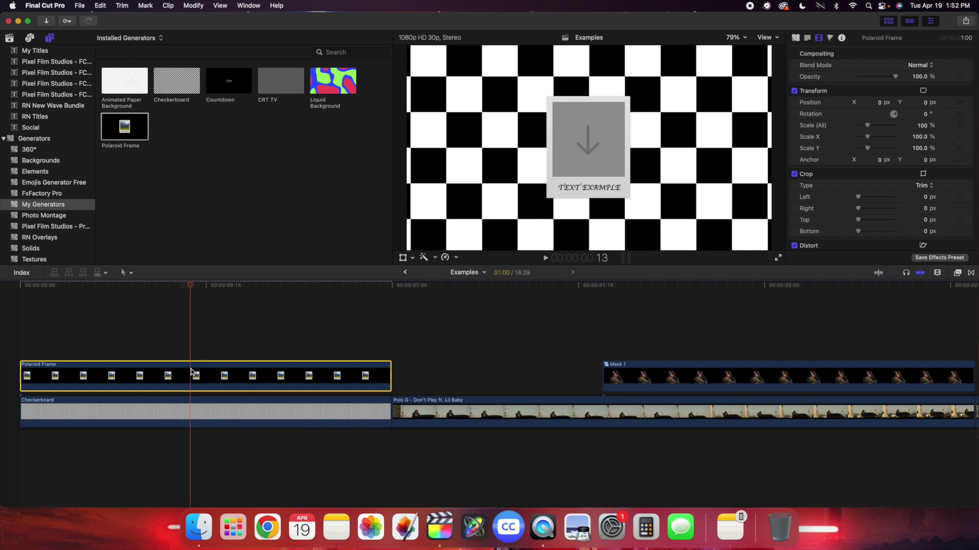
click(795, 39)
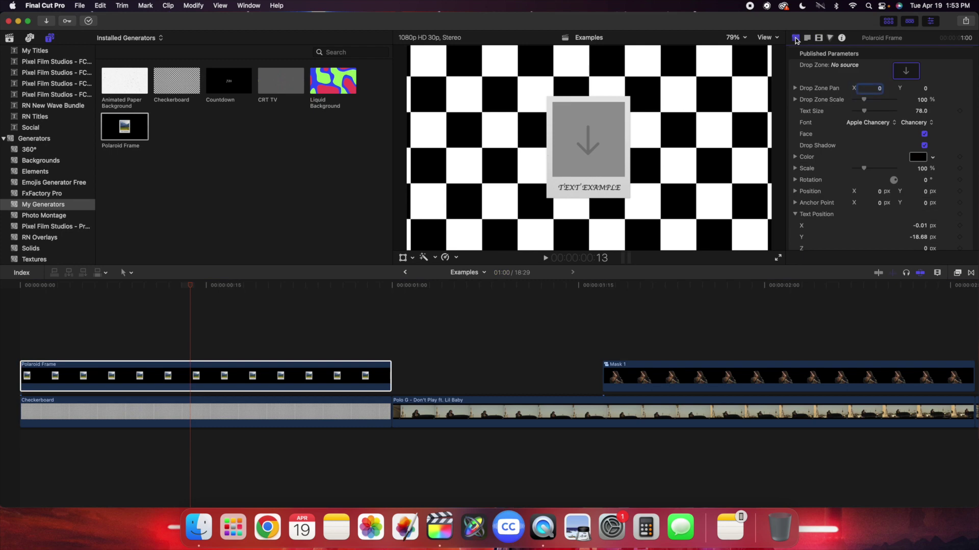
click(10, 37)
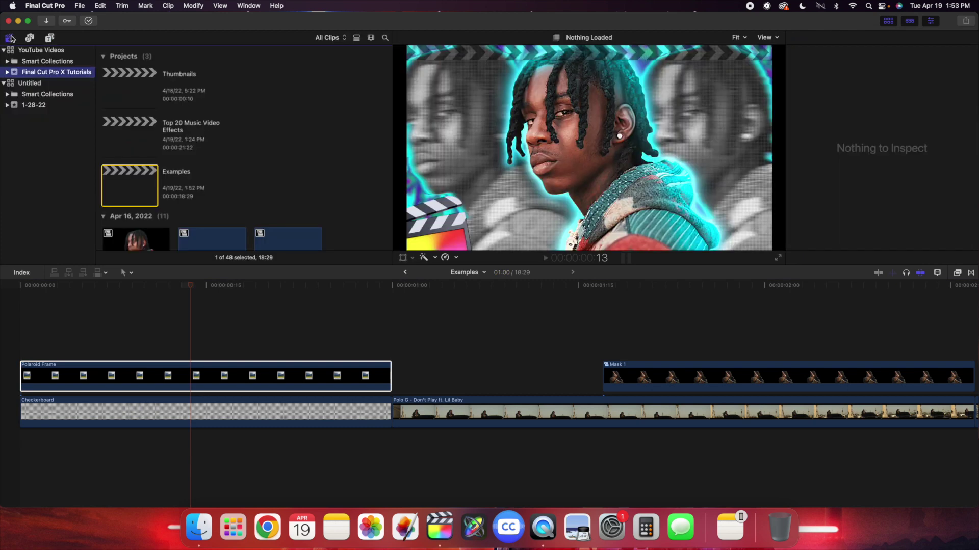
click(191, 375)
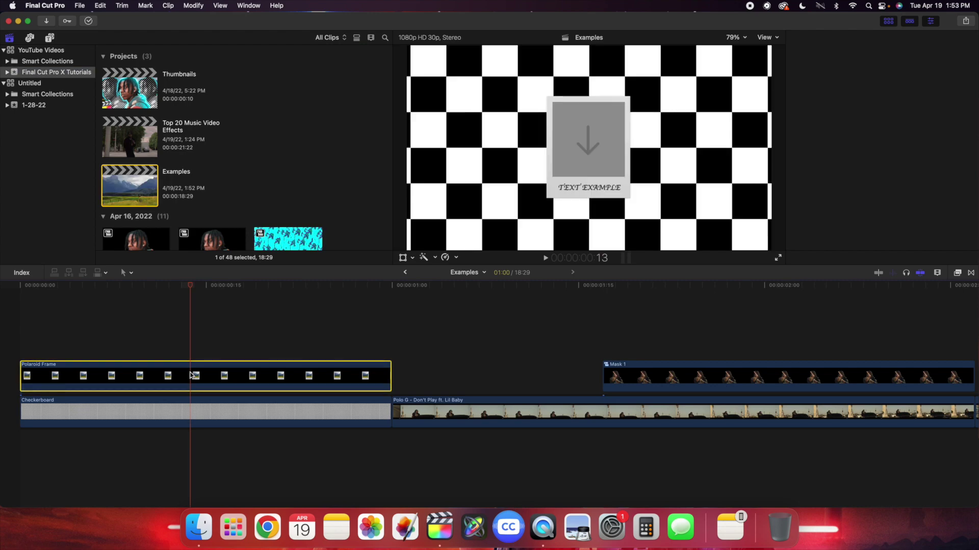
scroll(266, 179, down, 15)
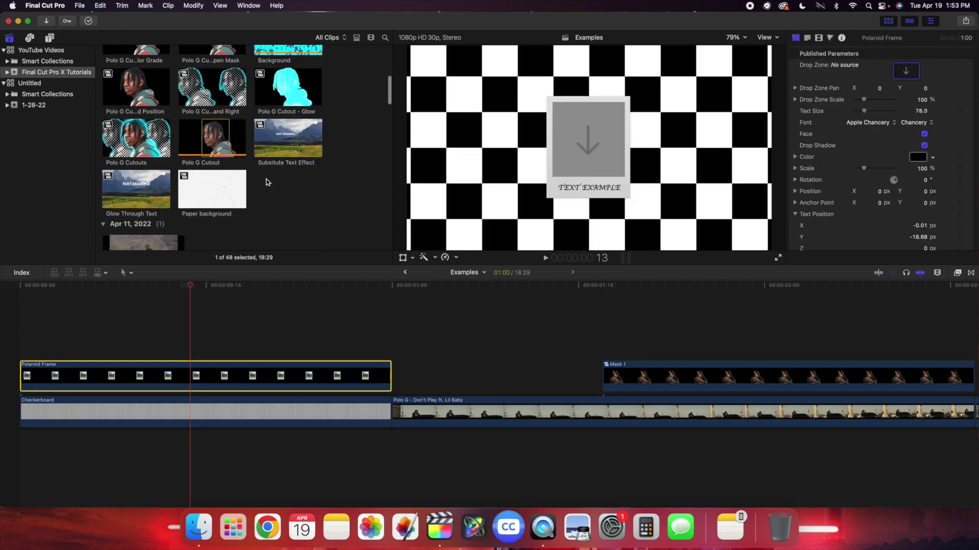
scroll(266, 182, down, 3)
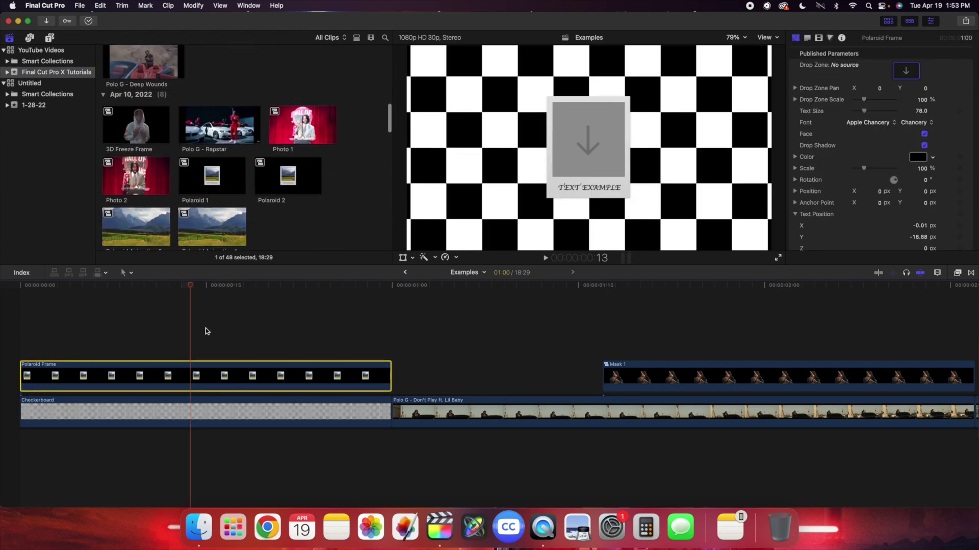
click(905, 73)
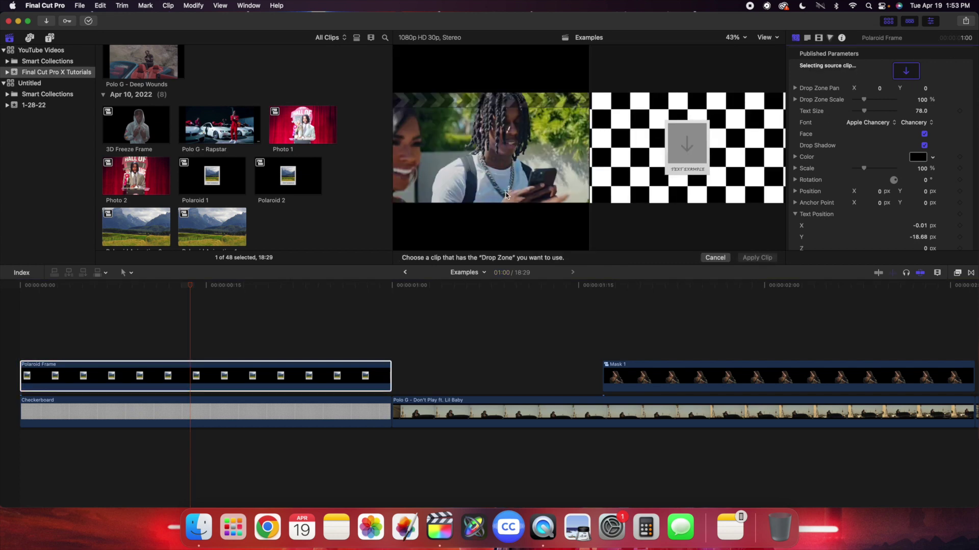
click(288, 126)
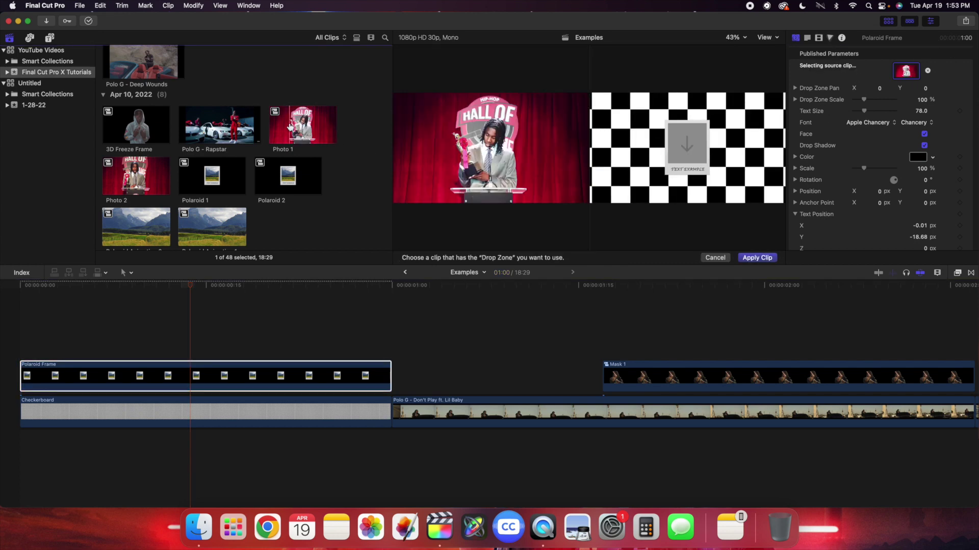
click(756, 258)
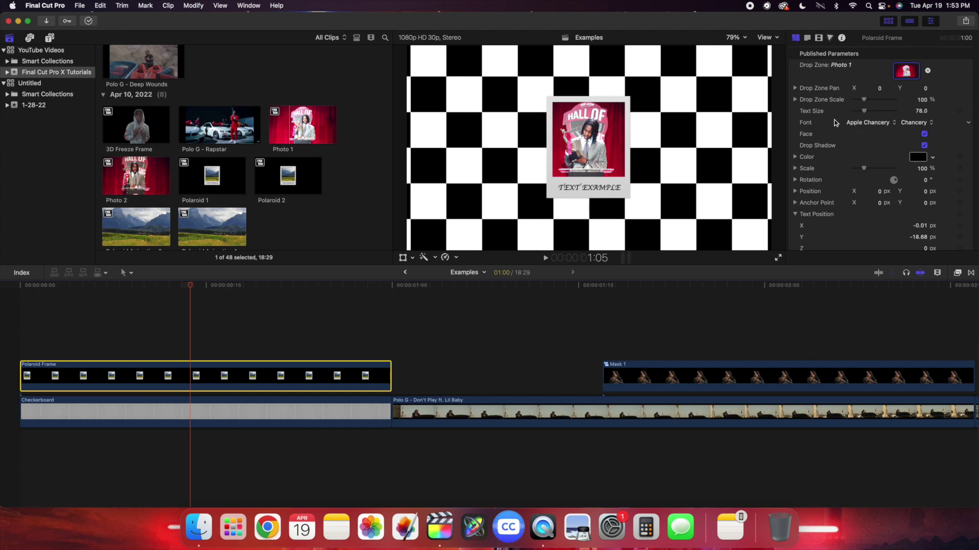
Review the Polaroid Frame's published parameters and enlarge its scale to 139%
scroll(836, 122, down, 3)
scroll(836, 123, down, 3)
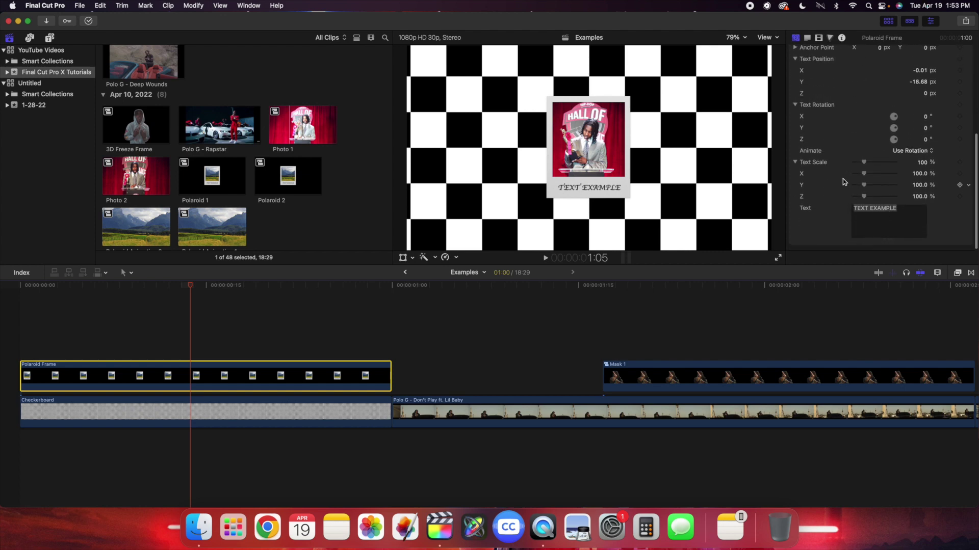
scroll(822, 156, up, 2)
scroll(821, 156, up, 5)
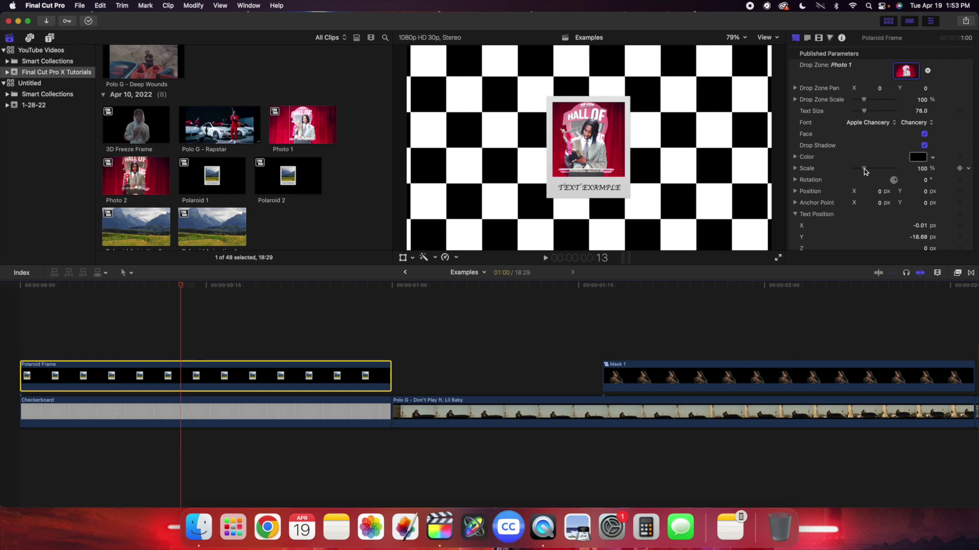
drag(864, 169, 870, 171)
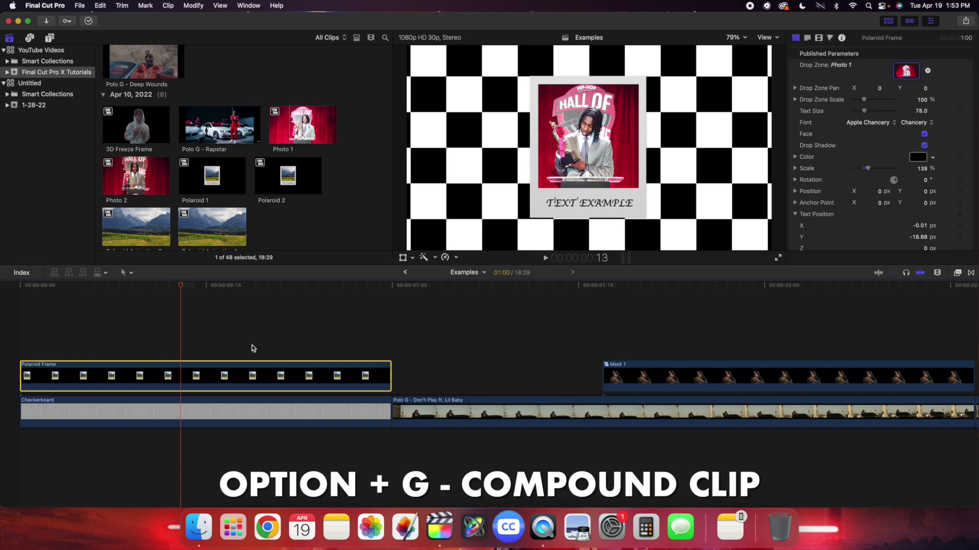
Turn the Polaroid Frame clip into a compound clip named Polaroid Frame in the Final Cut Pro X Tutorials event
key(alt+g)
text(Polaro)
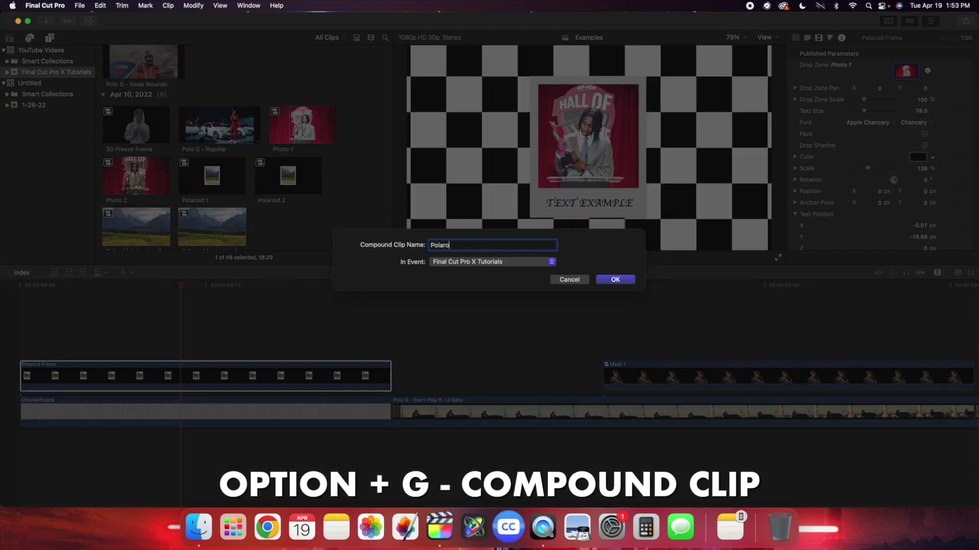
text(id Frame)
key(Return)
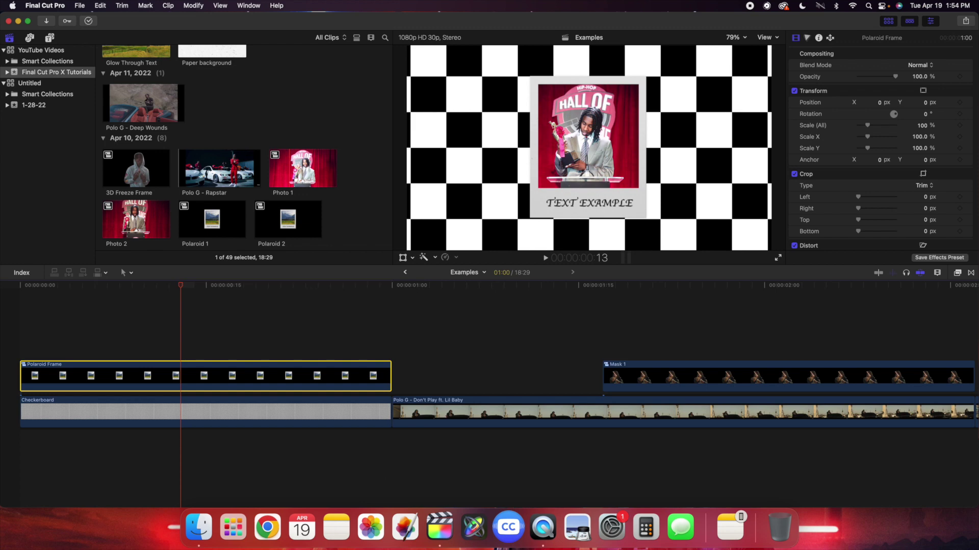
Delete the Polaroid Frame compound clip from the timeline and locate its stored copy in the event
key(Delete)
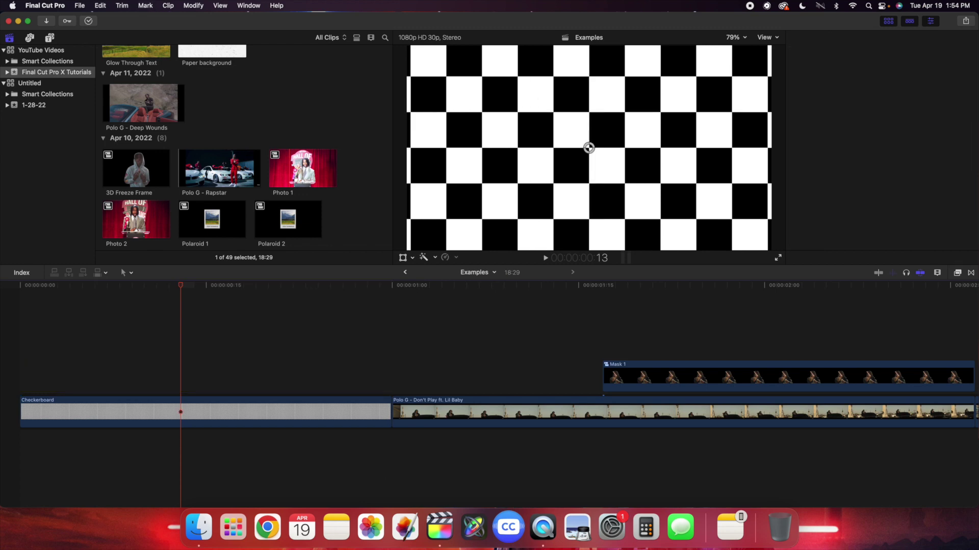
scroll(233, 203, up, 5)
scroll(234, 203, up, 5)
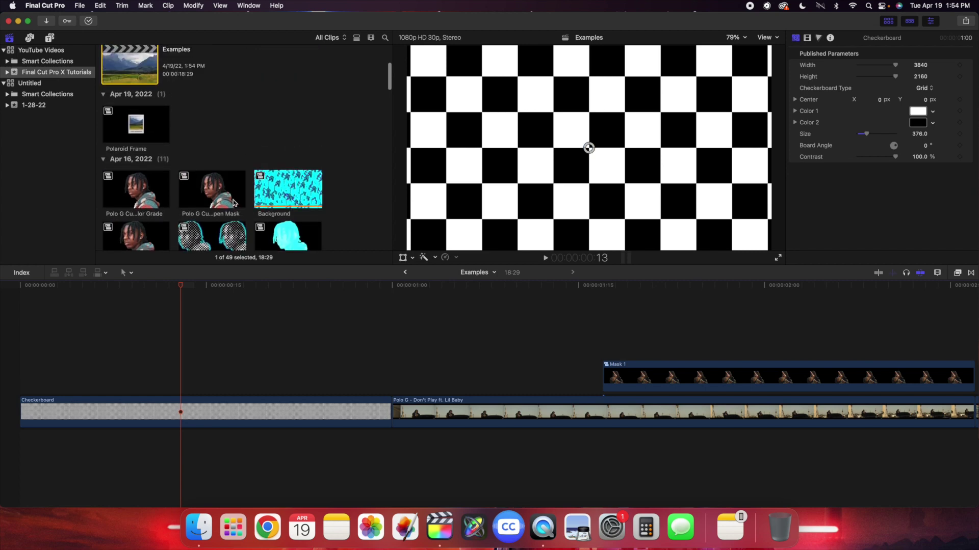
Add the Rock Back & Forth title from My Titles above the Checkerboard clip at the timeline start
click(17, 348)
click(50, 38)
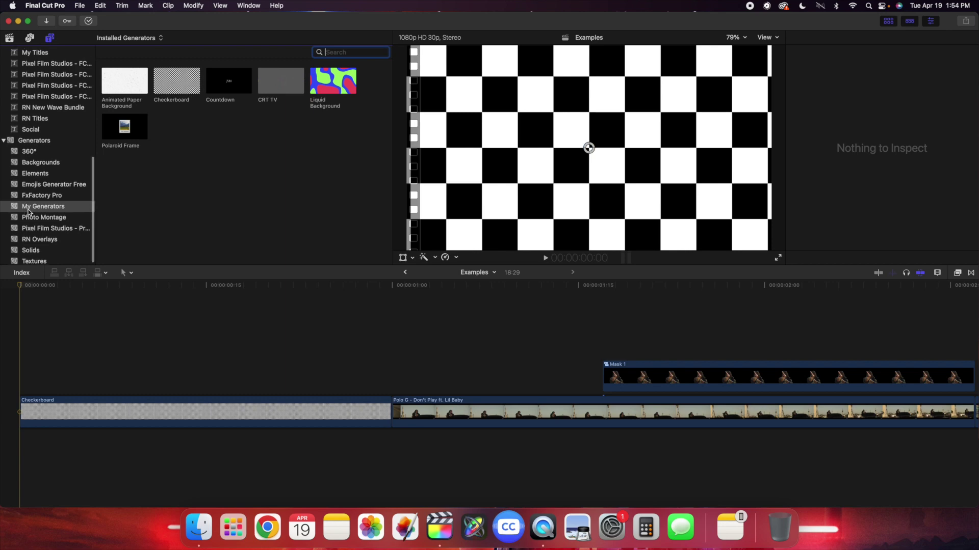
scroll(26, 207, up, 3)
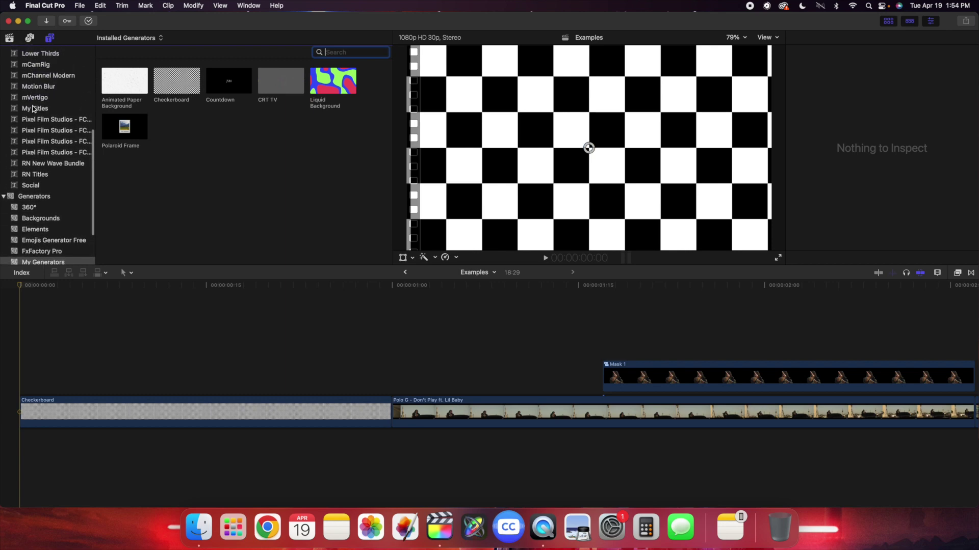
click(31, 108)
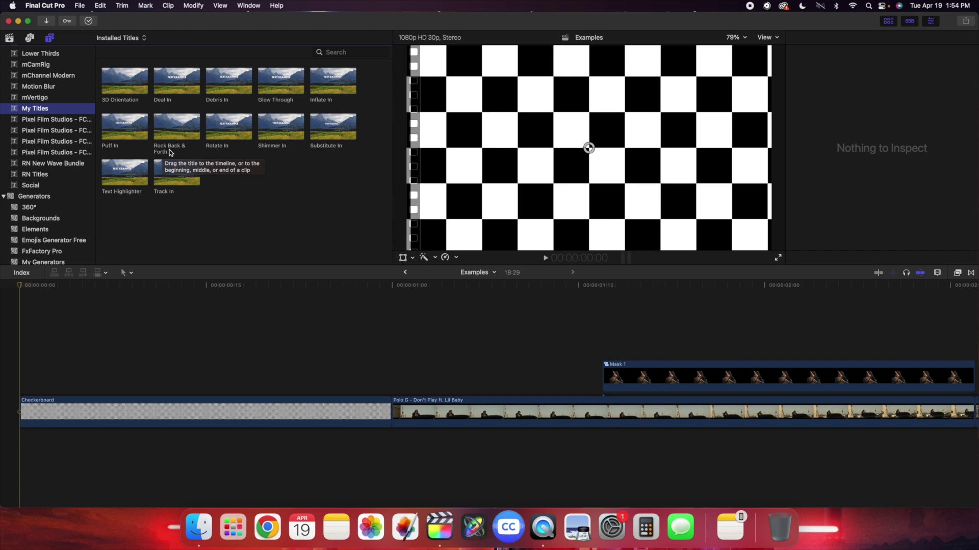
drag(167, 128, 22, 341)
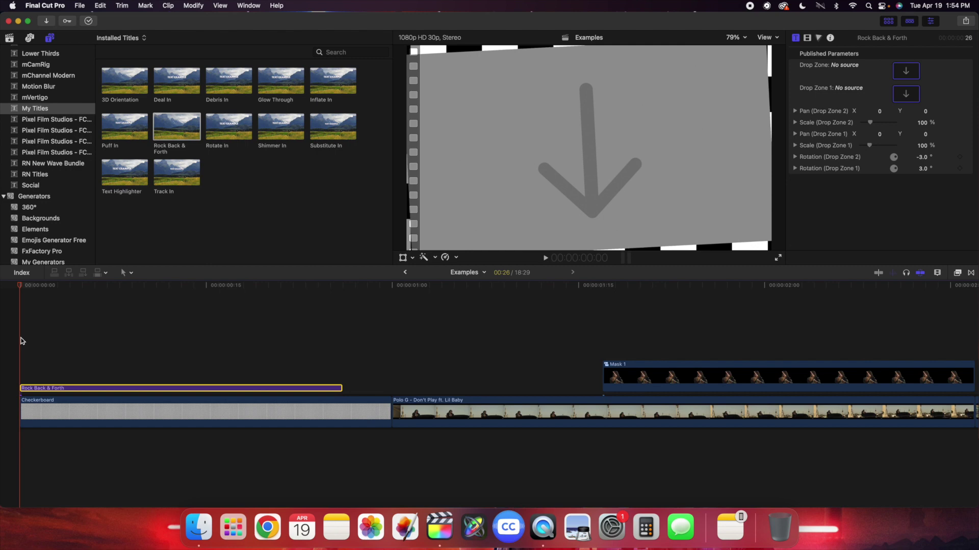
Set the Rock Back & Forth title's duration to 15 frames and play it back
key(ctrl+d)
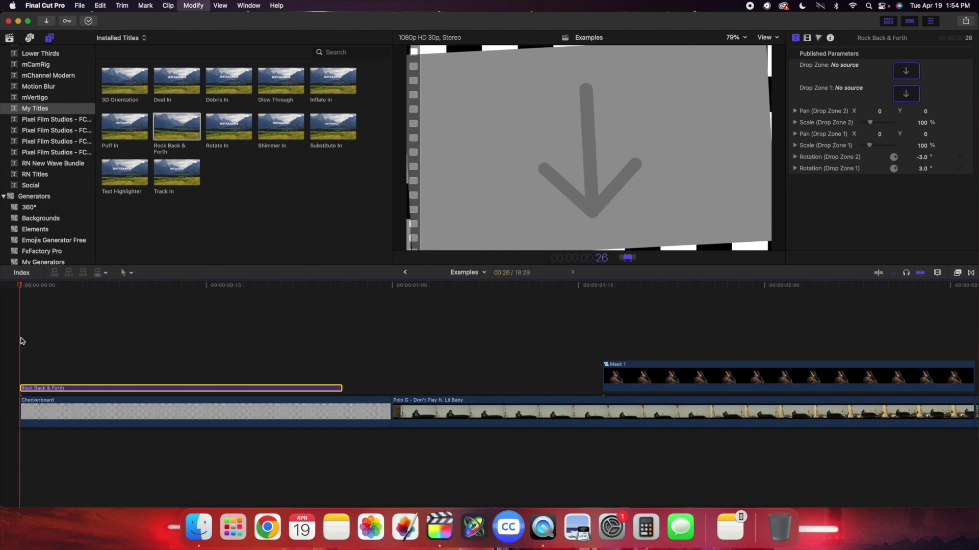
text(15)
key(Return)
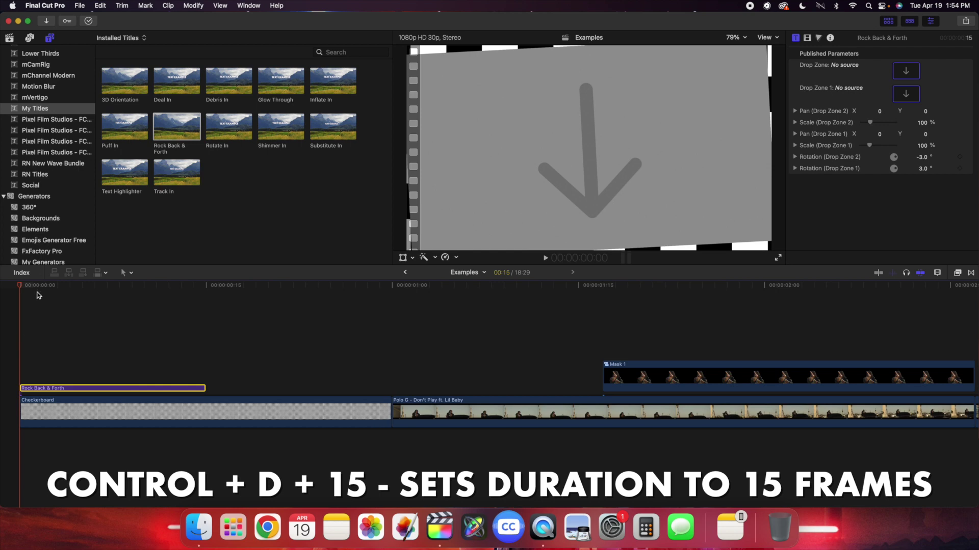
key(space)
key(space)
click(17, 327)
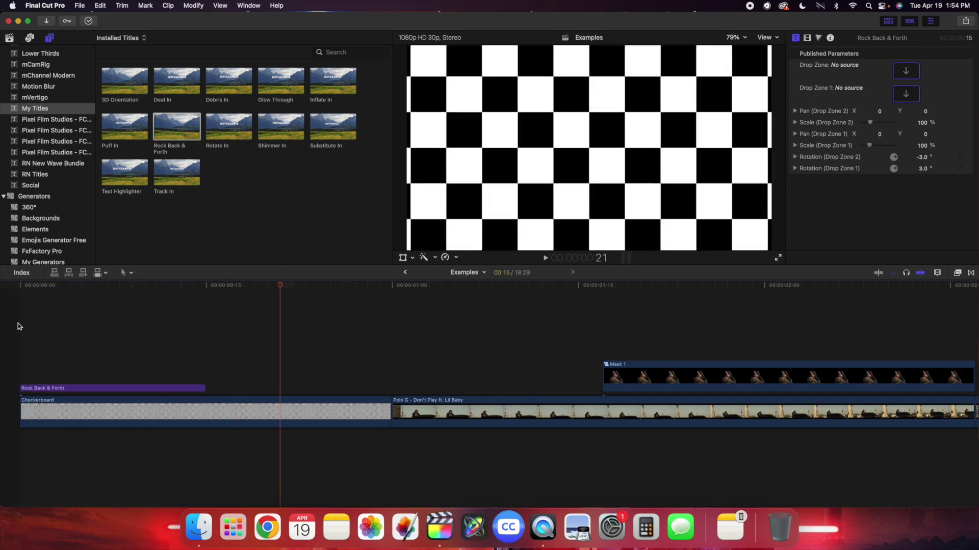
Show the Final Cut Pro X Tutorials event clips, select the Rock Back & Forth title and play it back from the start
click(10, 38)
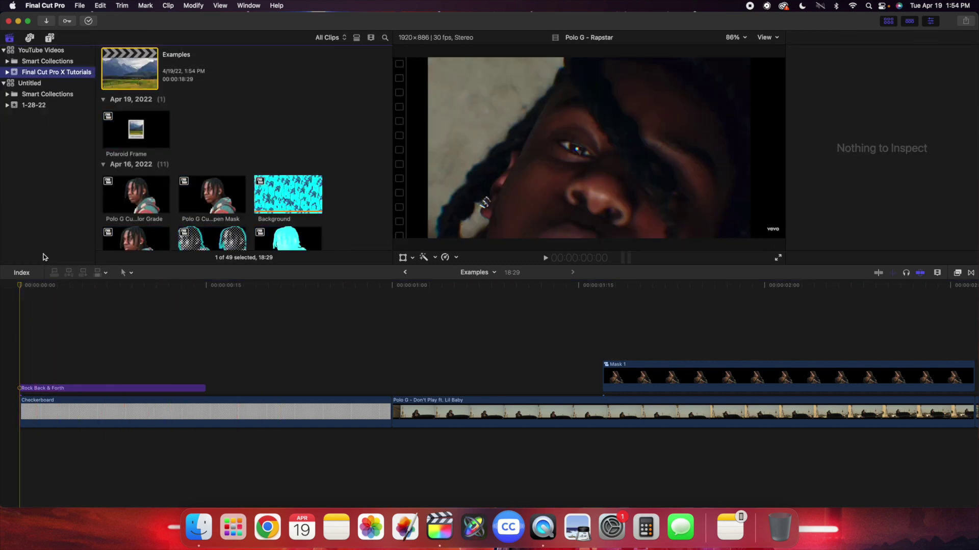
click(71, 366)
click(70, 388)
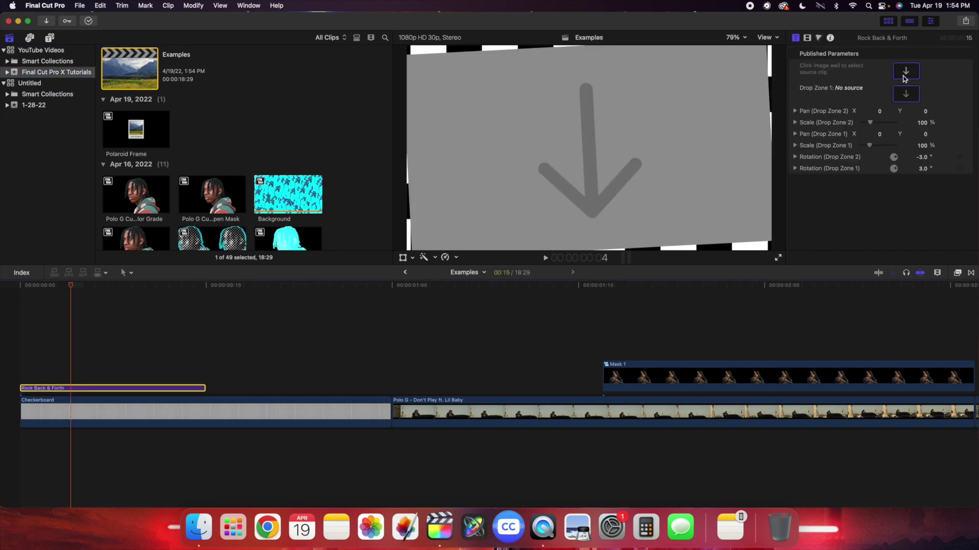
click(17, 378)
key(space)
key(space)
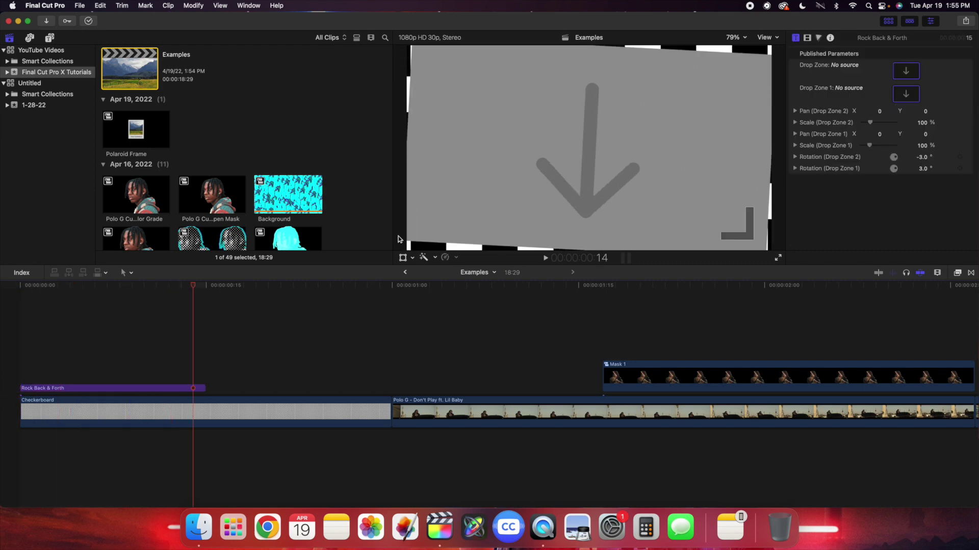
Fill the Rock Back & Forth title's first Drop Zone with the Polaroid Frame compound clip
click(122, 387)
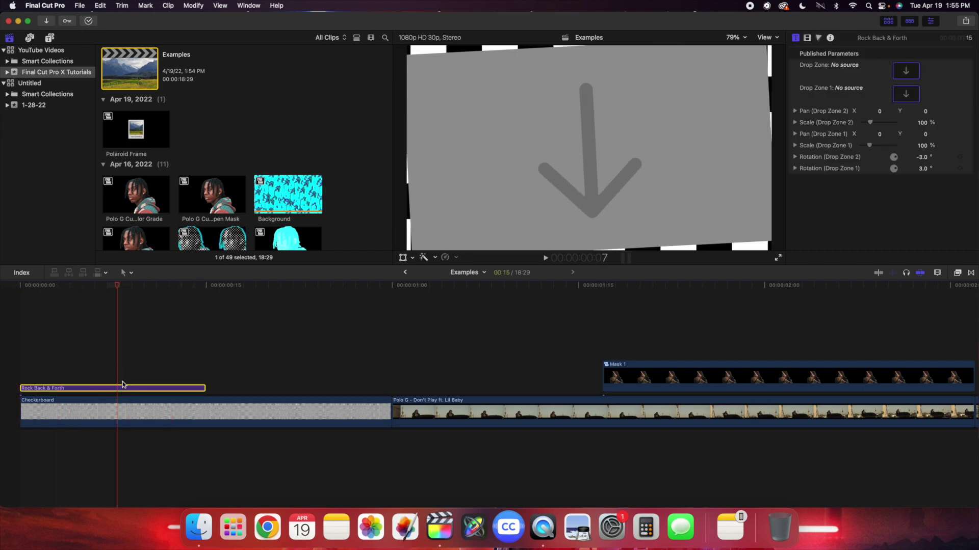
click(906, 71)
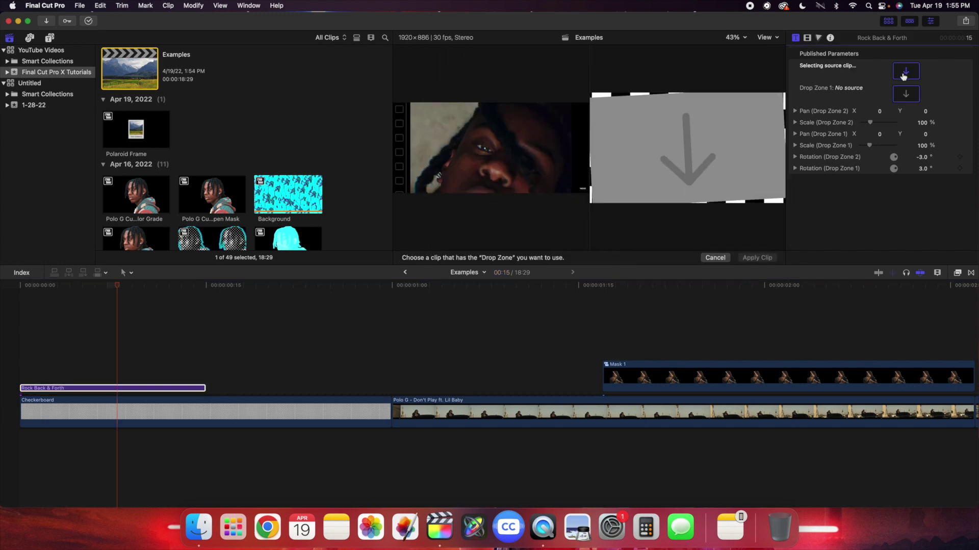
click(138, 124)
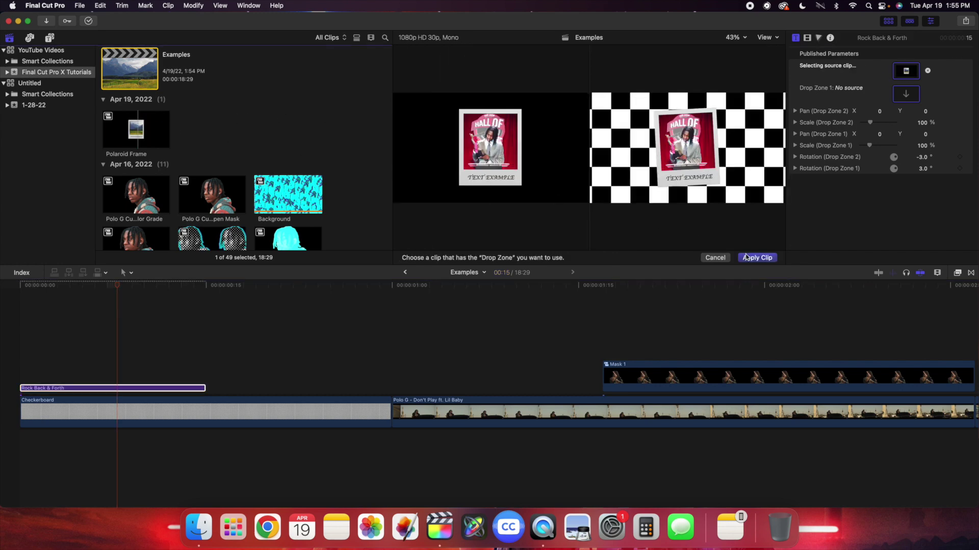
click(763, 259)
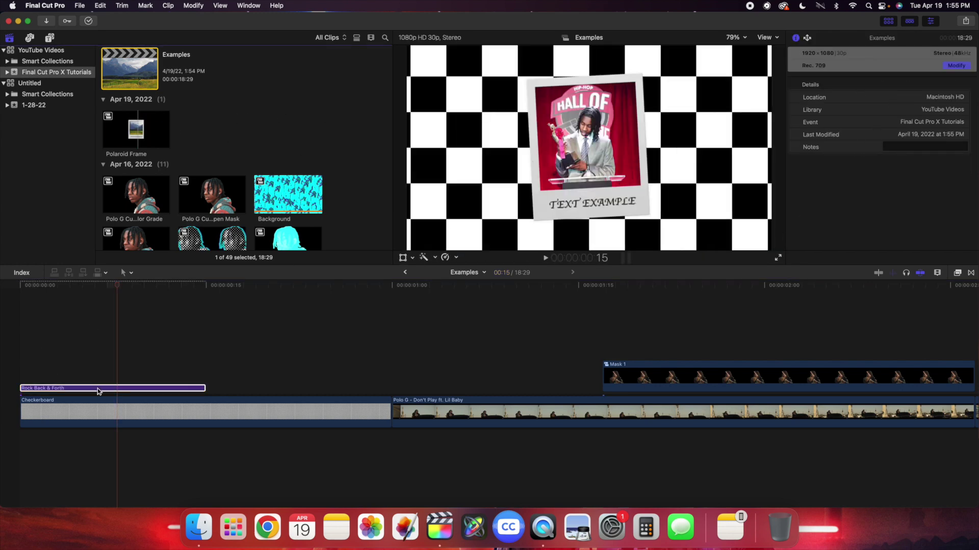
Assign the Polaroid Frame compound clip to Drop Zone 1 of the Rock Back & Forth title
click(97, 390)
click(906, 94)
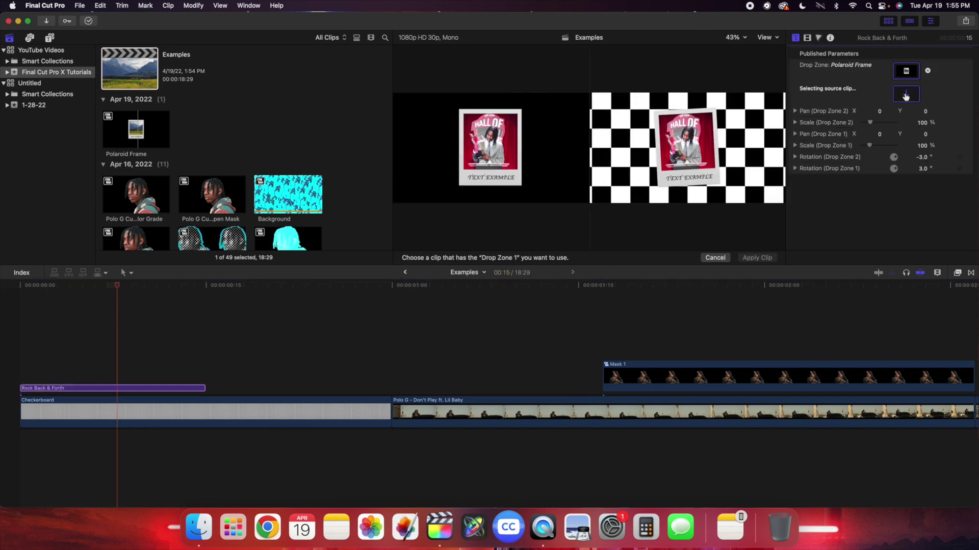
click(137, 134)
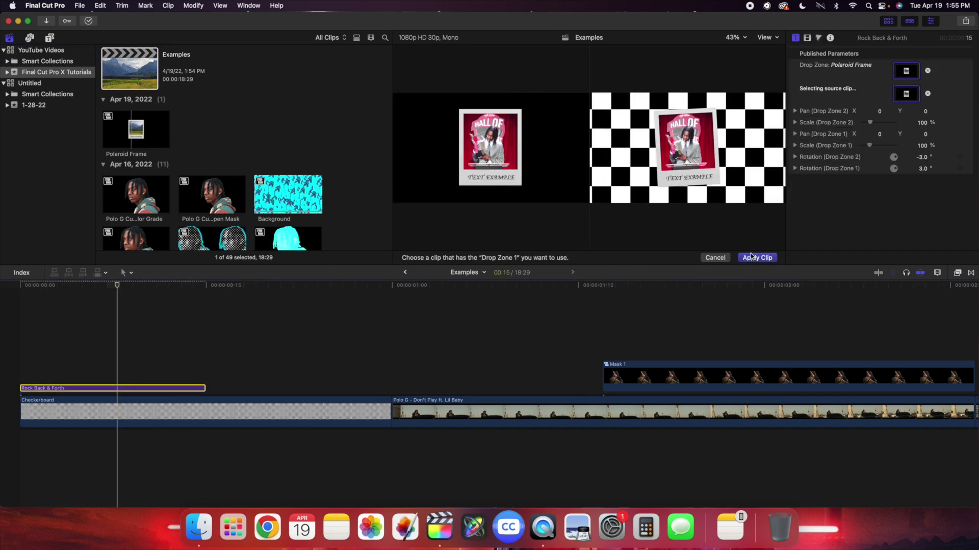
click(751, 256)
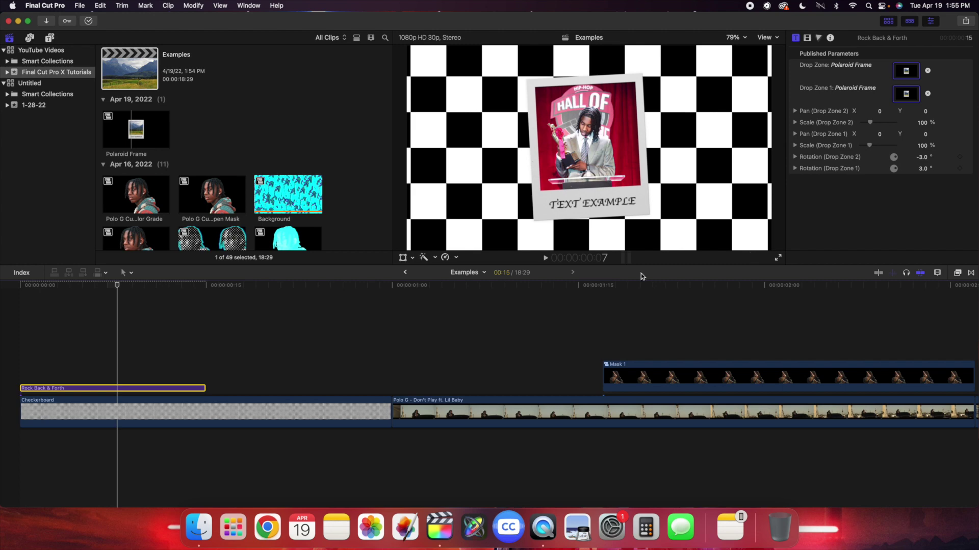
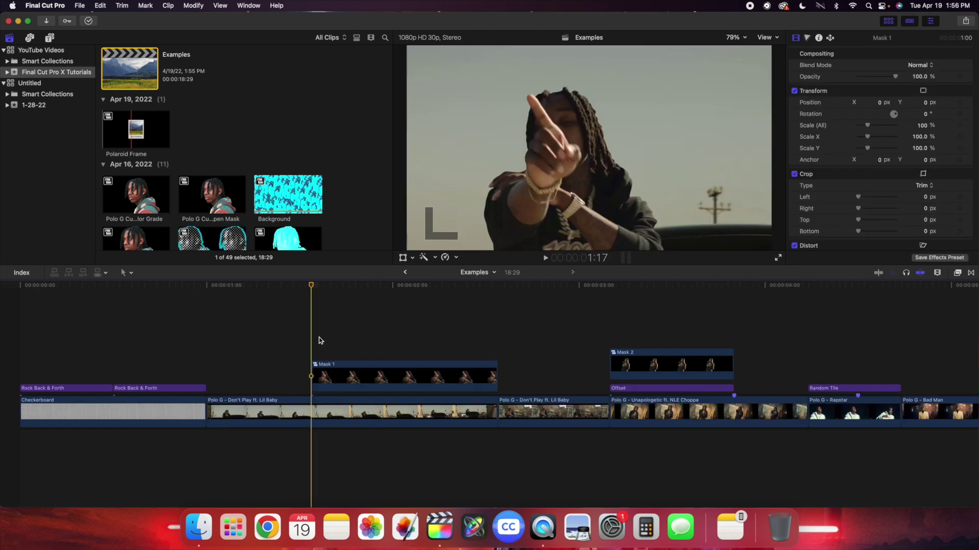
Play back the Mask 1 clip over the first Don't Play clip and check its cut to the next clip
key(Up)
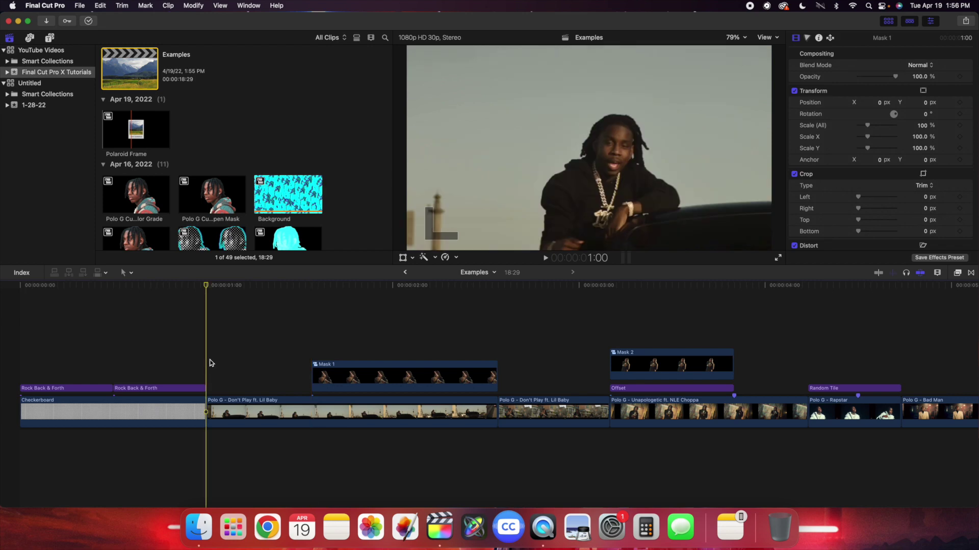
key(space)
key(space)
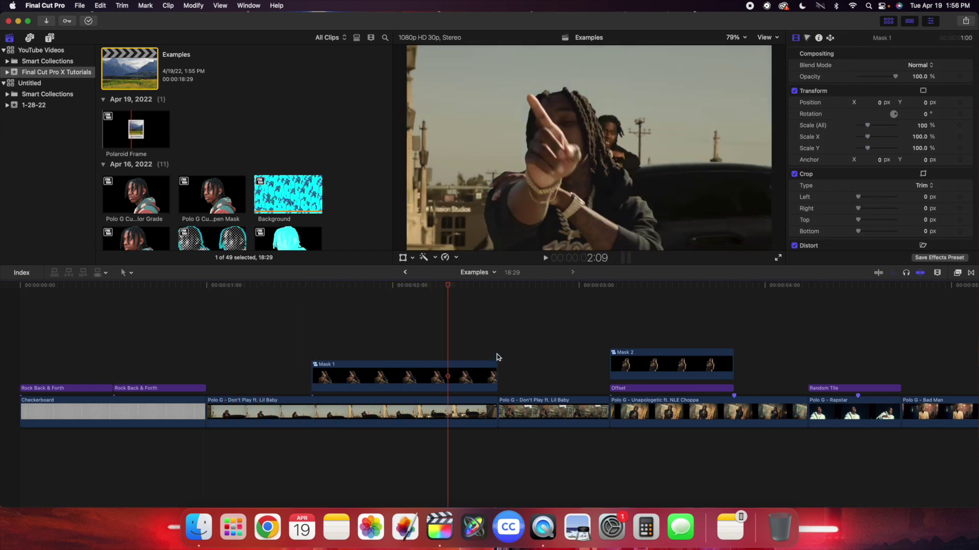
click(498, 357)
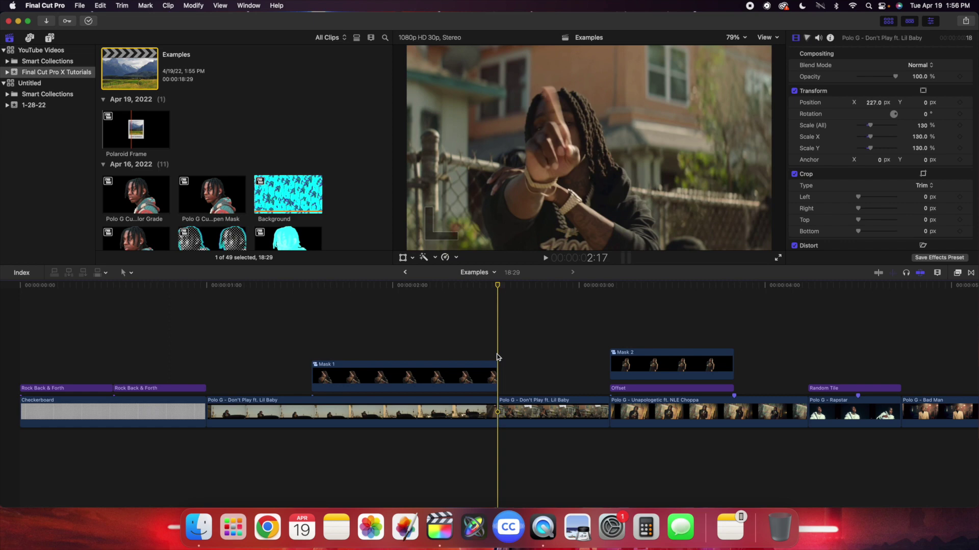
click(315, 355)
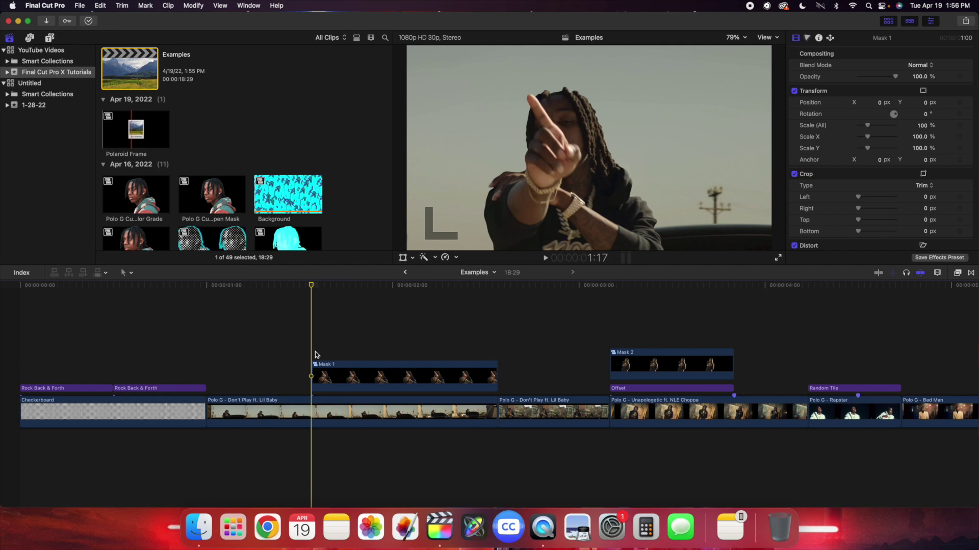
key(space)
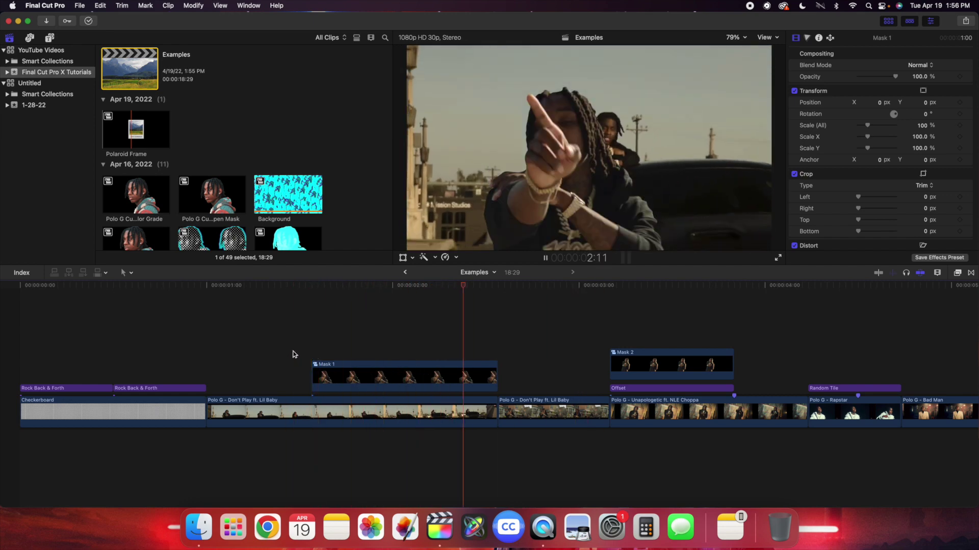
key(space)
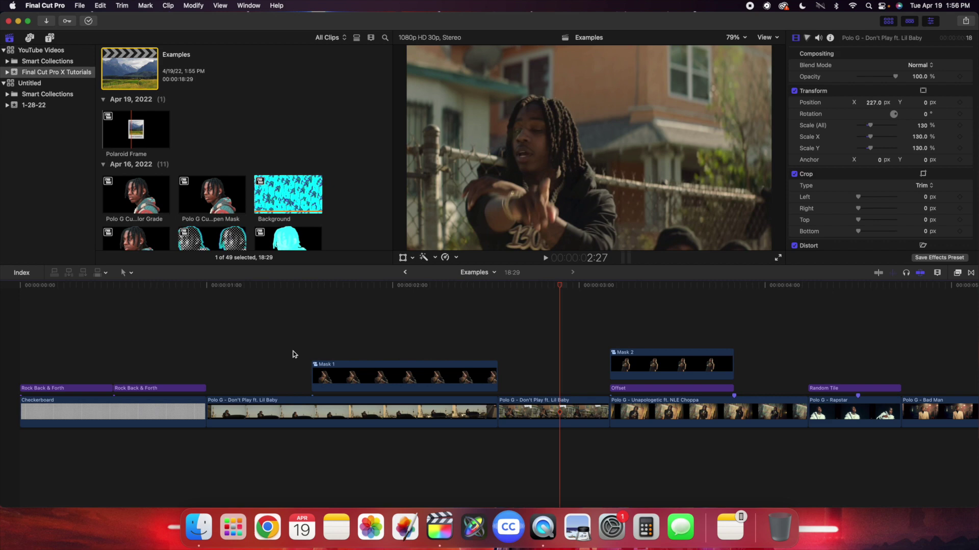
Apply the Page Curl effect from My Effects to the Mask 1 clip and play back the result
click(306, 354)
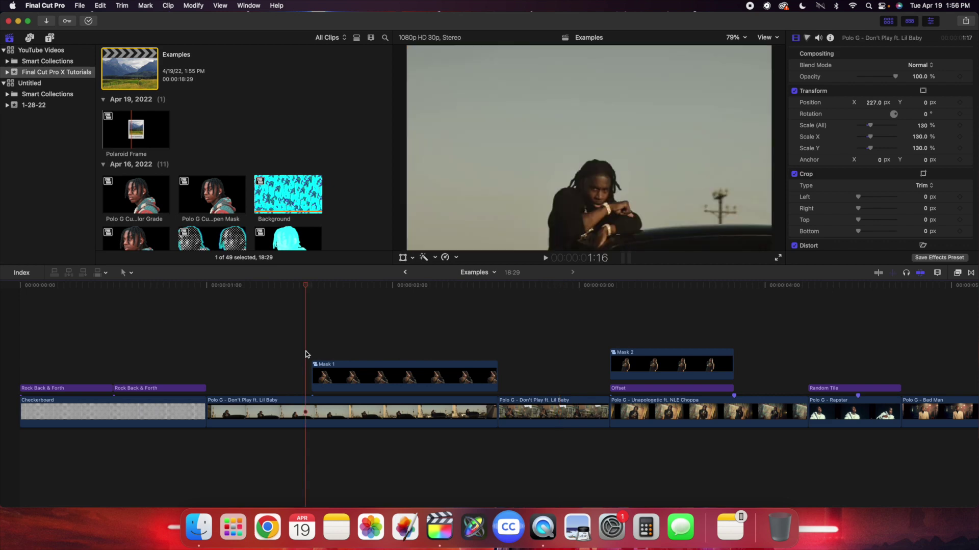
click(312, 353)
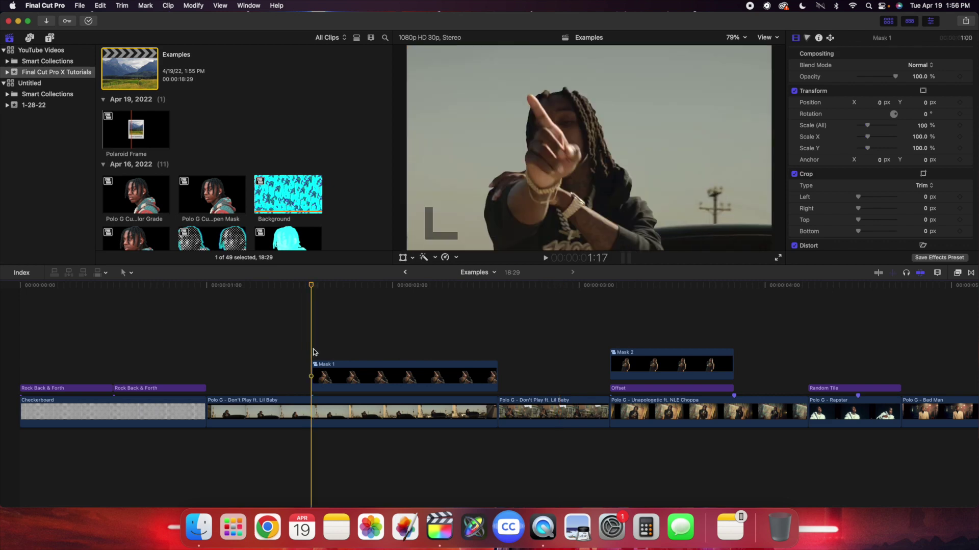
click(956, 273)
scroll(812, 422, down, 5)
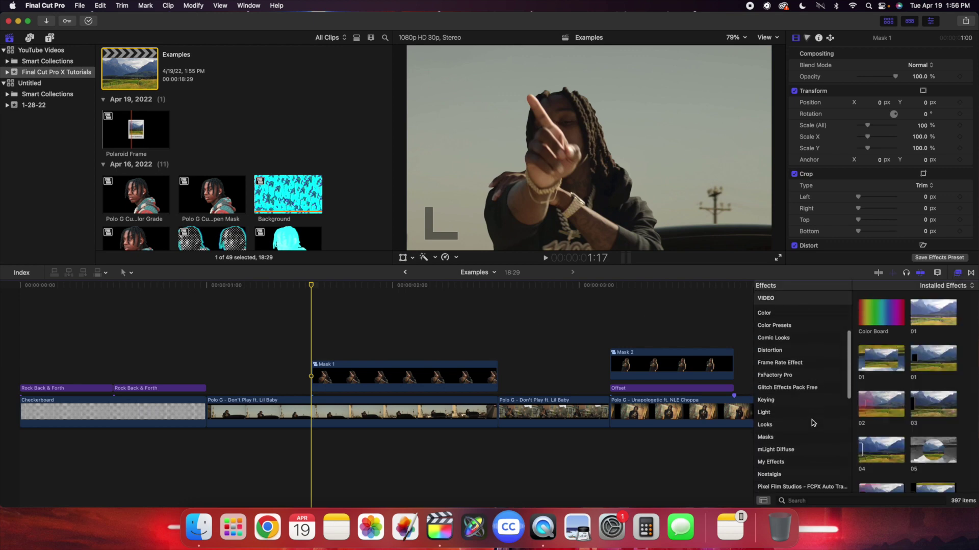
click(777, 453)
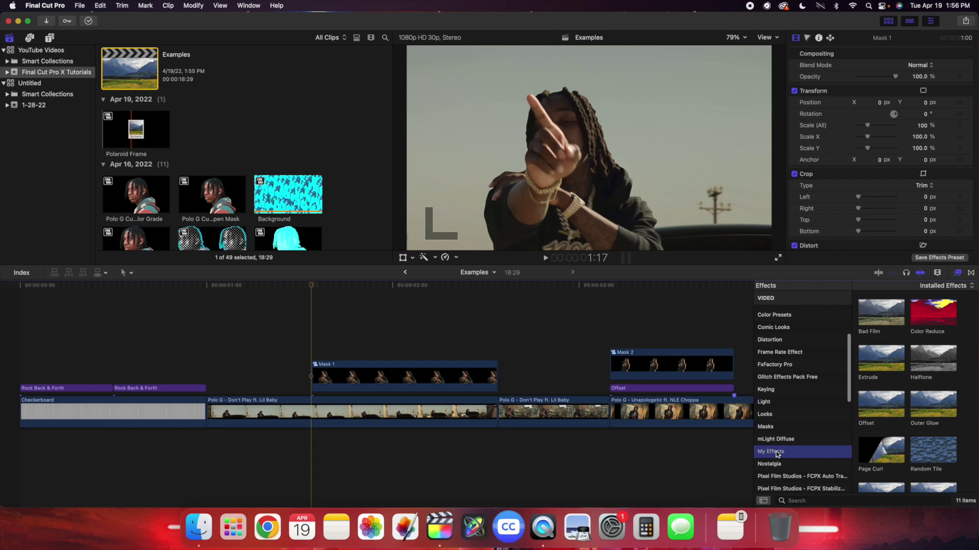
drag(873, 451, 434, 371)
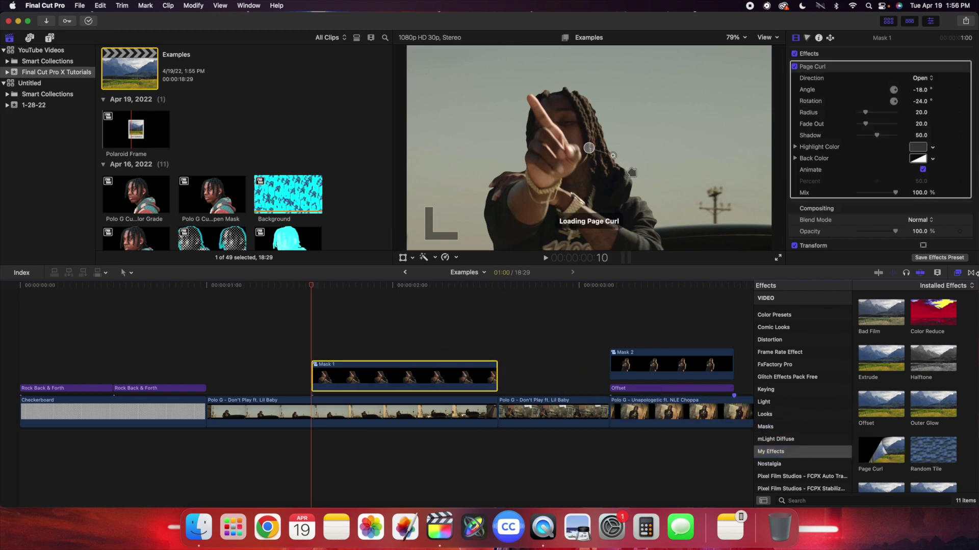
click(957, 272)
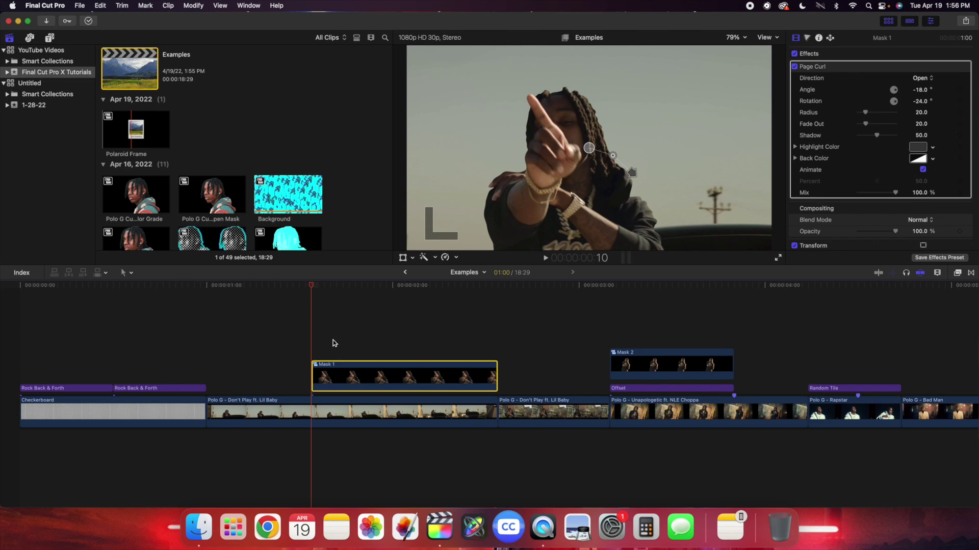
key(space)
click(310, 342)
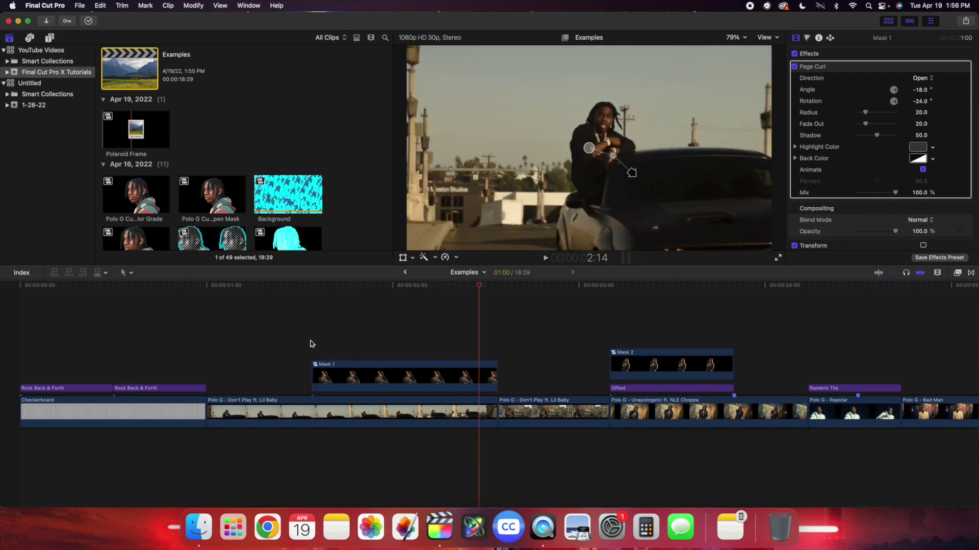
Turn the Mask 1 clip into a compound clip named Reverse in the Final Cut Pro X Tutorials event
click(334, 367)
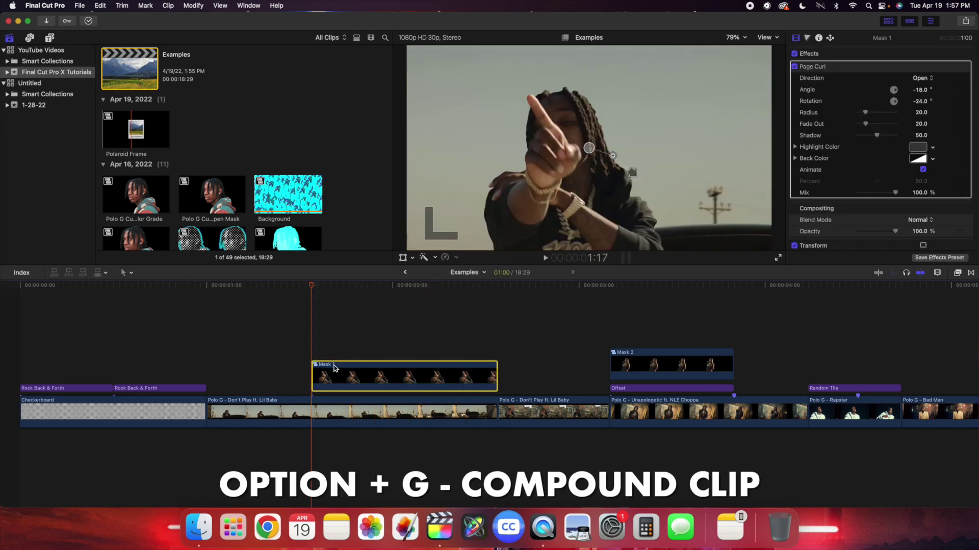
key(alt+g)
text(Reverse)
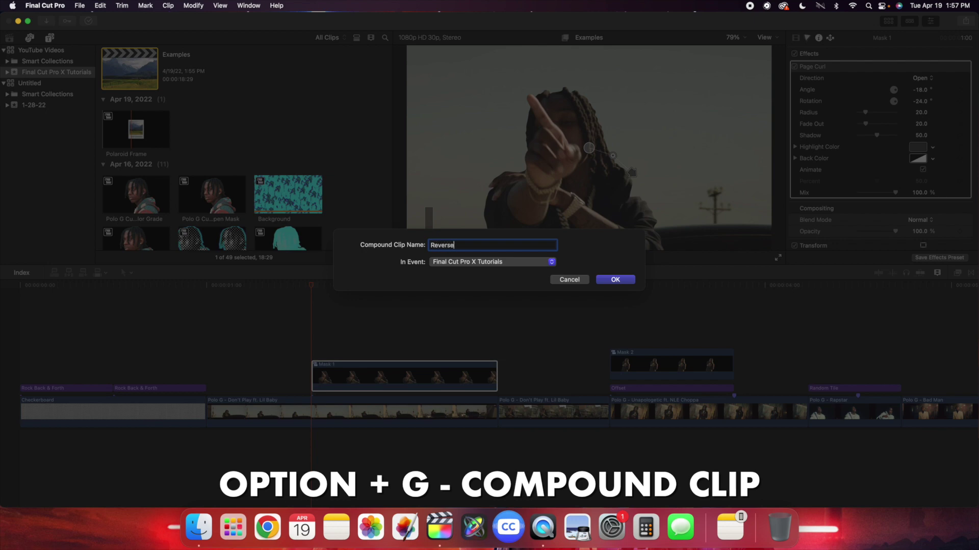
key(Return)
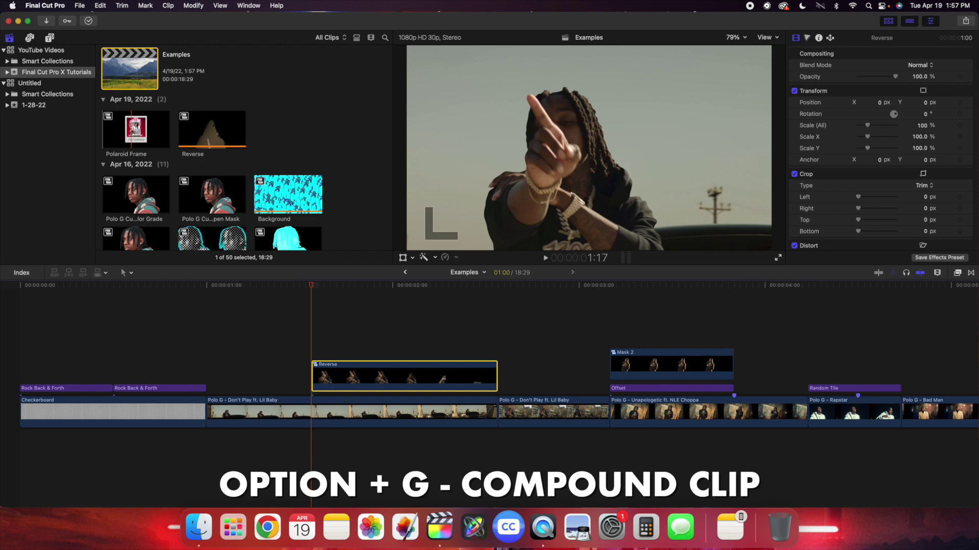
Reverse the playback of the Reverse compound clip, hide its retime editor and play it back from its start
click(457, 260)
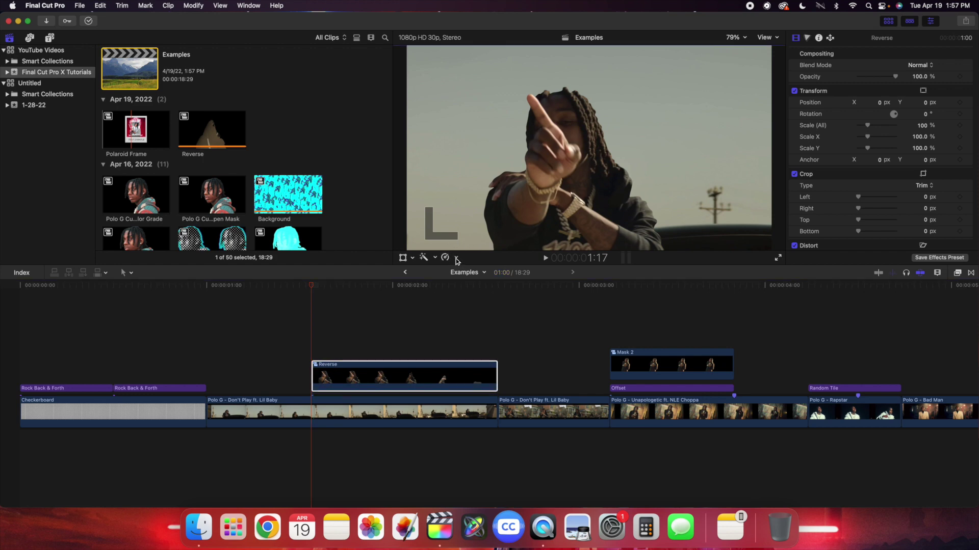
click(456, 259)
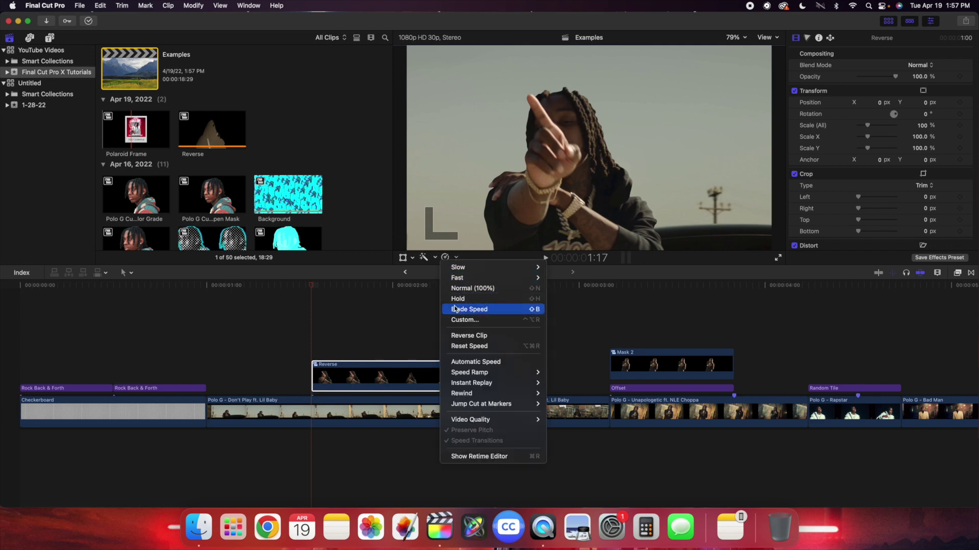
click(458, 337)
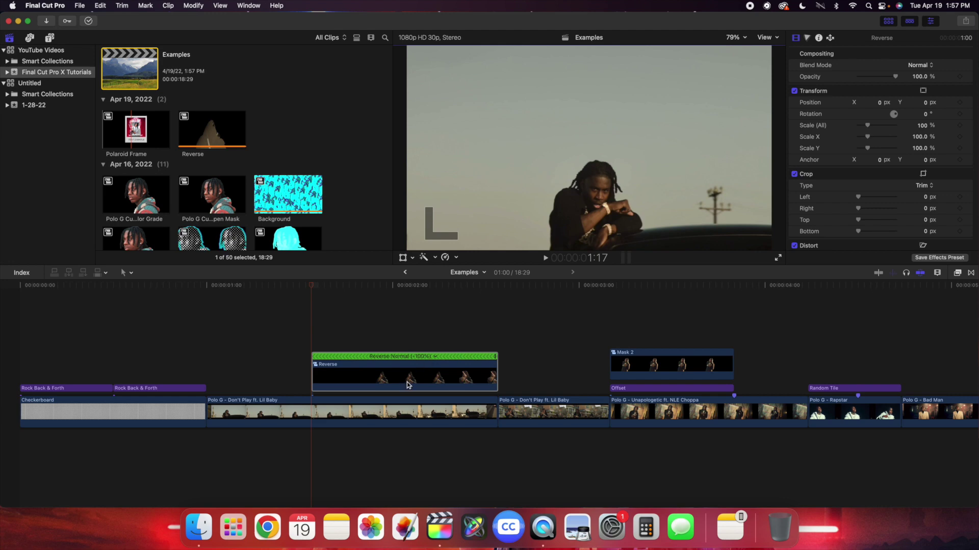
key(super+r)
click(312, 329)
key(space)
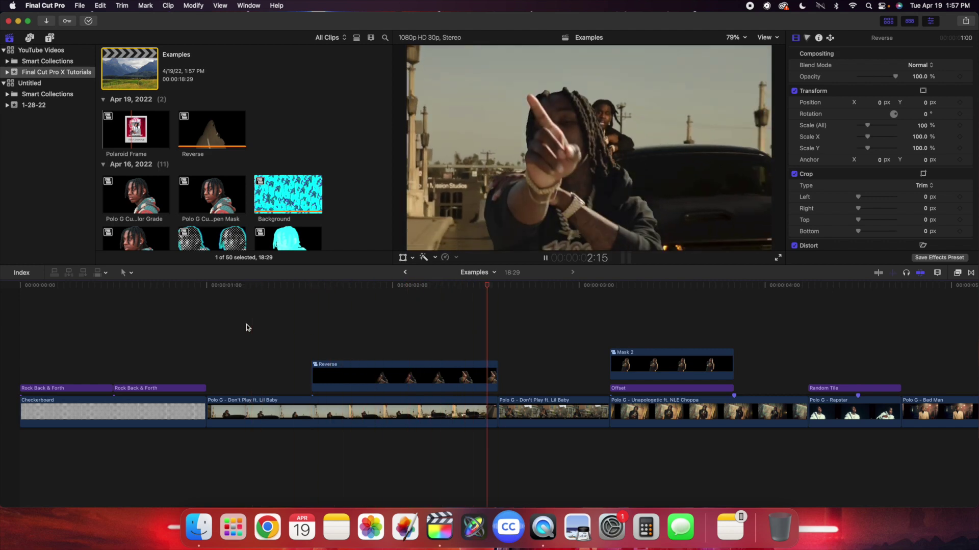
click(310, 341)
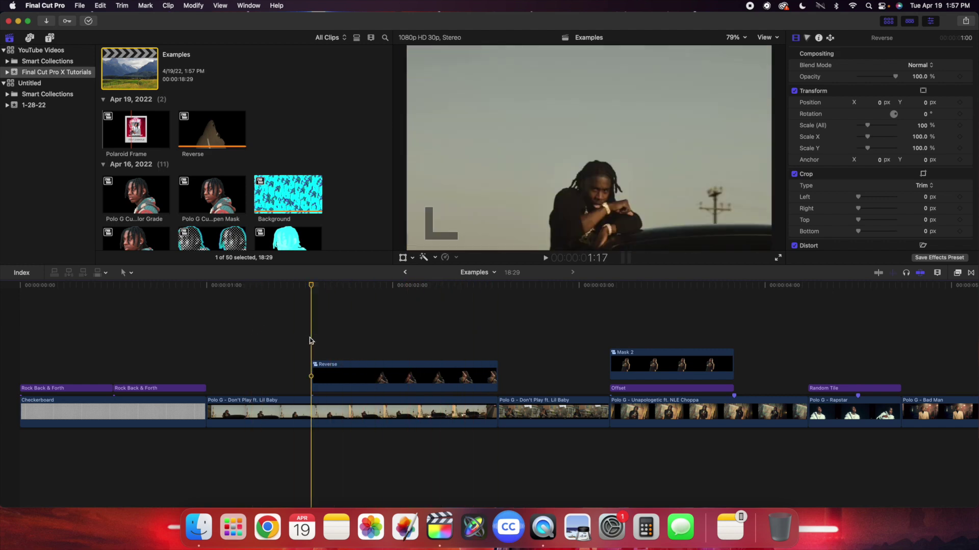
Set the Reverse clip's duration to 22 frames and move it to end at the cut between the two Don't Play clips
click(360, 370)
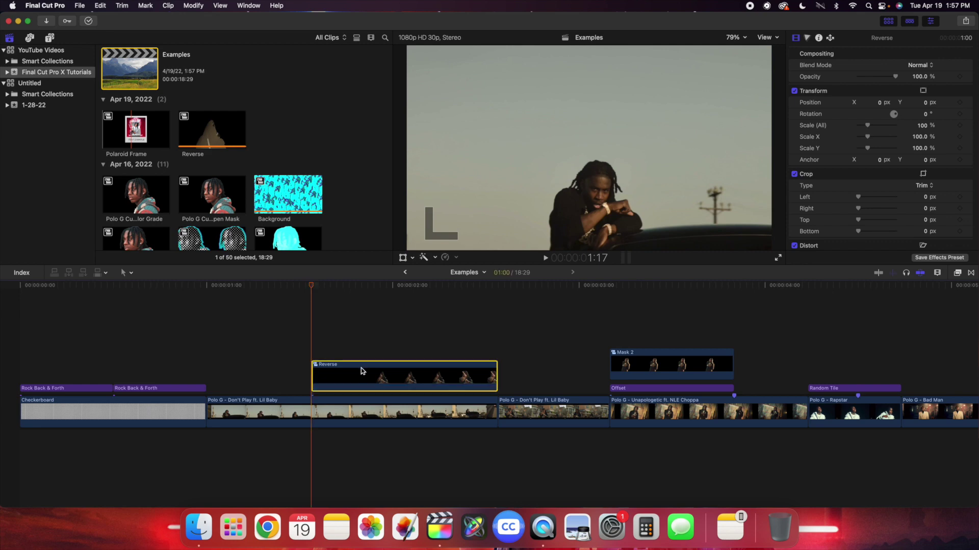
key(ctrl+d)
text(22)
key(Return)
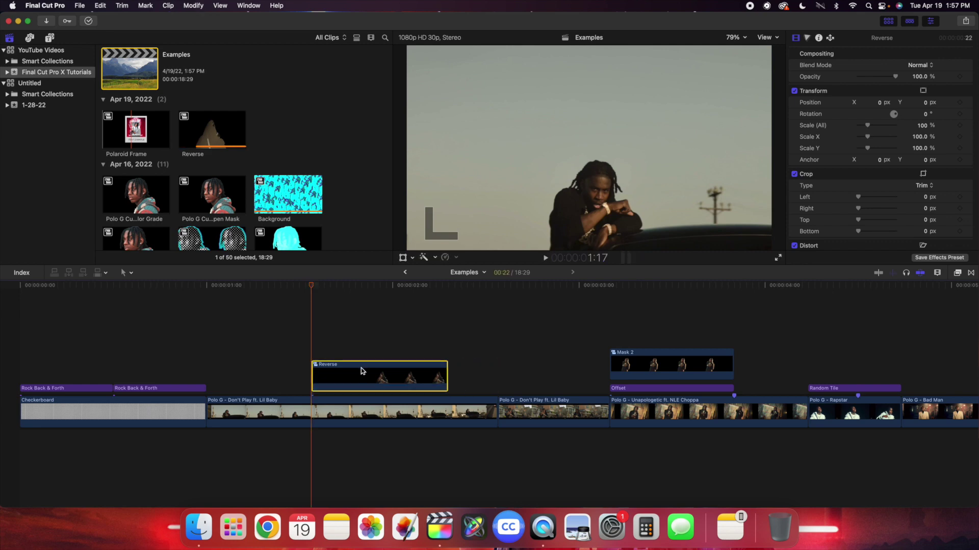
drag(370, 376, 435, 375)
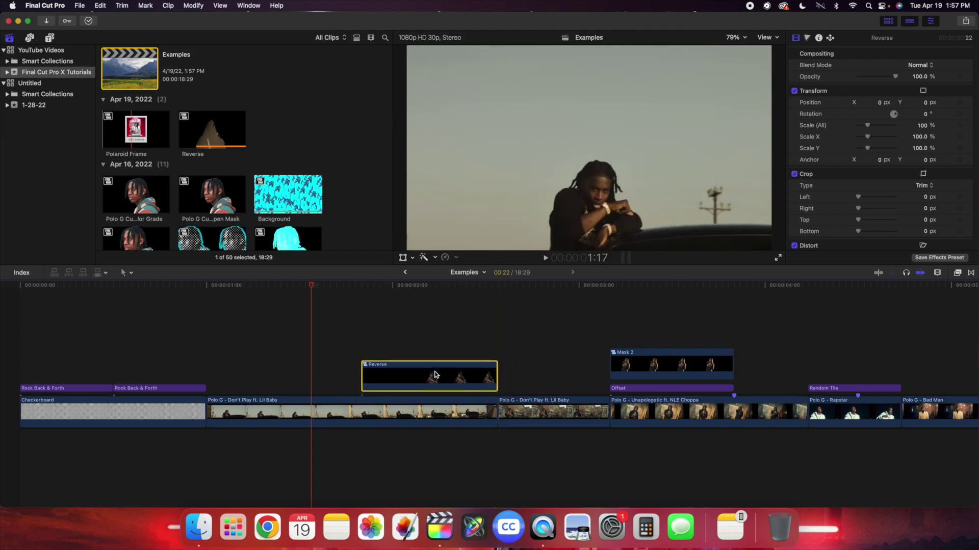
Play back the timeline from the end of the Checkerboard clip to review the Reverse clip's reveal
click(200, 353)
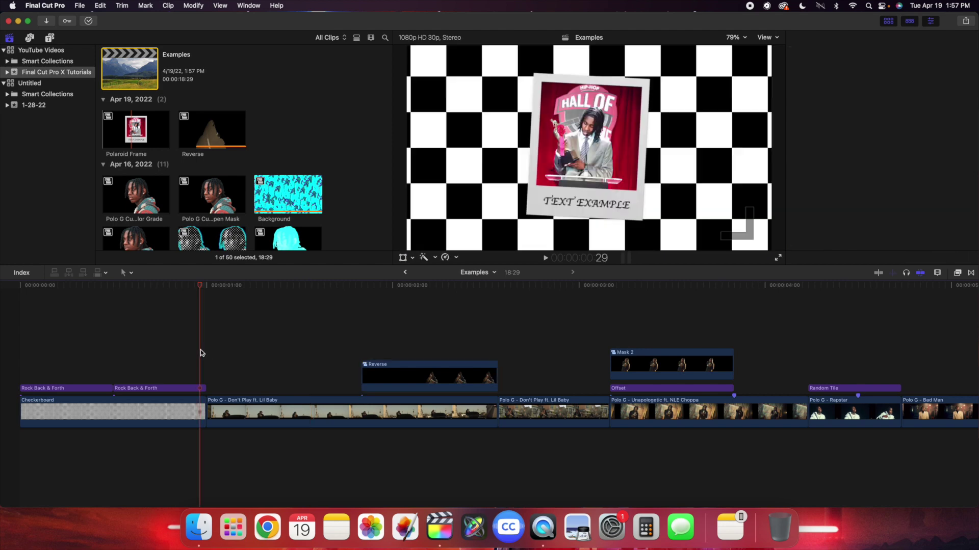
key(space)
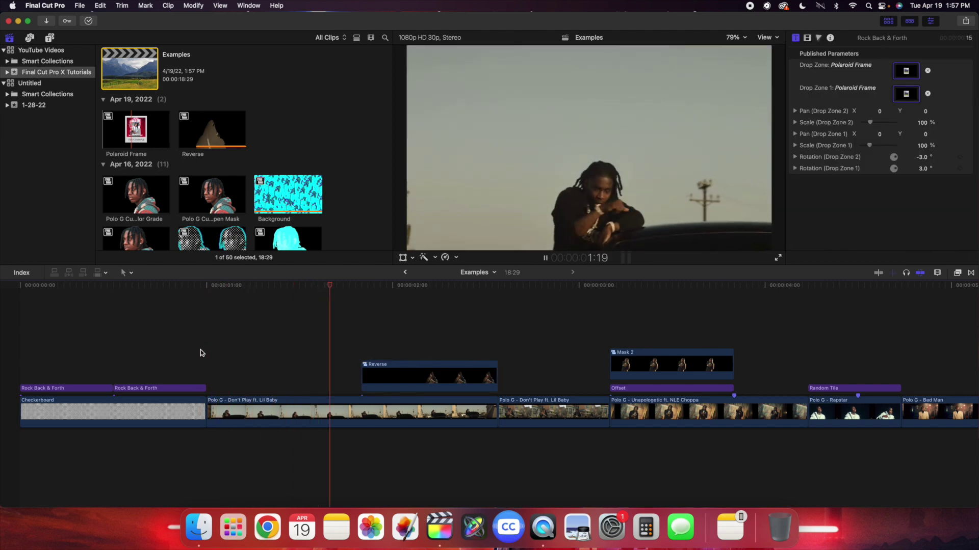
click(200, 350)
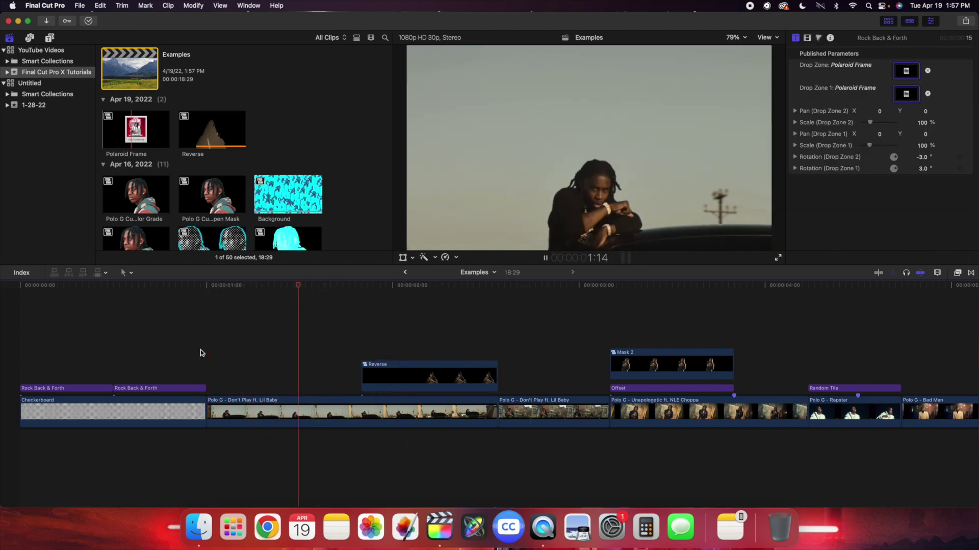
click(200, 350)
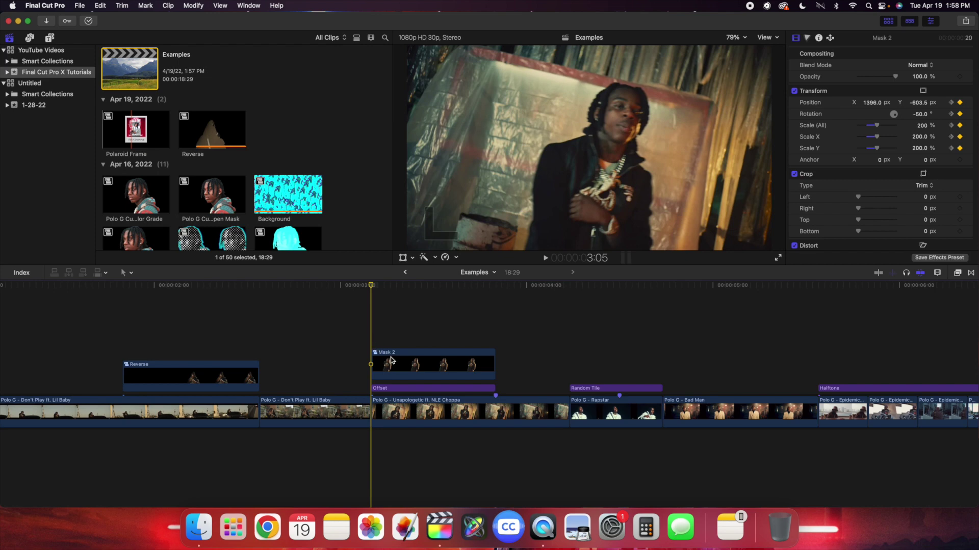
Play back the Mask 2 section over the Unapologetic clip several times from its start to review the subject's motion
key(space)
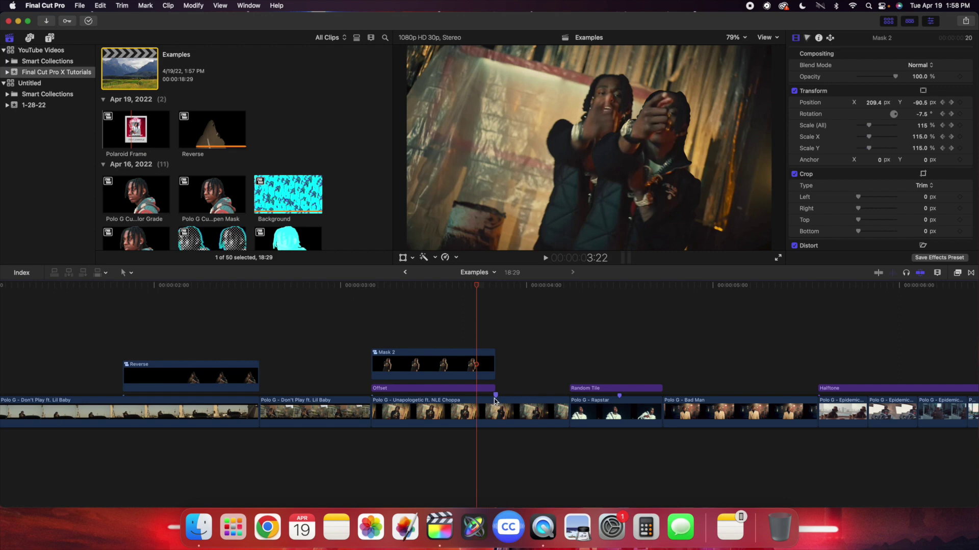
click(371, 342)
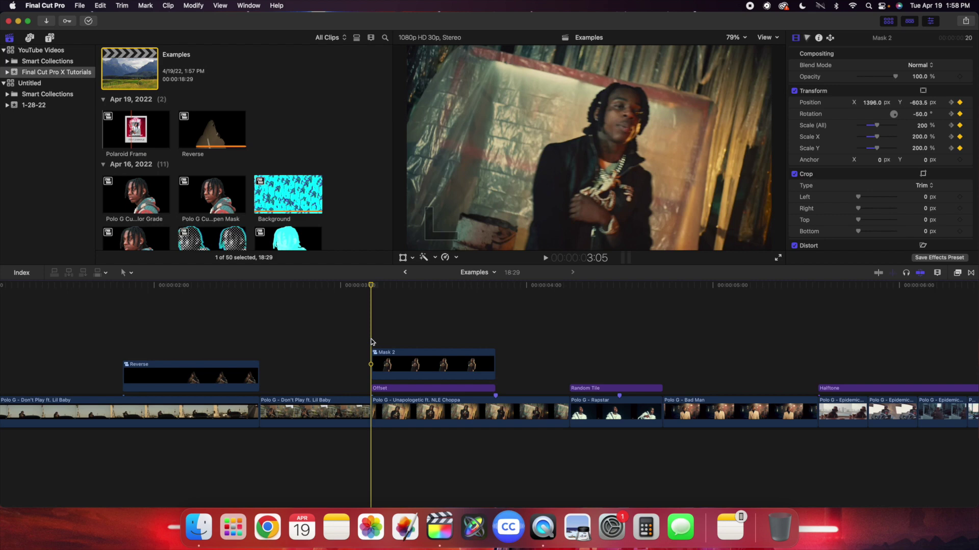
key(space)
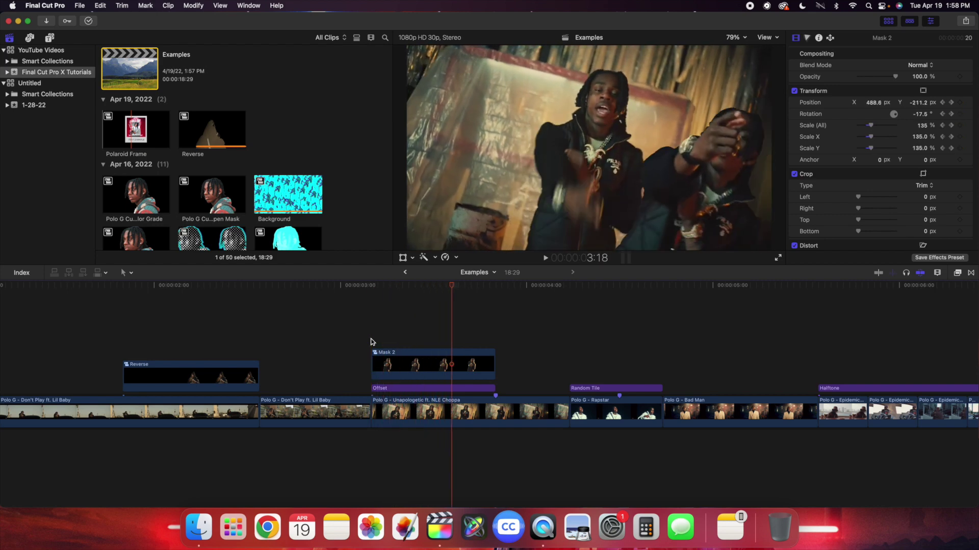
click(371, 339)
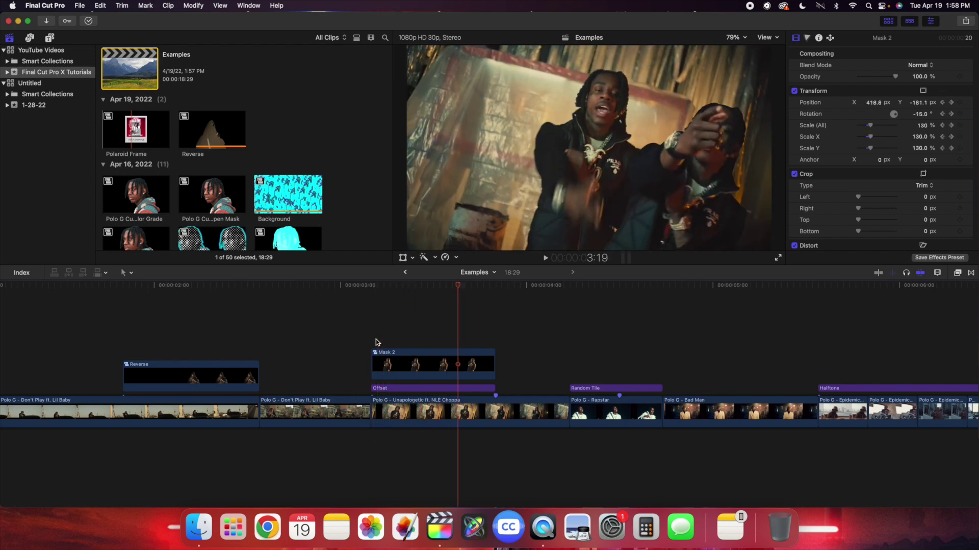
click(376, 342)
key(space)
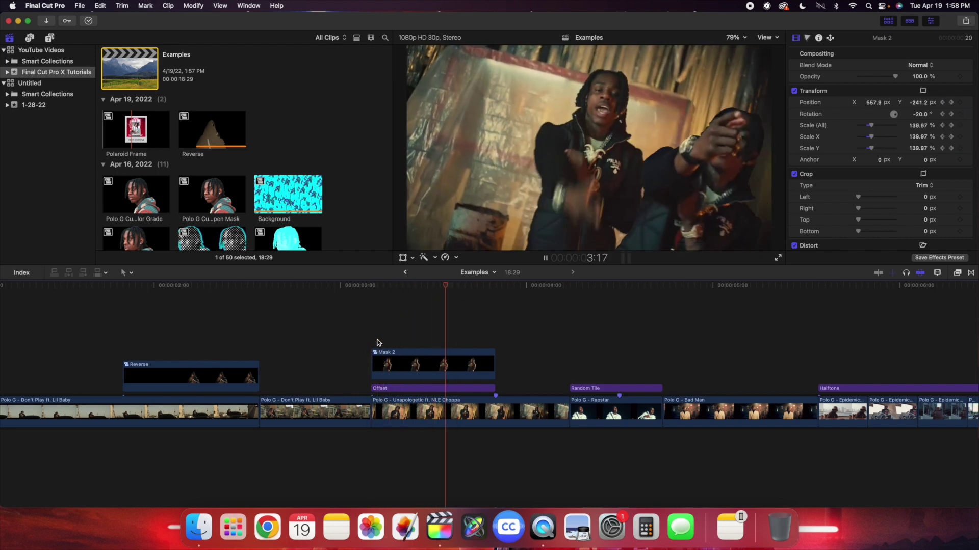
key(space)
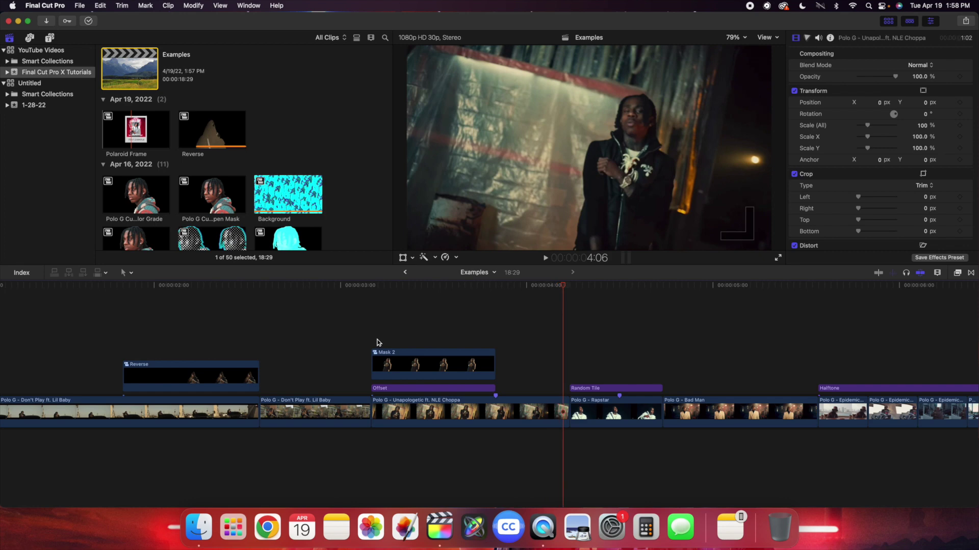
Apply the Offset effect from My Effects to the Offset title beneath Mask 2 and show its effect parameters at the title's start
click(371, 342)
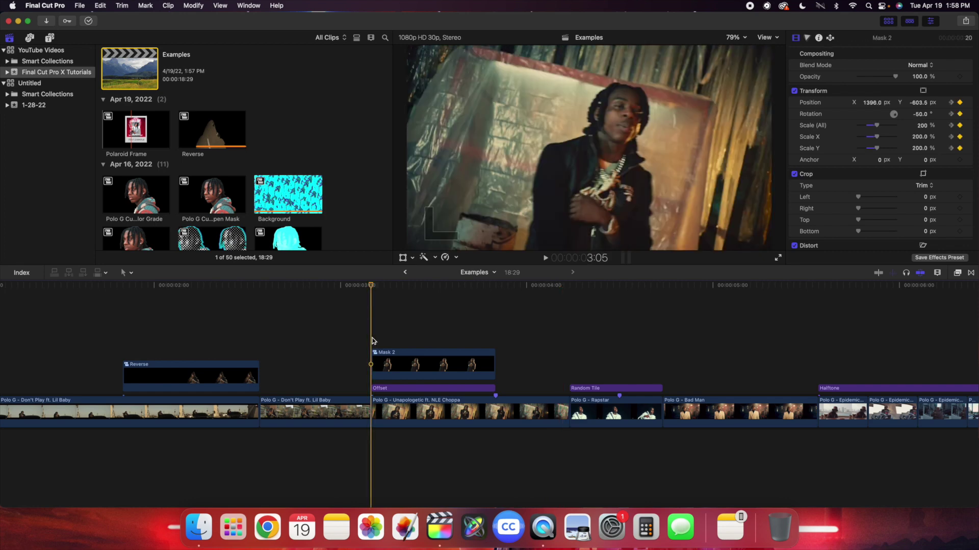
click(417, 389)
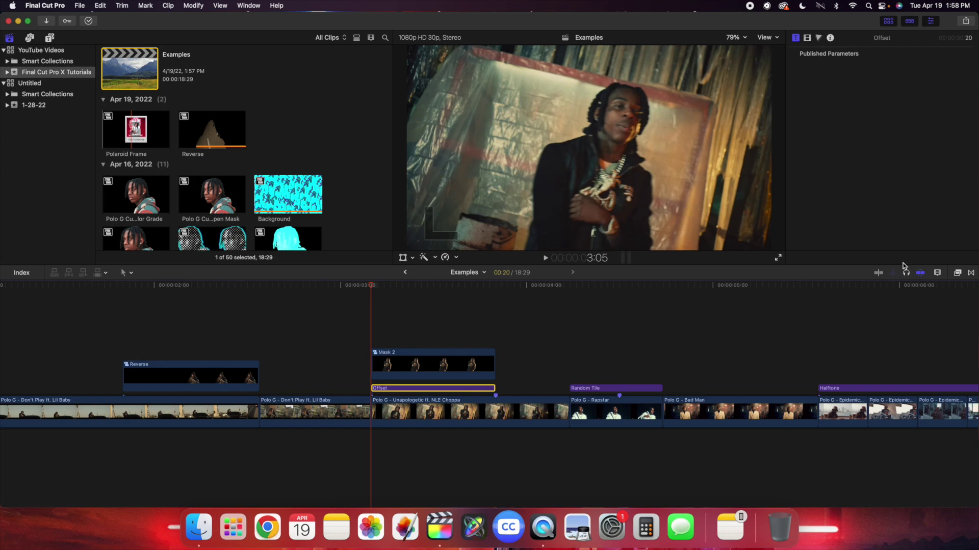
click(956, 274)
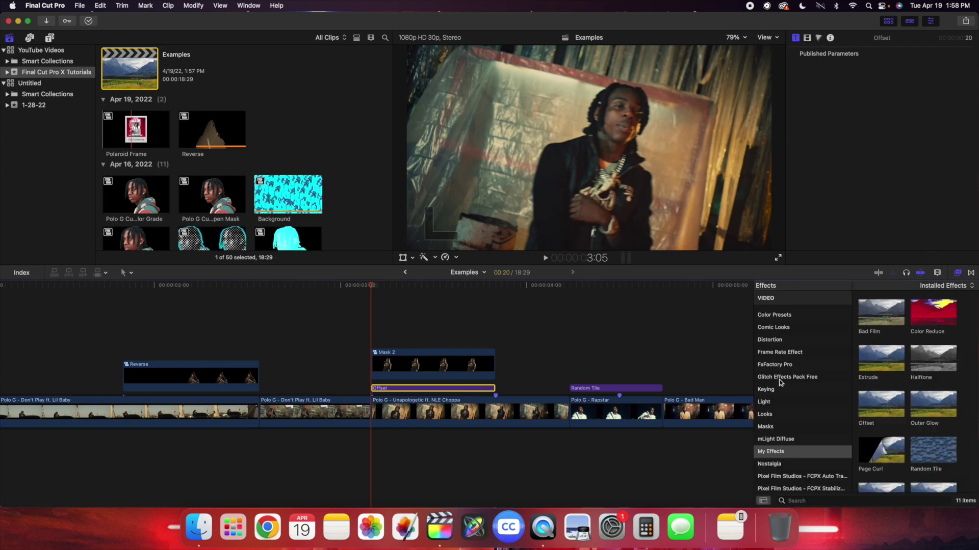
scroll(775, 422, down, 2)
drag(878, 405, 479, 389)
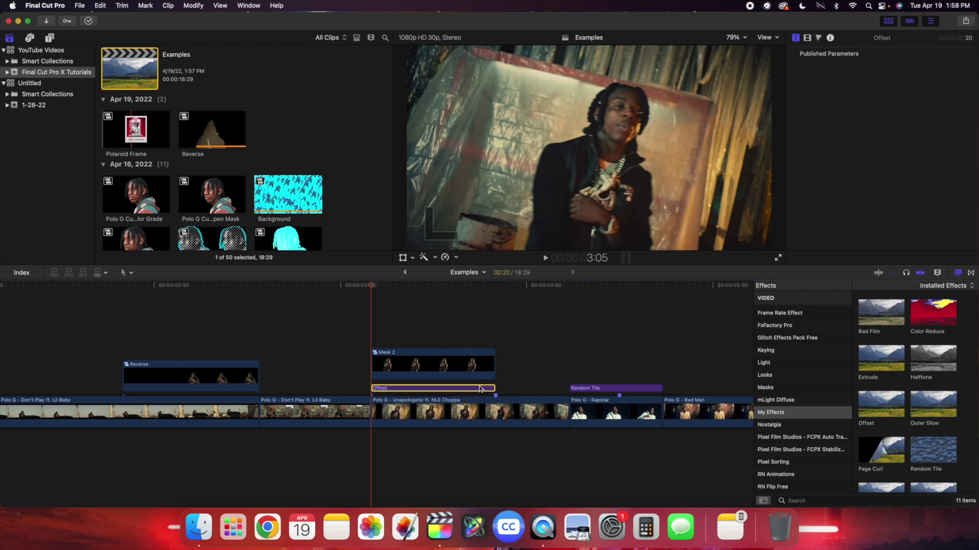
click(957, 274)
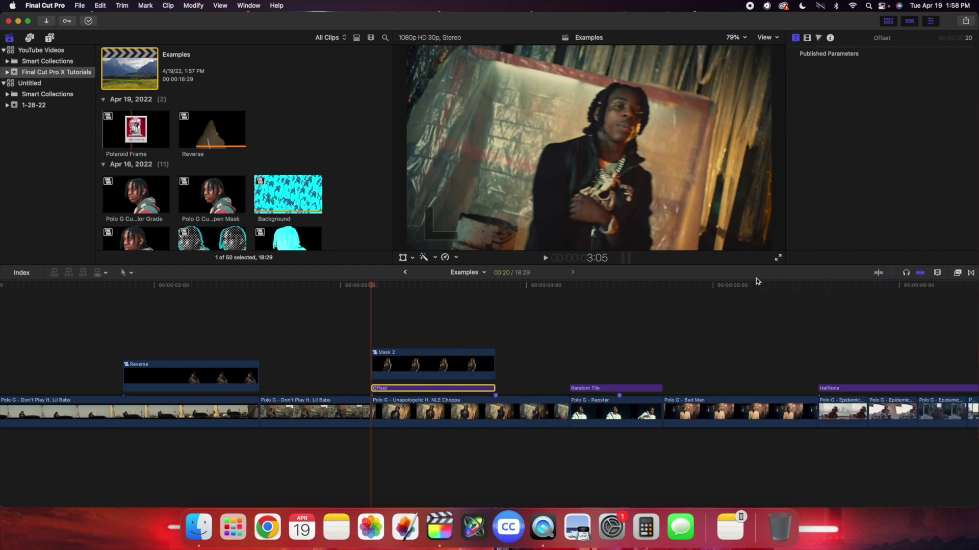
click(807, 38)
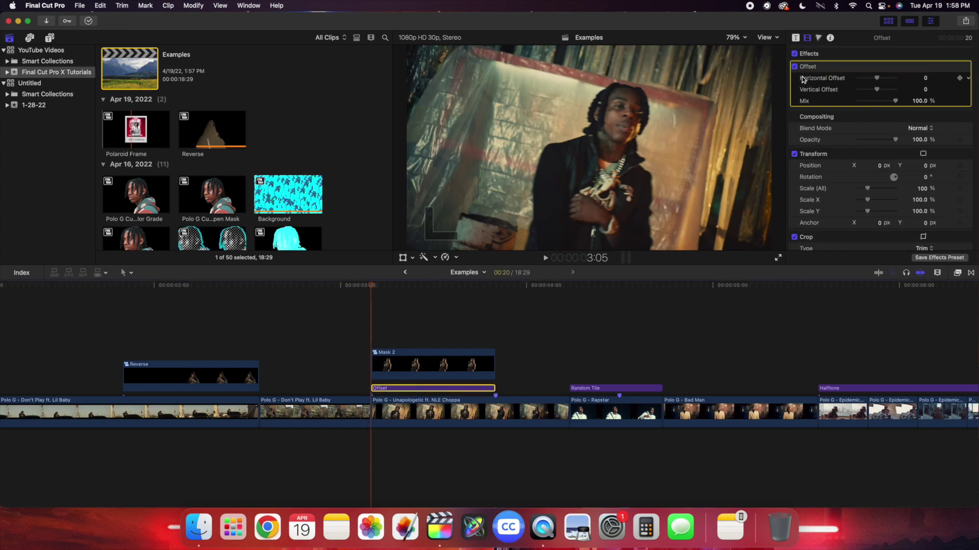
Keyframe the Offset title's Horizontal Offset from 0 at its start to 200 at its end
click(959, 79)
click(495, 339)
click(485, 365)
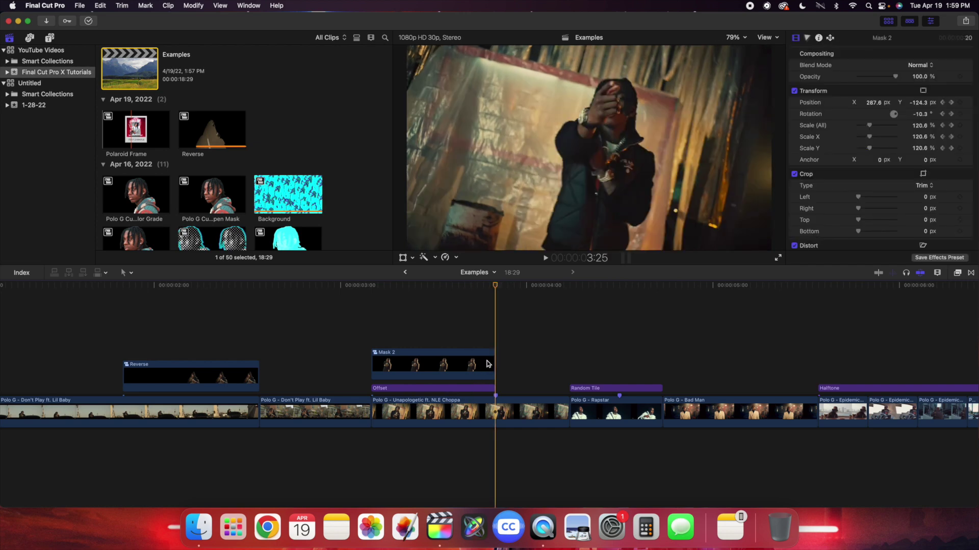
click(475, 388)
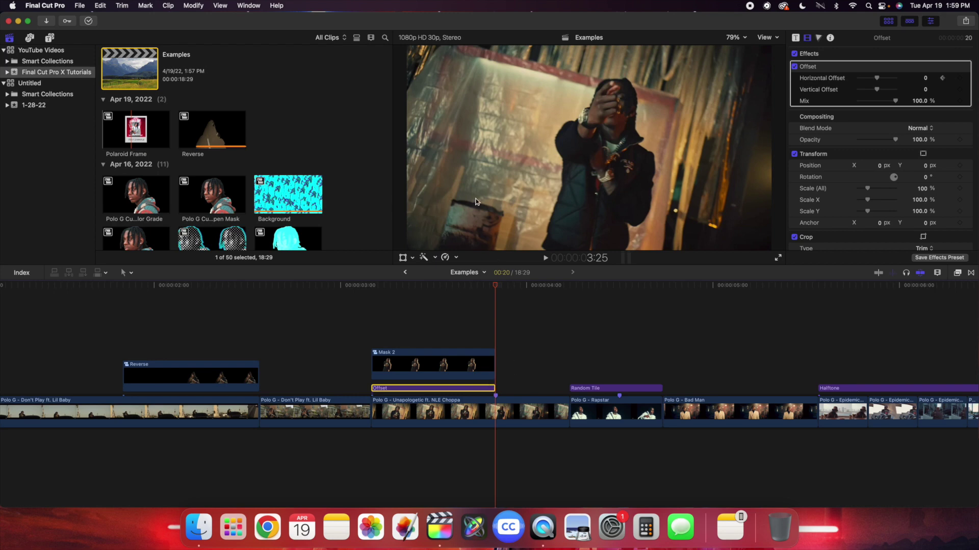
click(925, 78)
key(Return)
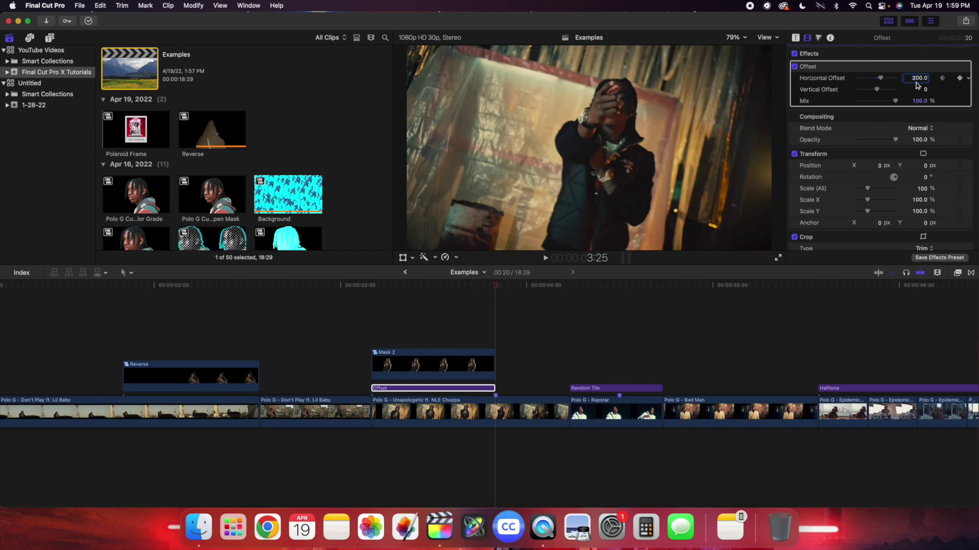
Play back the animated Offset effect from the start of Mask 2
click(374, 330)
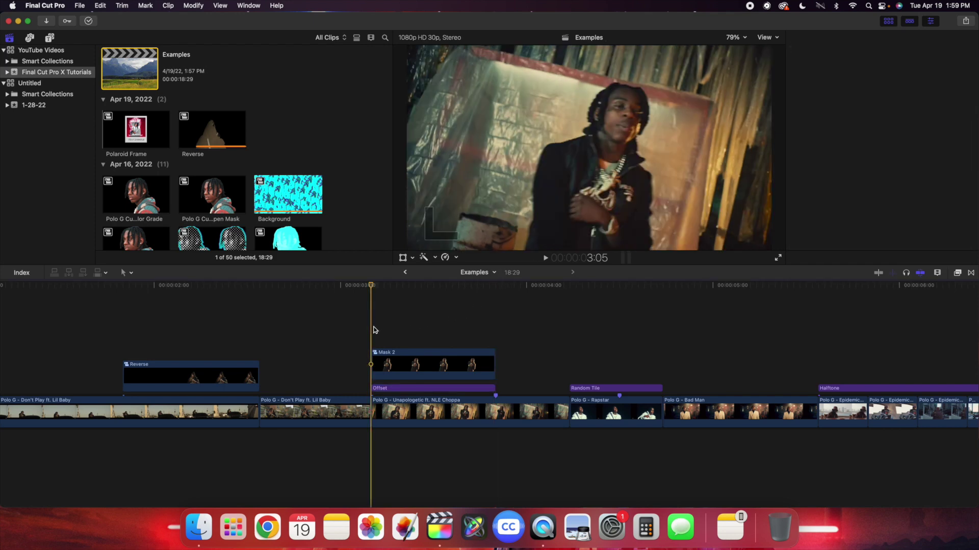
key(space)
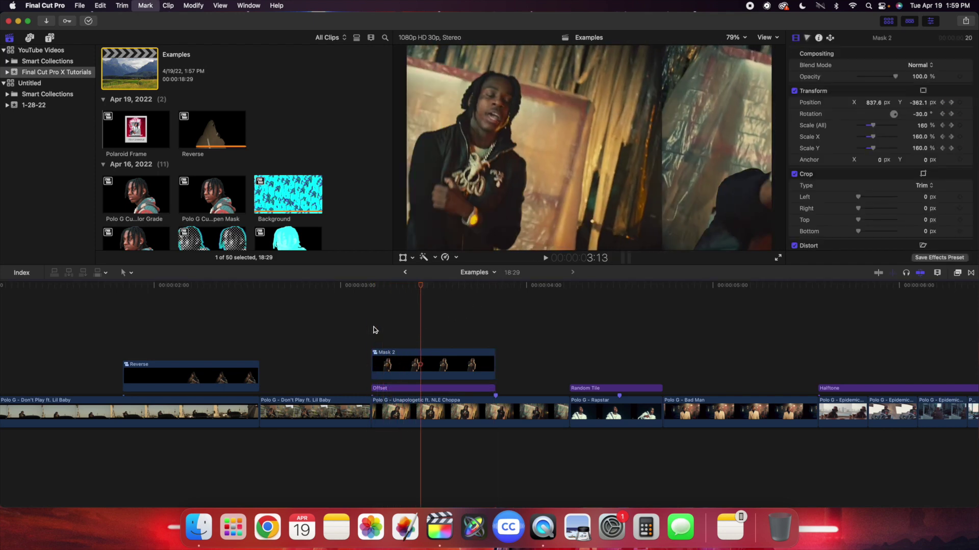
key(m)
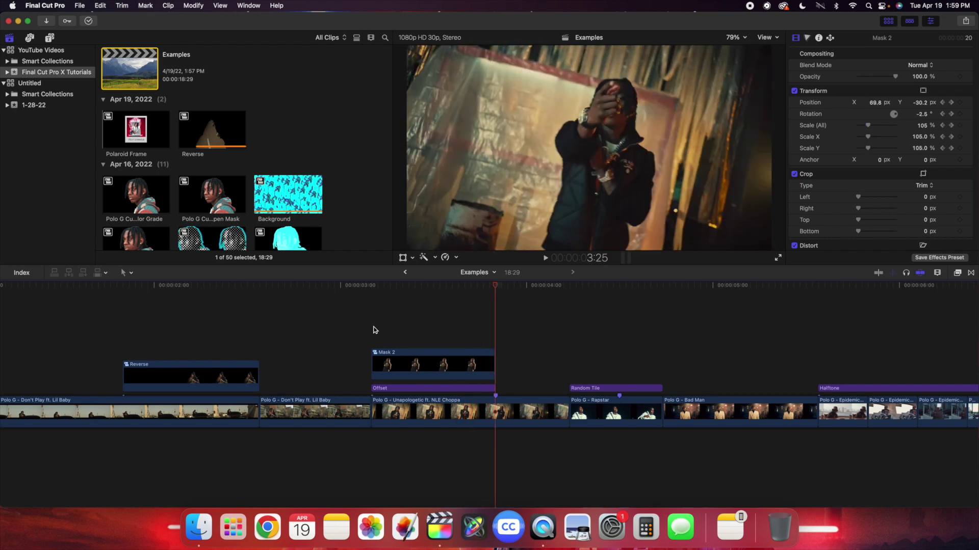
key(Up)
key(space)
Replay the Offset effect with its lead-in, starting from the second Don't Play clip
click(275, 318)
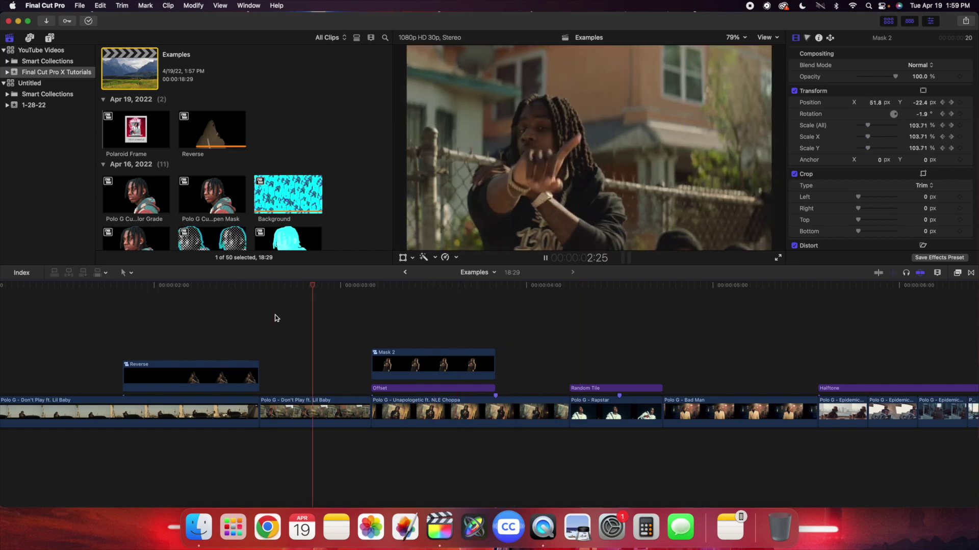
click(275, 318)
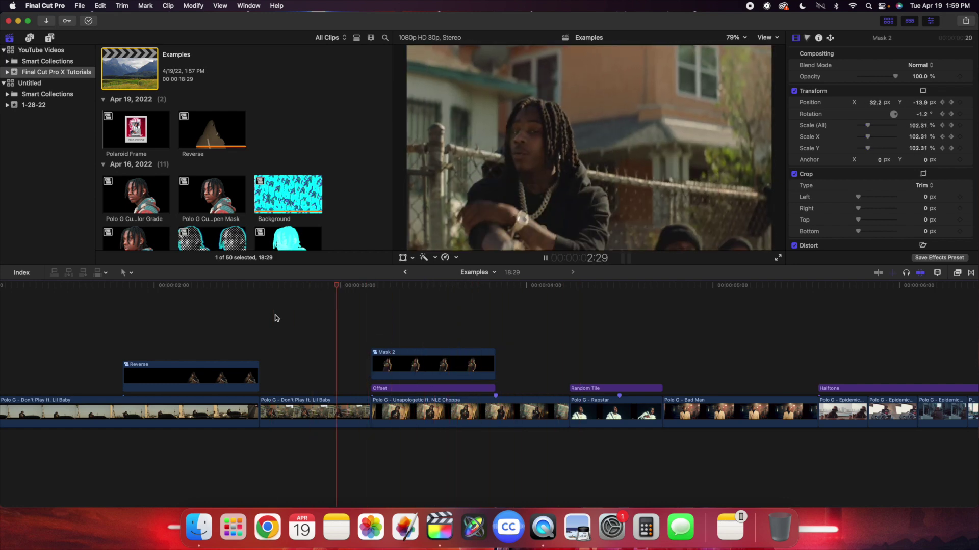
click(275, 318)
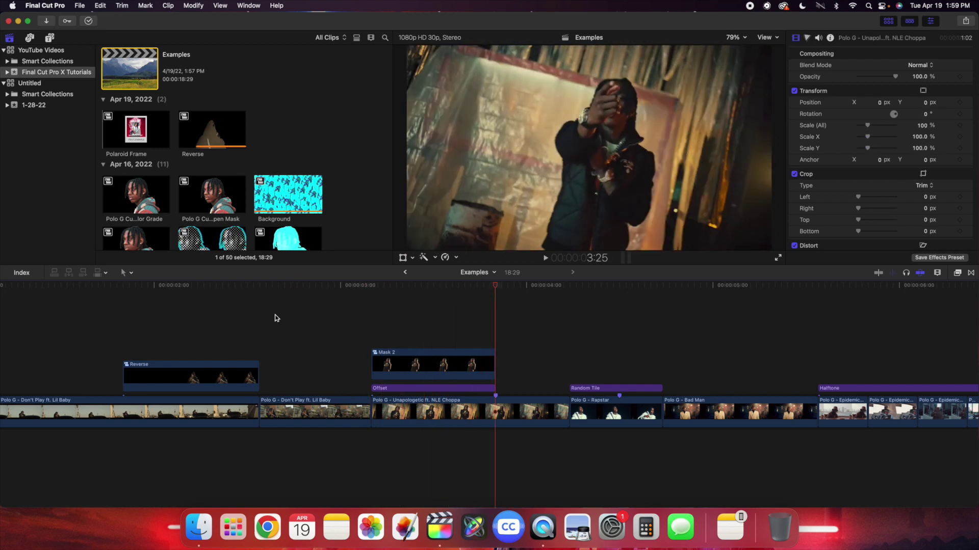
click(260, 318)
key(space)
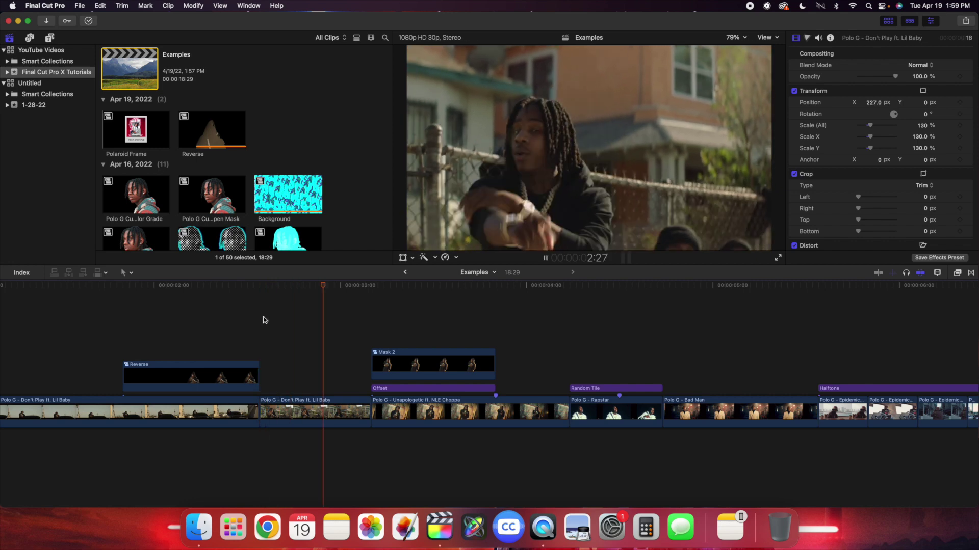
click(263, 320)
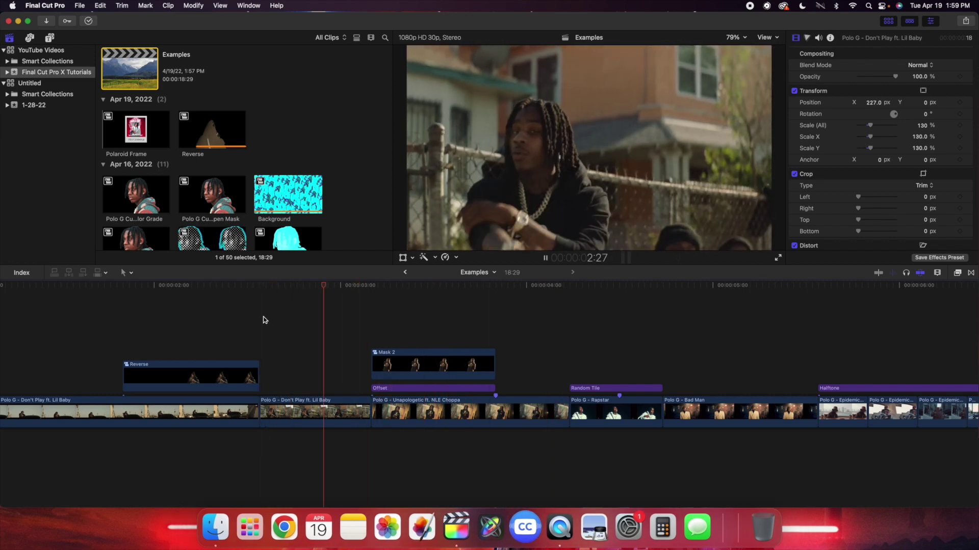
key(space)
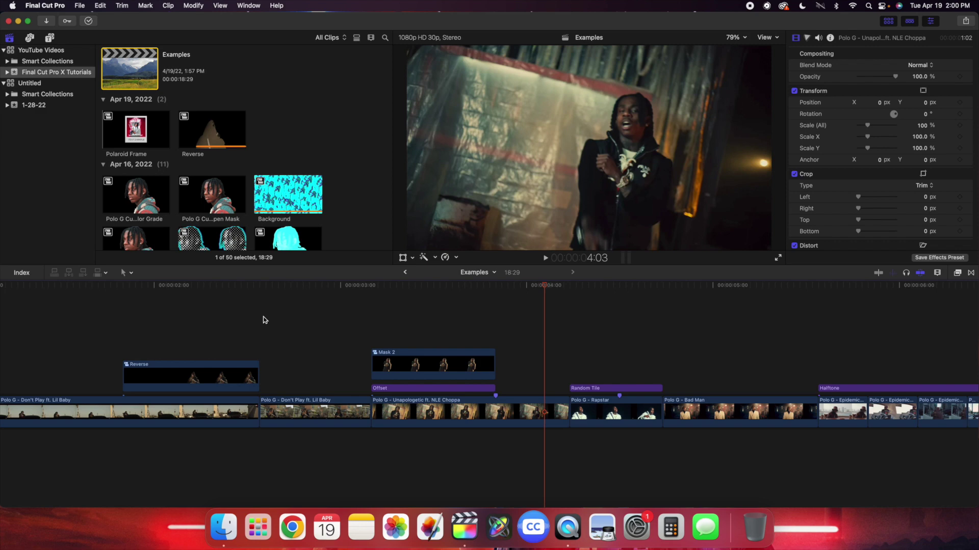
click(388, 323)
key(space)
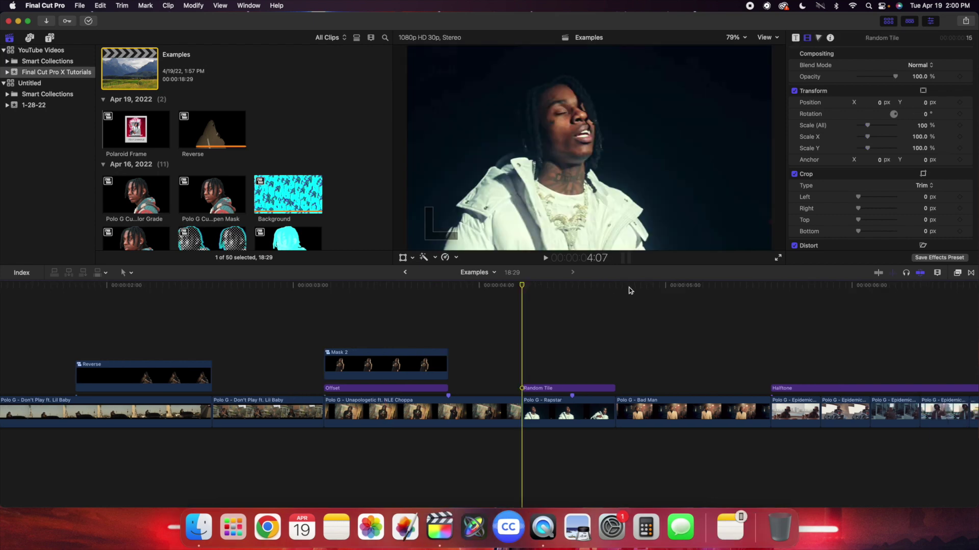
Apply the Random Tile effect from My Effects to the Random Tile title above the Rapstar clip
click(958, 273)
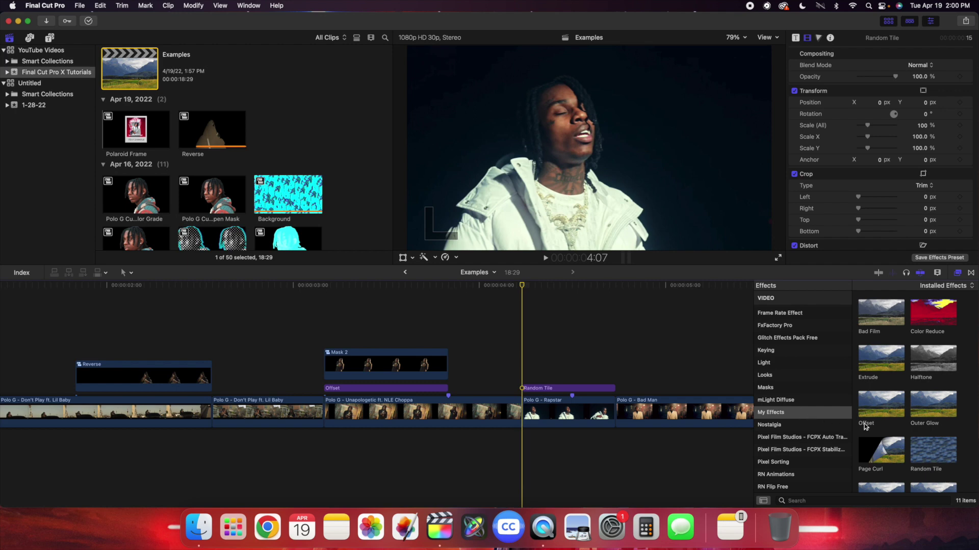
scroll(925, 410, down, 3)
drag(927, 384, 558, 389)
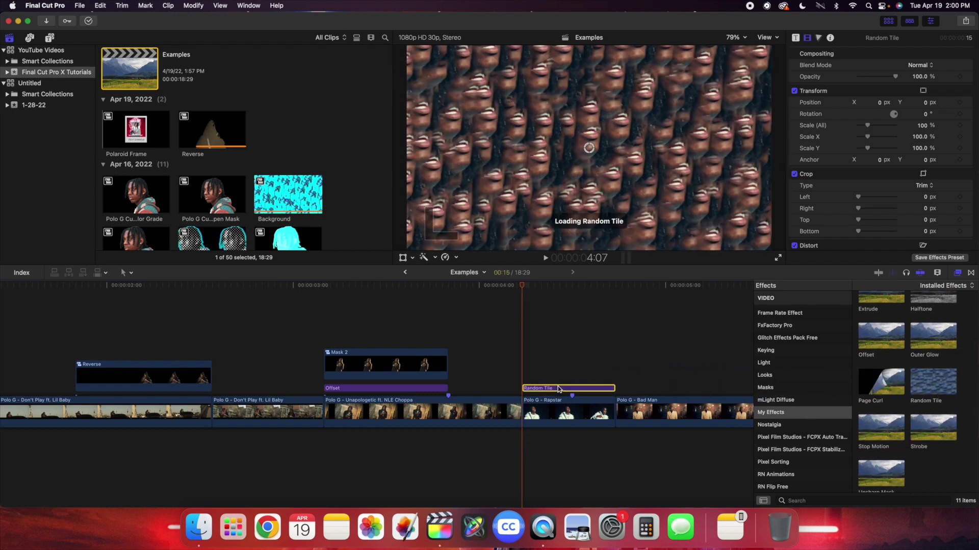
click(957, 273)
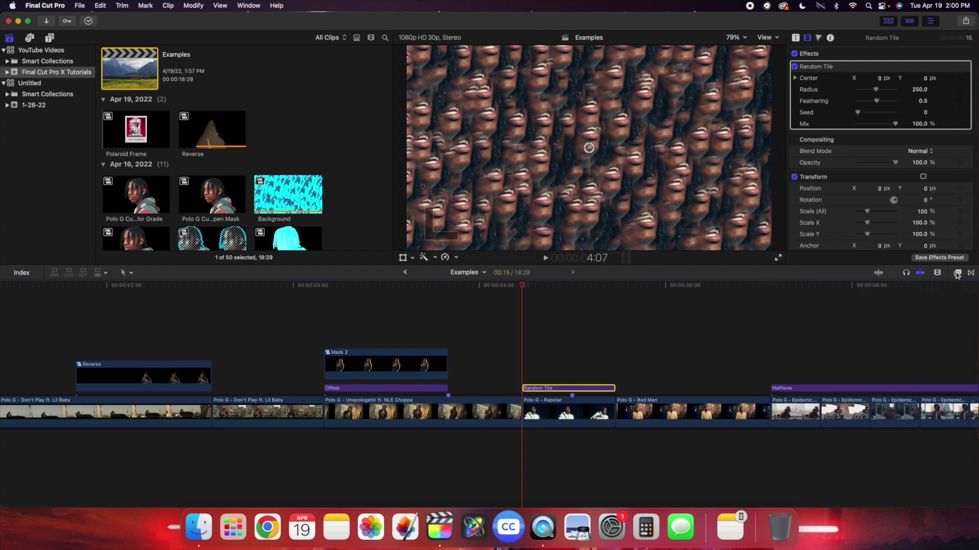
Step frame by frame through the Random Tile title and play it back from its start to review the tiling
key(Right)
key(Right)
key(Right)
key(Right)
key(Right)
key(Right)
key(Right)
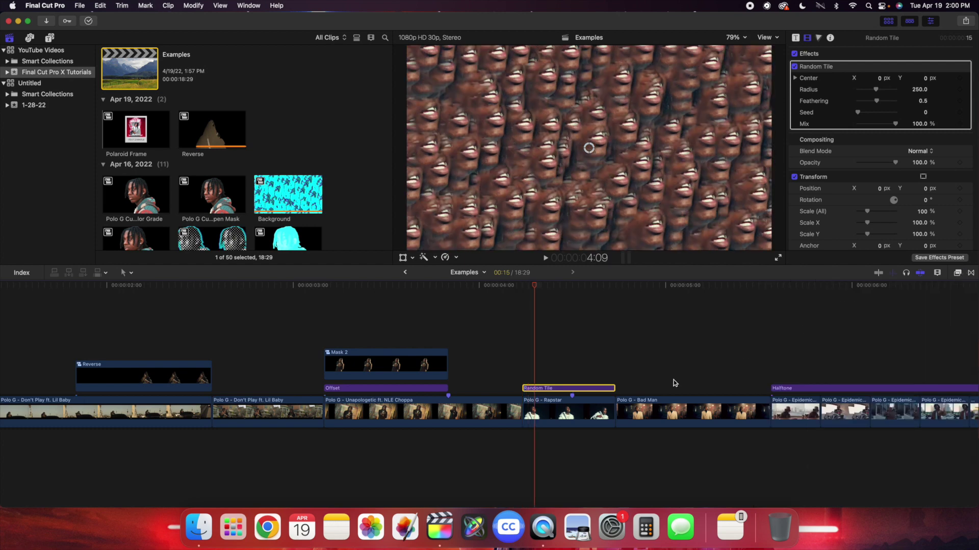
click(522, 377)
key(space)
click(523, 378)
key(space)
Increase the Radius of the Random Tile effect above the Rapstar clip to about 358
click(571, 387)
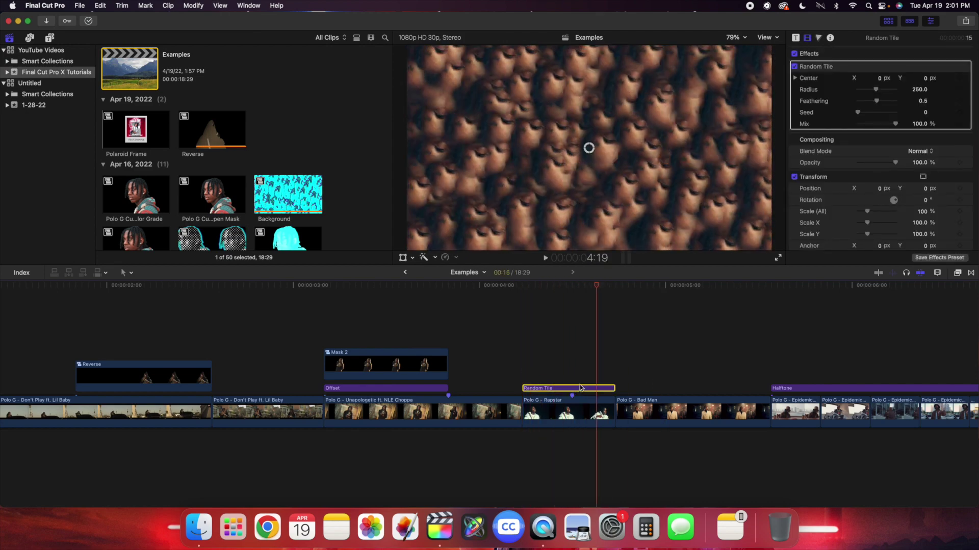
drag(876, 91, 884, 90)
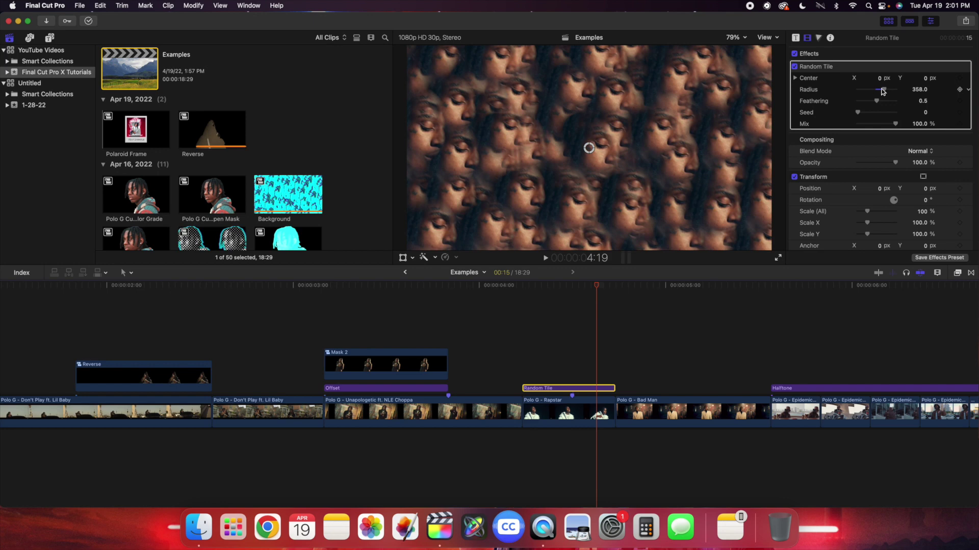
Play back the Random Tile title above the Rapstar clip from its start to check the enlarged Radius
click(526, 344)
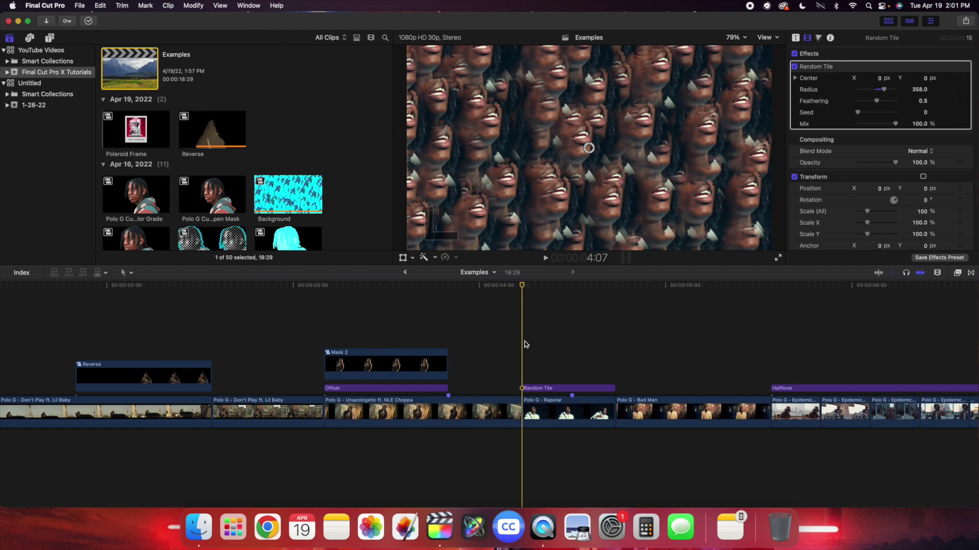
key(space)
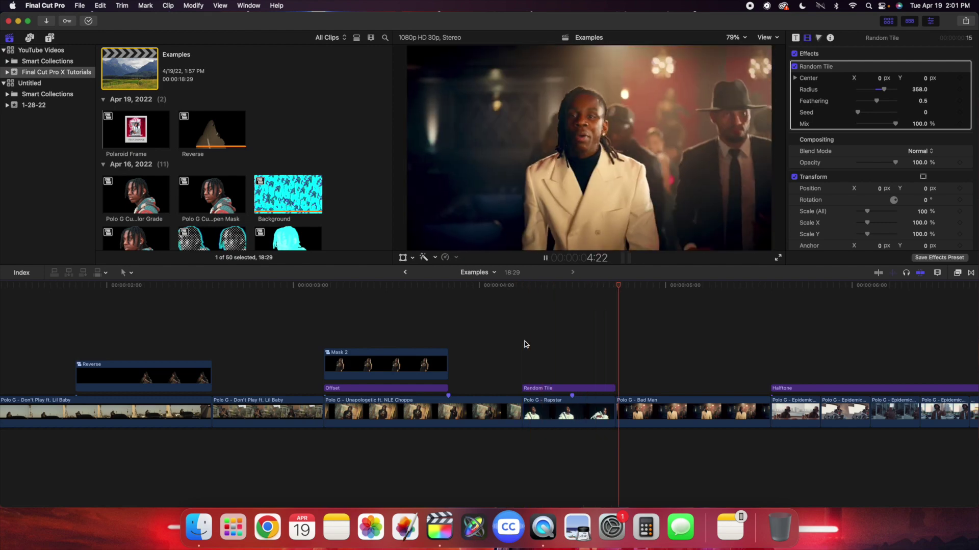
key(space)
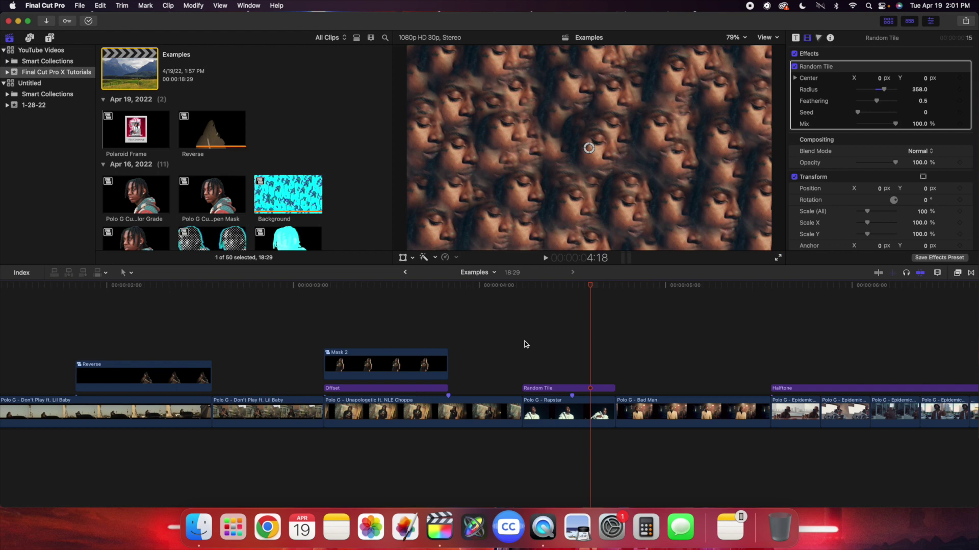
Apply the Color Reduce effect from My Effects to the Bad Man clip and play the clip from its start
key(Down)
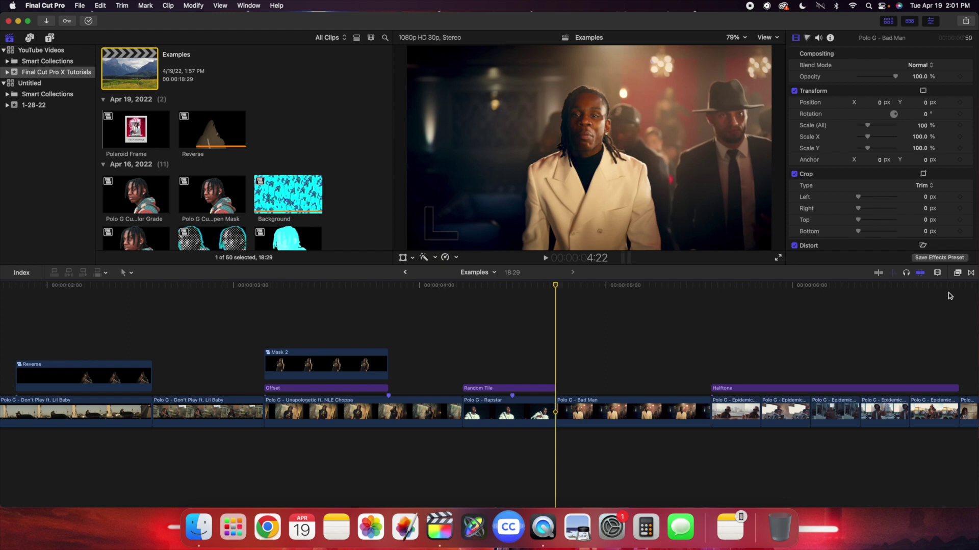
click(957, 274)
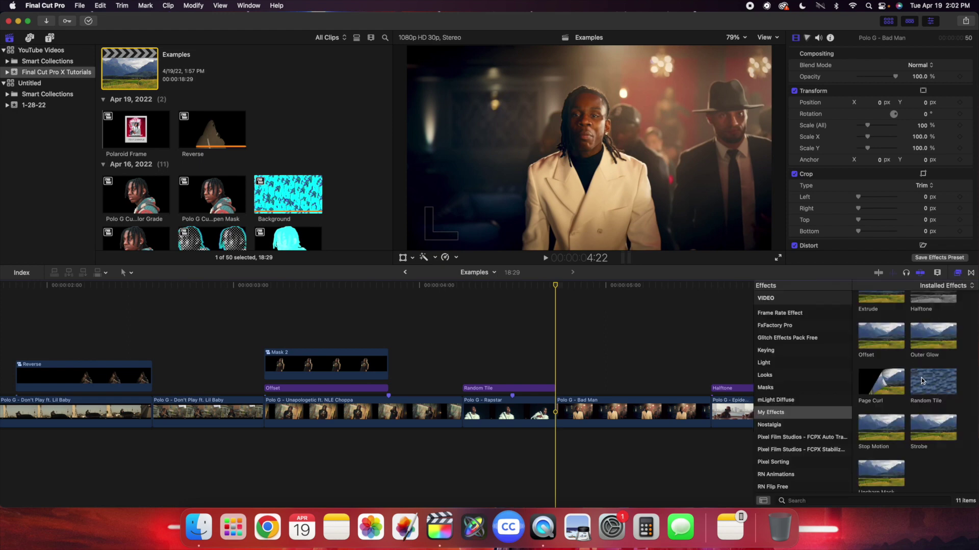
drag(936, 314, 672, 396)
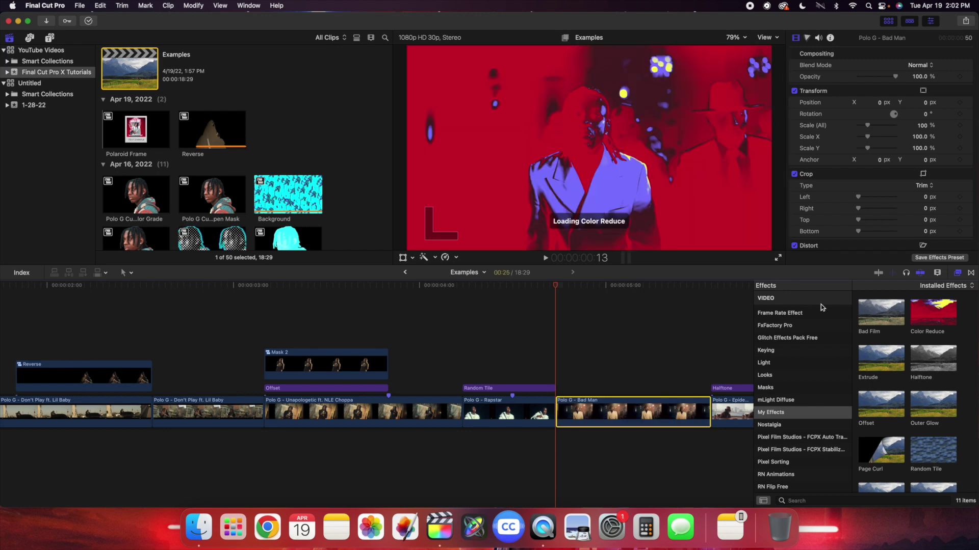
click(958, 275)
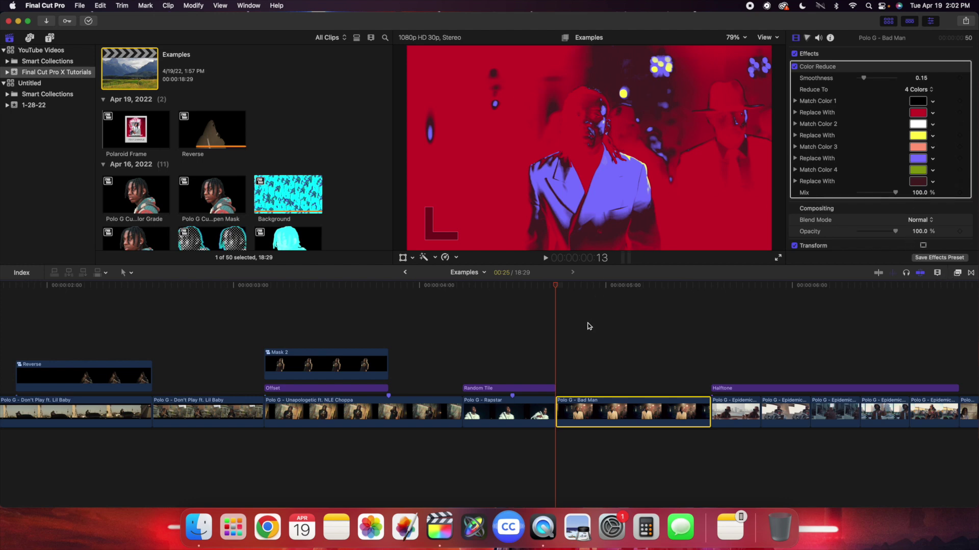
key(space)
key(space)
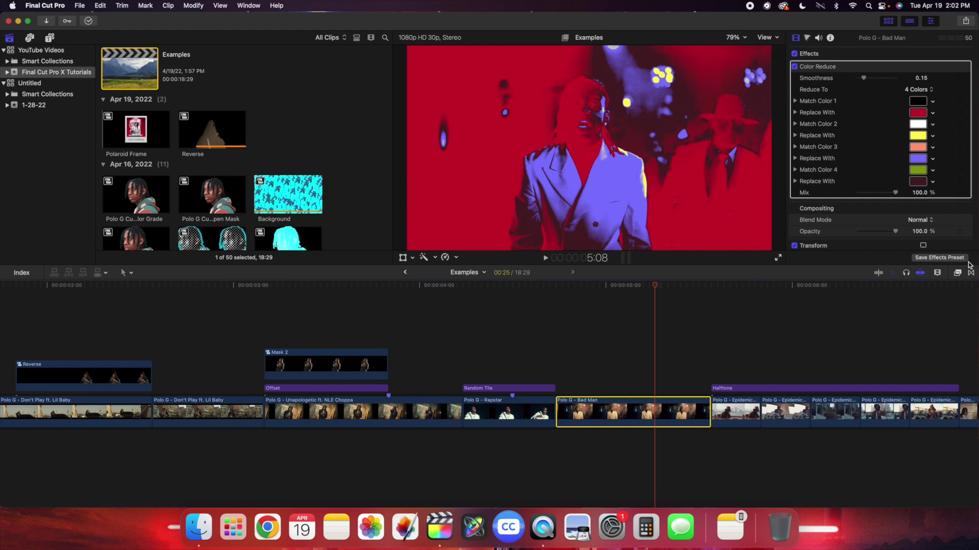
Find the Negative effect among all video effects, apply it to the Bad Man clip and enable its Linear Invert option
click(957, 274)
scroll(798, 473, up, 3)
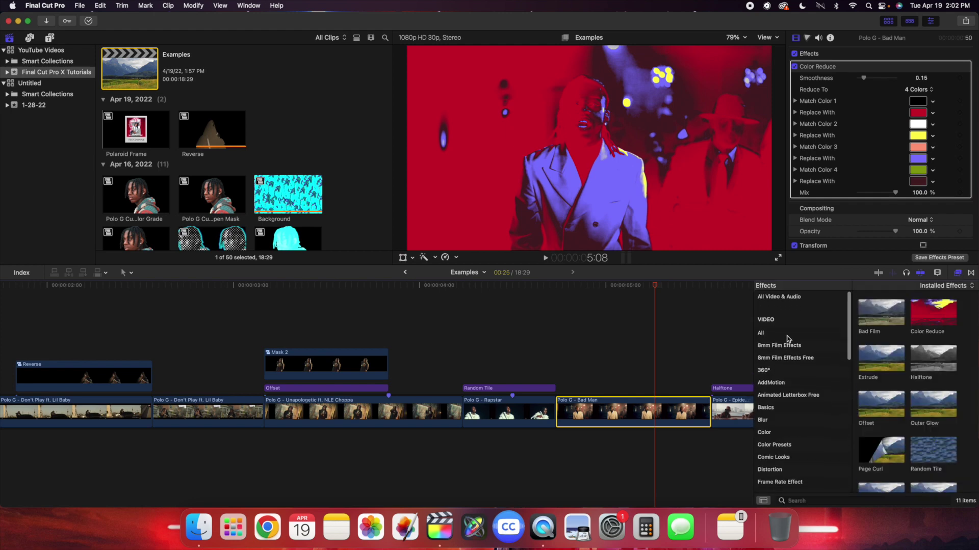
click(820, 501)
text(neg)
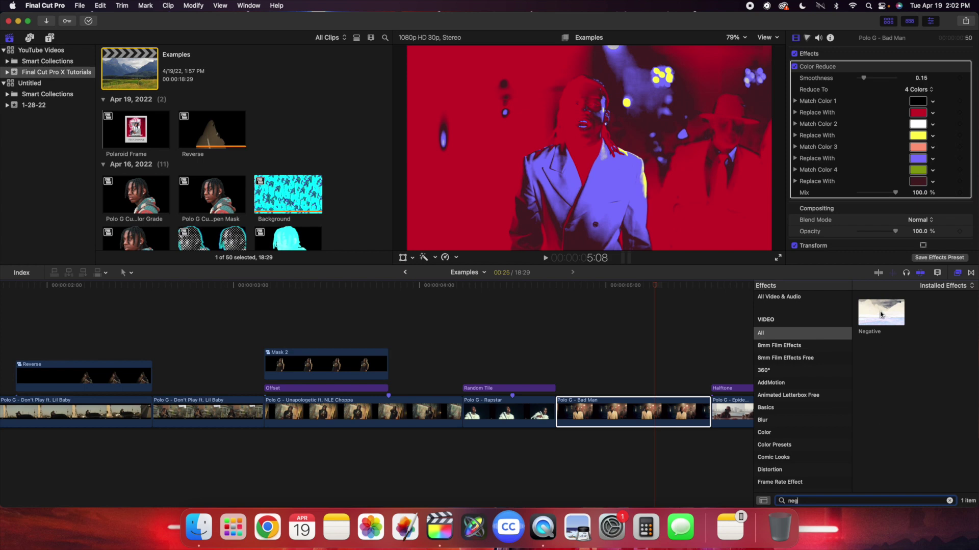
drag(880, 315, 652, 410)
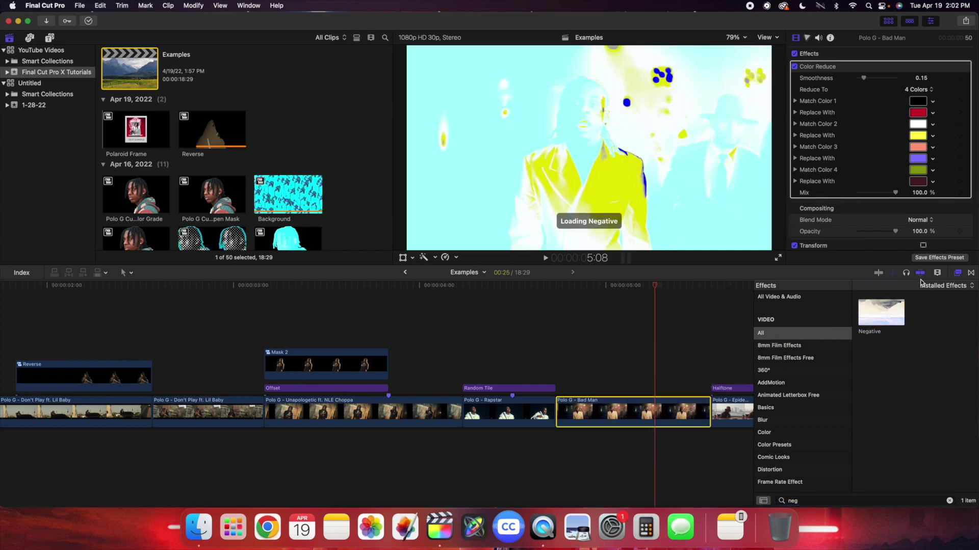
click(956, 275)
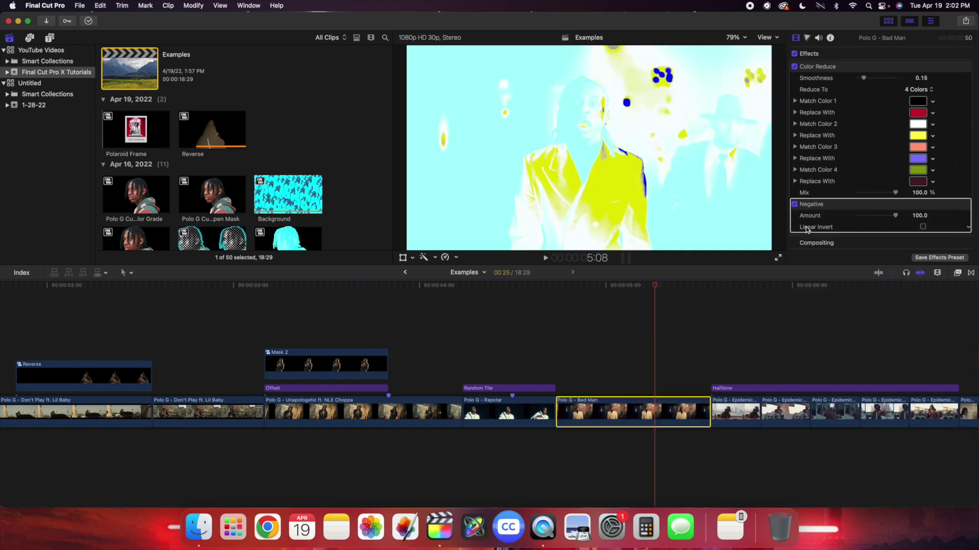
click(923, 228)
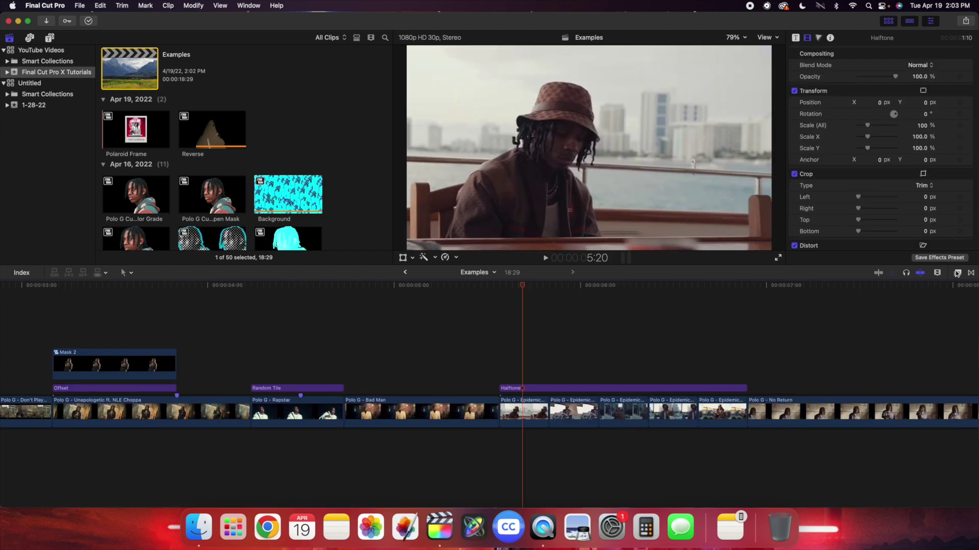
Clear the effects search and apply the Halftone effect from My Effects to the Halftone title above the Epidemic clips
click(957, 273)
click(949, 501)
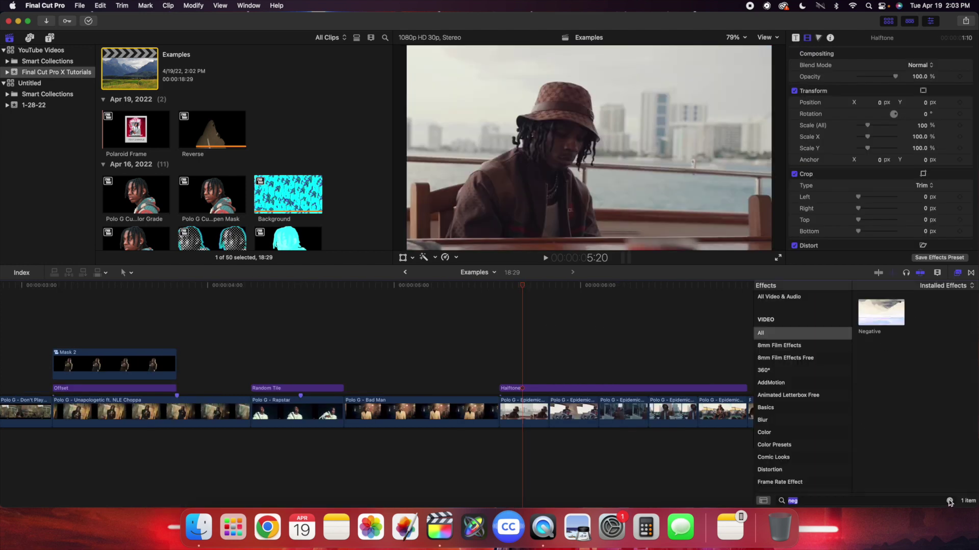
scroll(811, 439, down, 6)
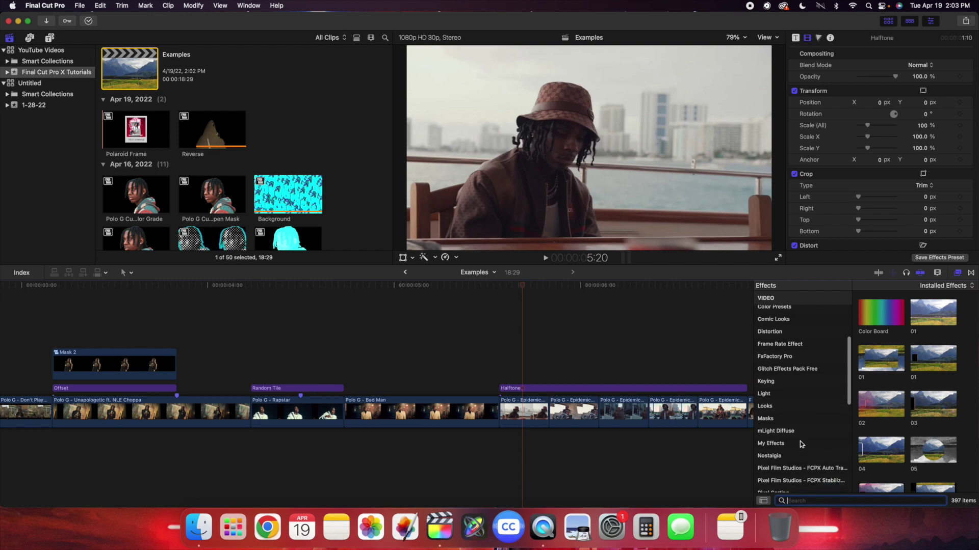
click(792, 437)
drag(931, 362, 624, 388)
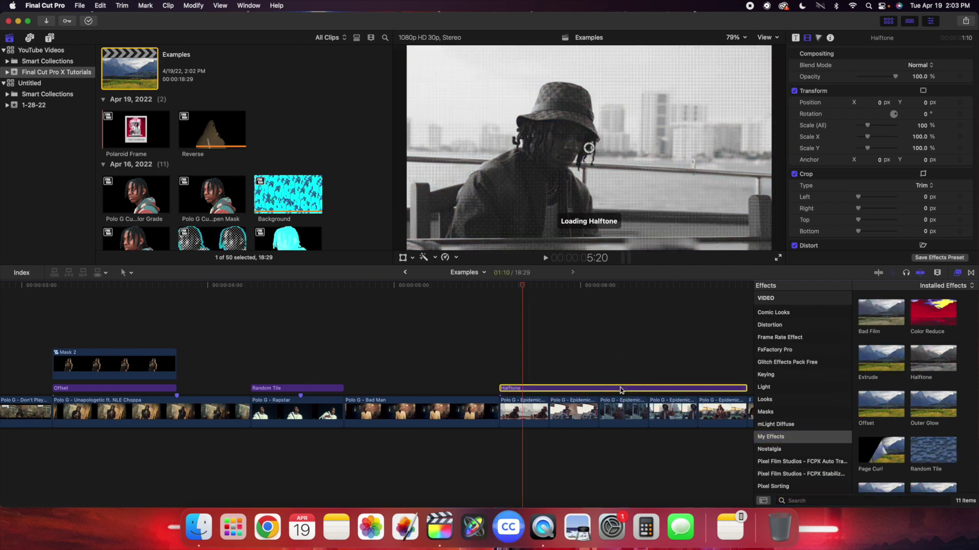
click(957, 274)
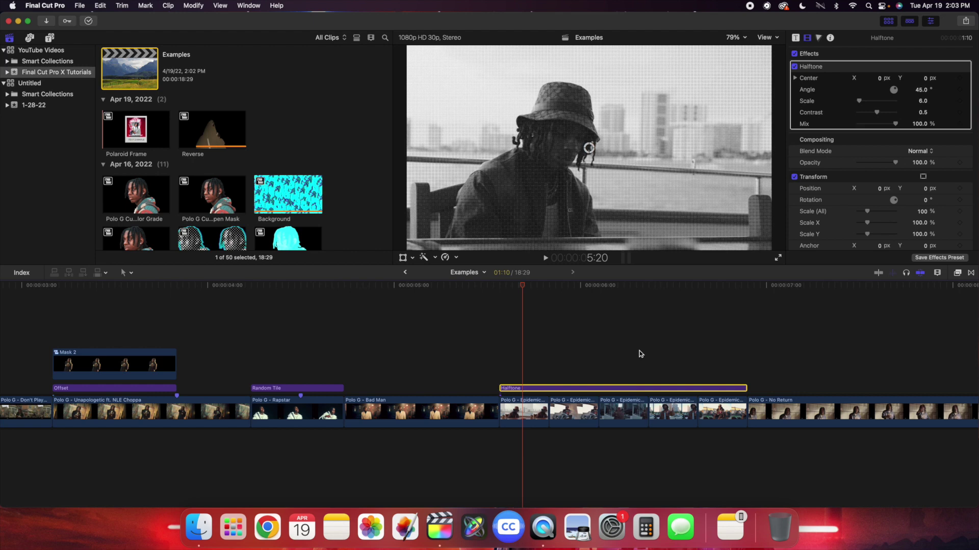
Play the No Return clip from its start, and return the playhead to the clip's beginning
key(cmd+minus)
click(518, 365)
key(space)
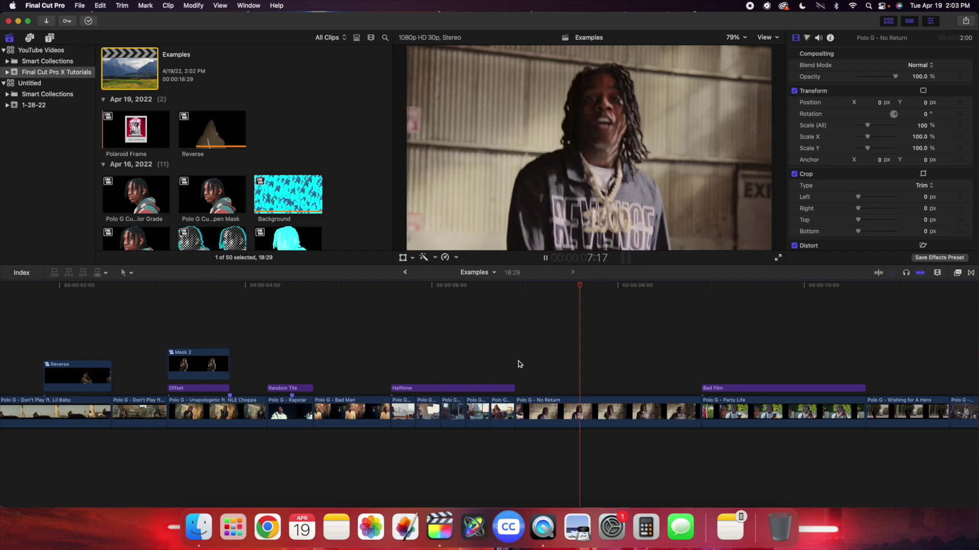
click(518, 364)
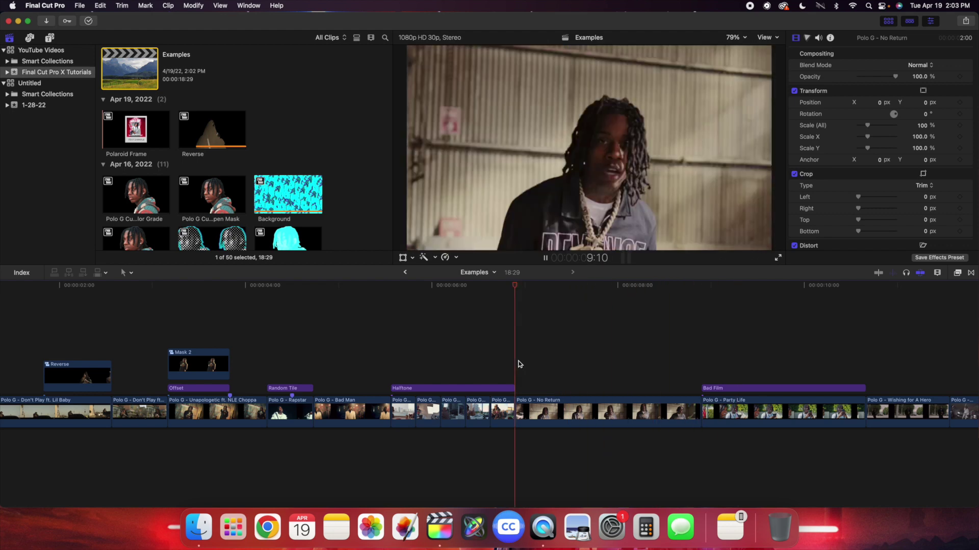
click(518, 365)
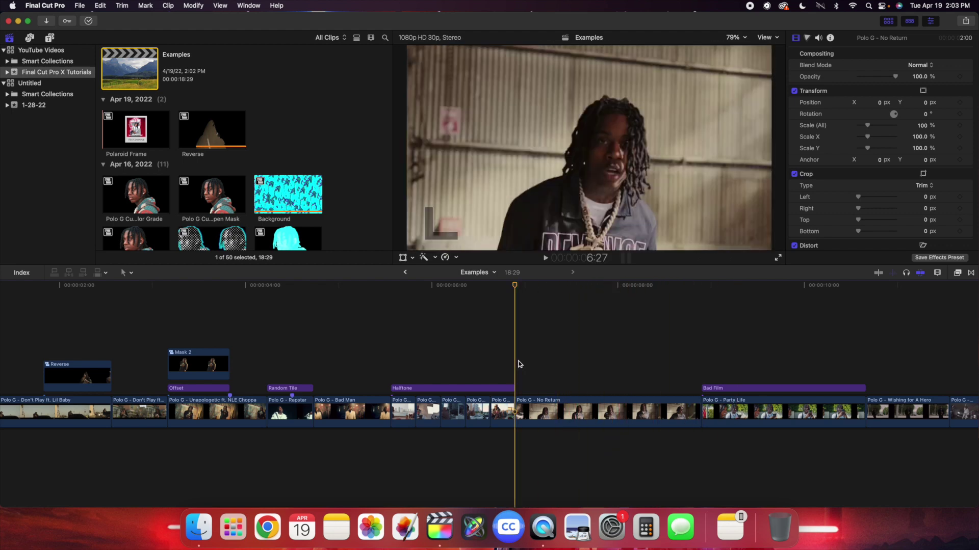
Apply the Stop Motion effect from My Effects to the No Return clip
click(957, 273)
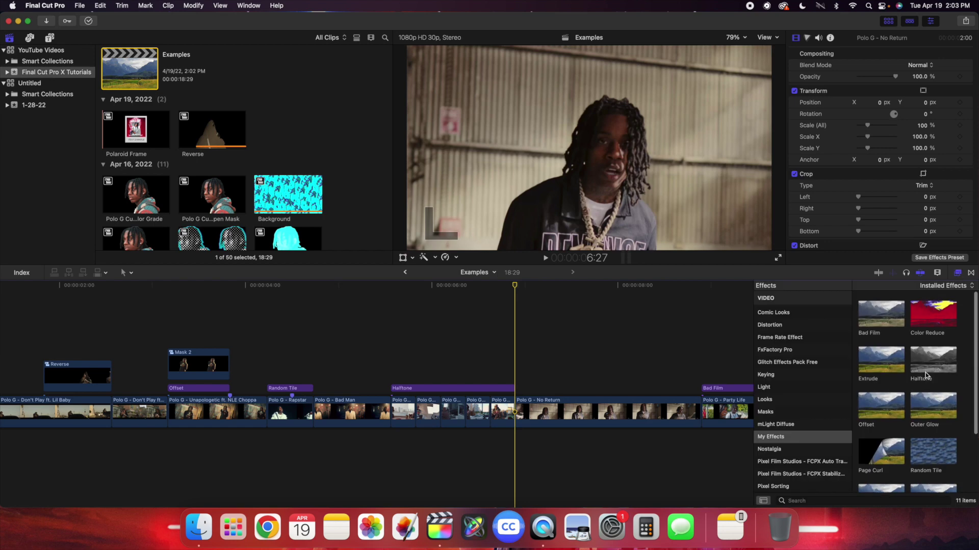
scroll(926, 377, down, 3)
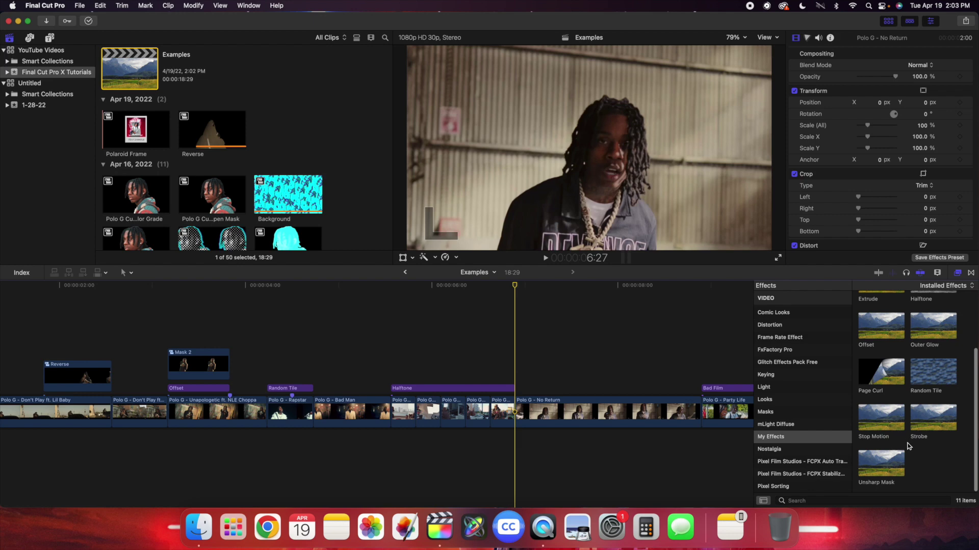
drag(887, 420, 661, 413)
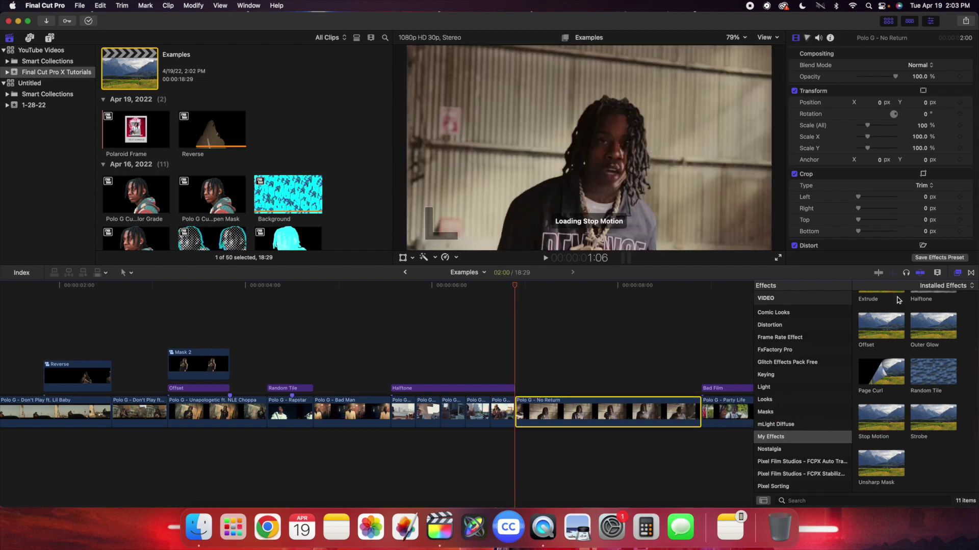
click(957, 273)
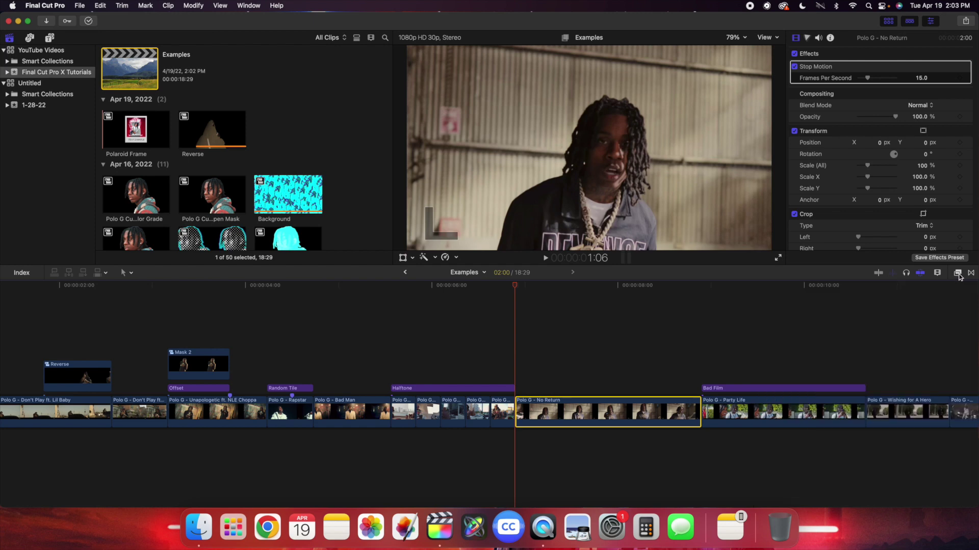
Set the Stop Motion effect's Frames Per Second to 4 on the No Return clip
click(921, 78)
text(4)
key(Return)
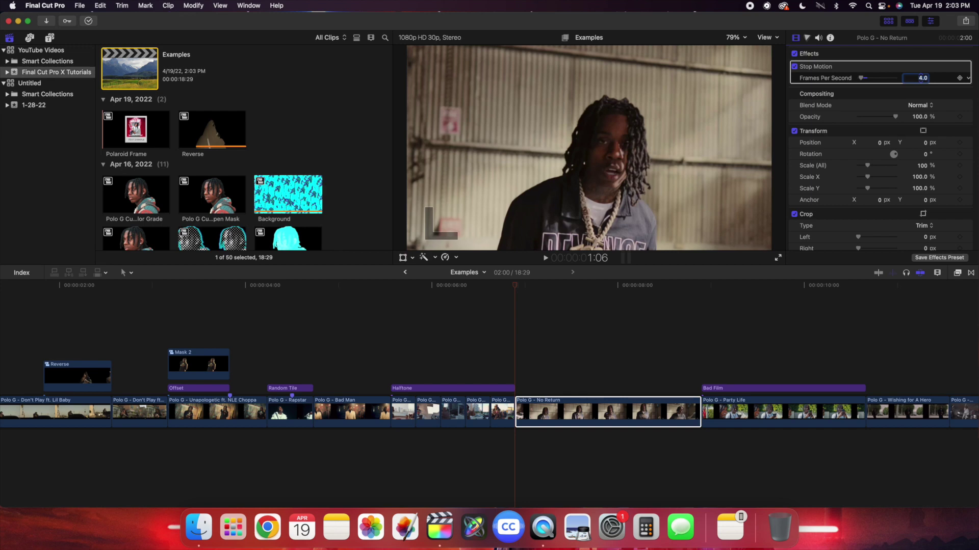
Play back the No Return clip from its start to review the Stop Motion effect
click(515, 332)
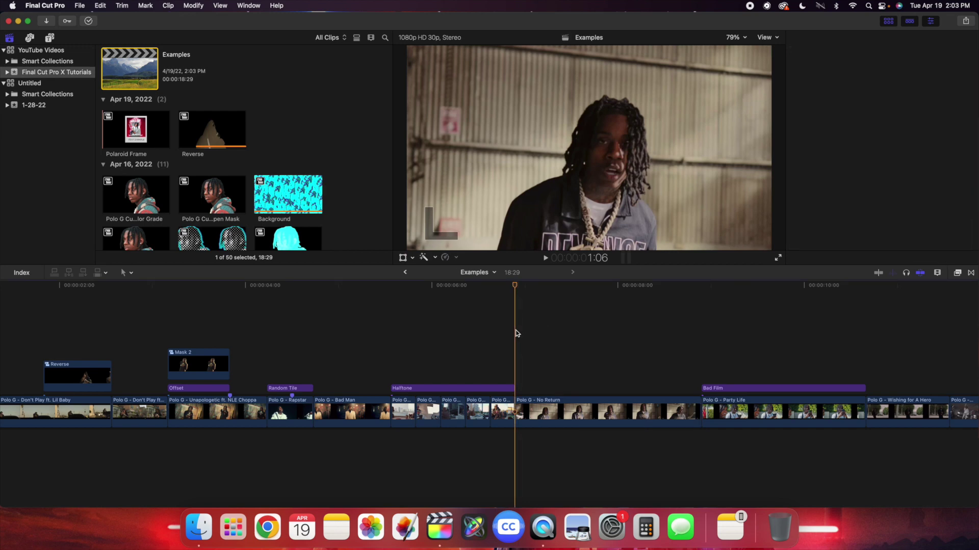
key(space)
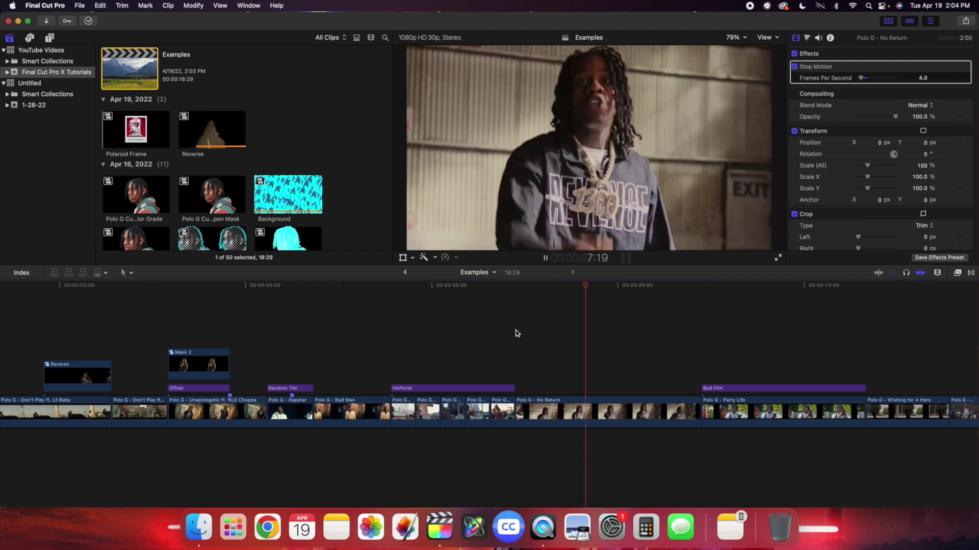
key(space)
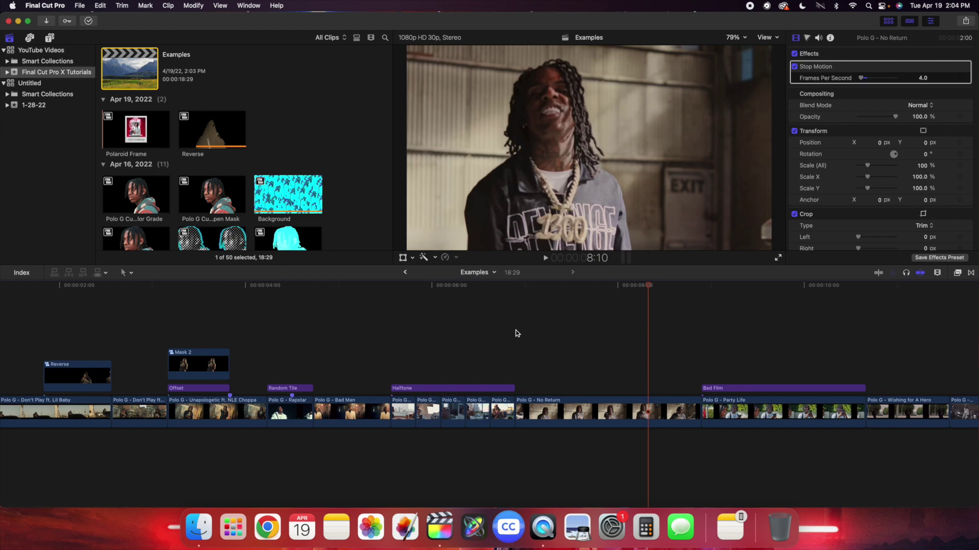
Play the Party Life clip from its start to view it without an effect
key(Down)
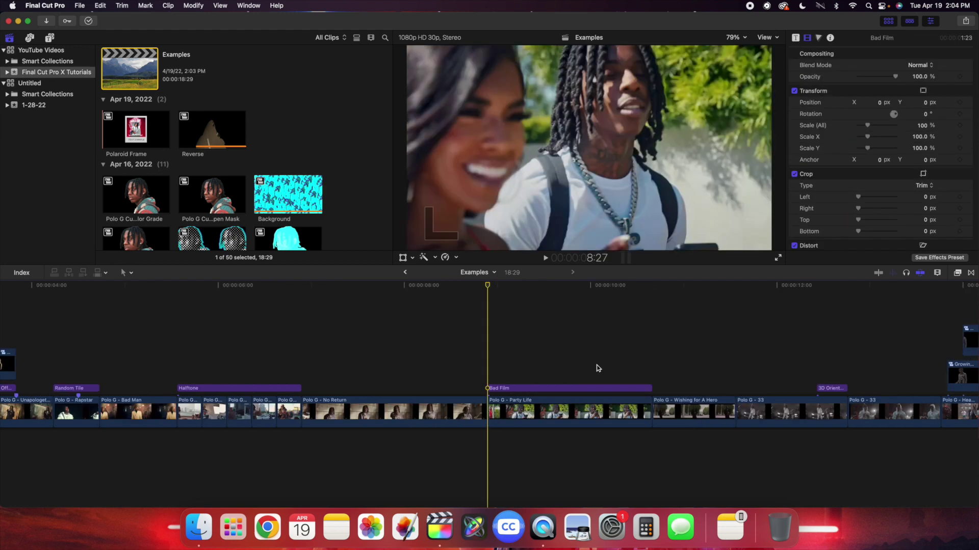
key(l)
key(space)
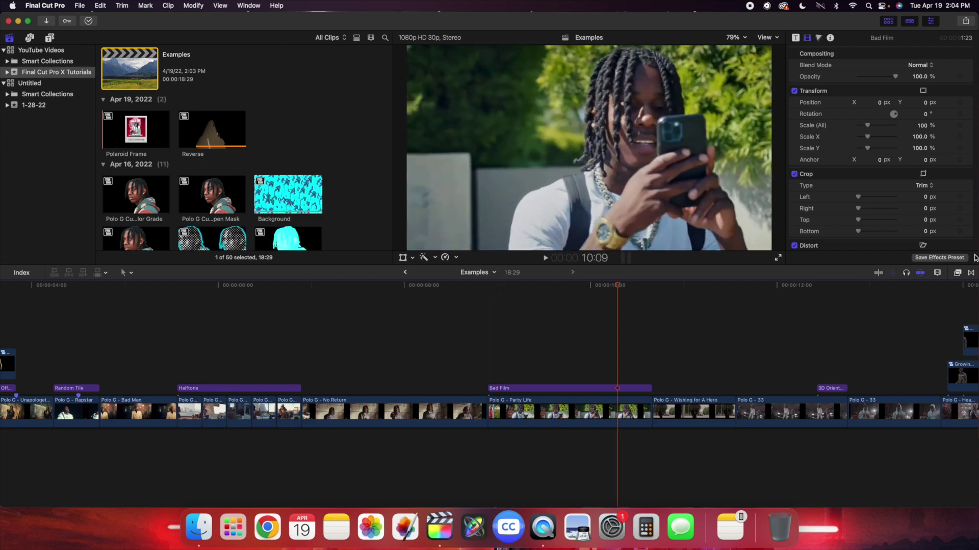
Apply the Bad Film effect from My Effects to the Bad Film title above the Party Life clip
click(957, 273)
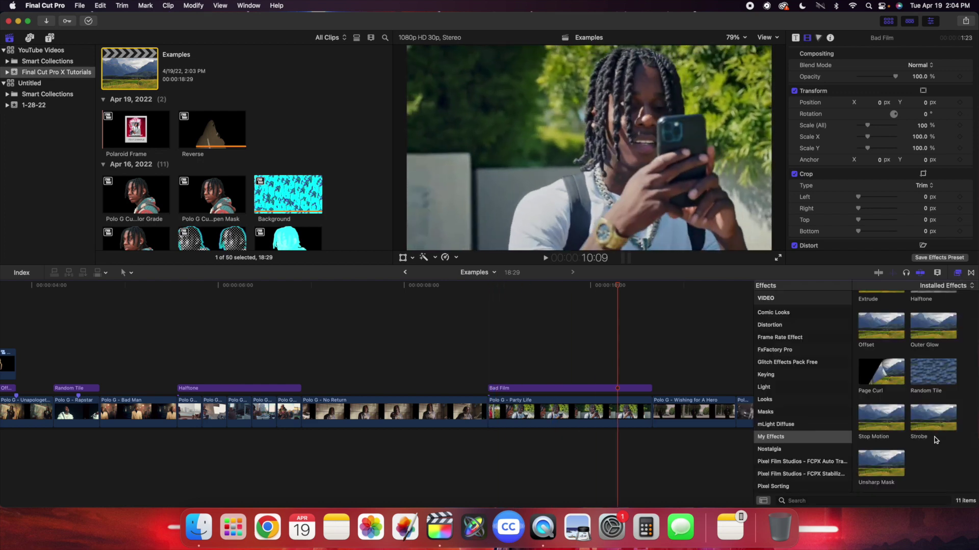
scroll(944, 455, up, 3)
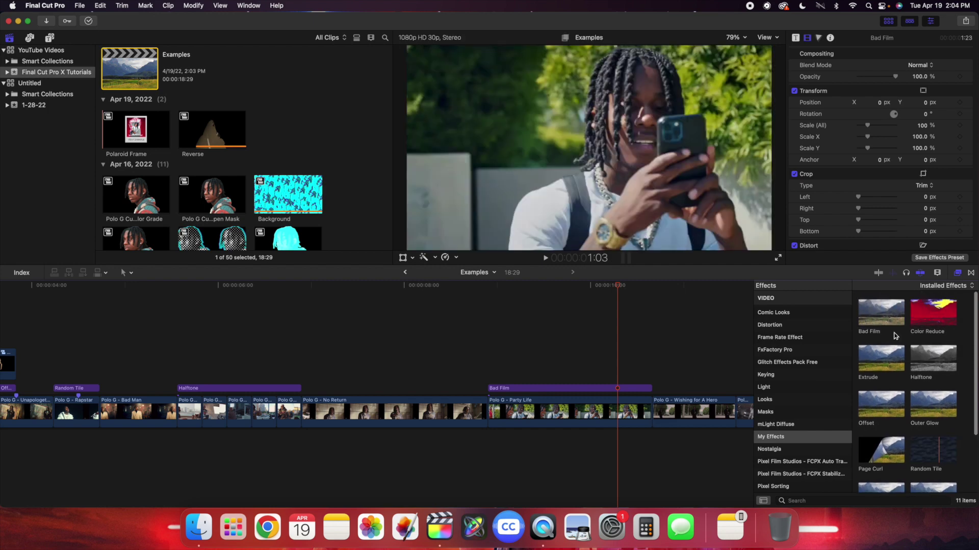
drag(882, 317, 617, 392)
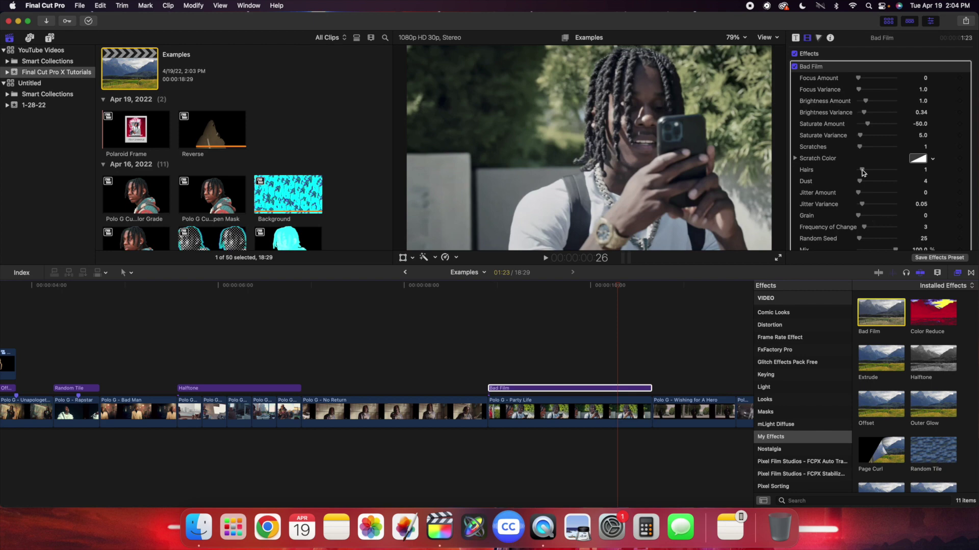
key(super+5)
Play back the Bad Film title from its start to review the effect over the Party Life clip
scroll(850, 166, down, 5)
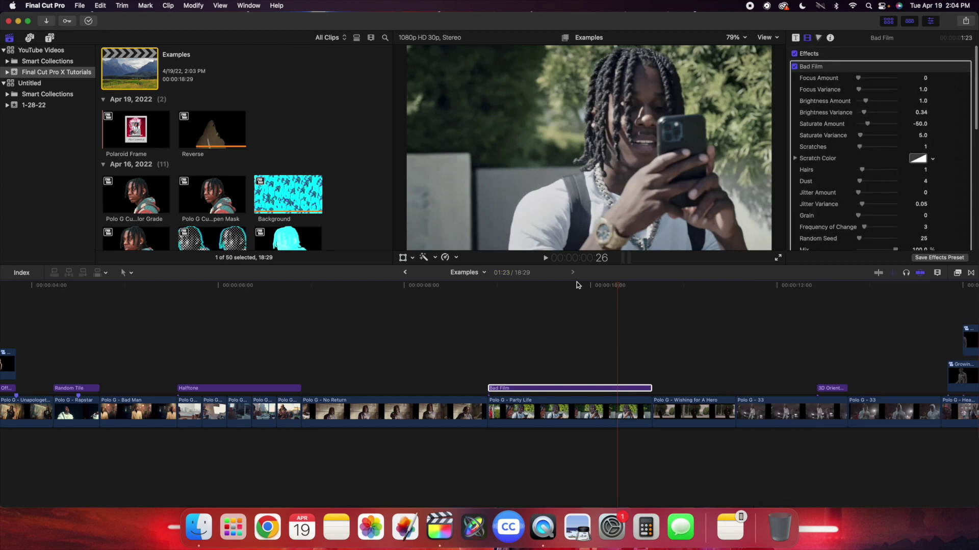
click(489, 341)
key(space)
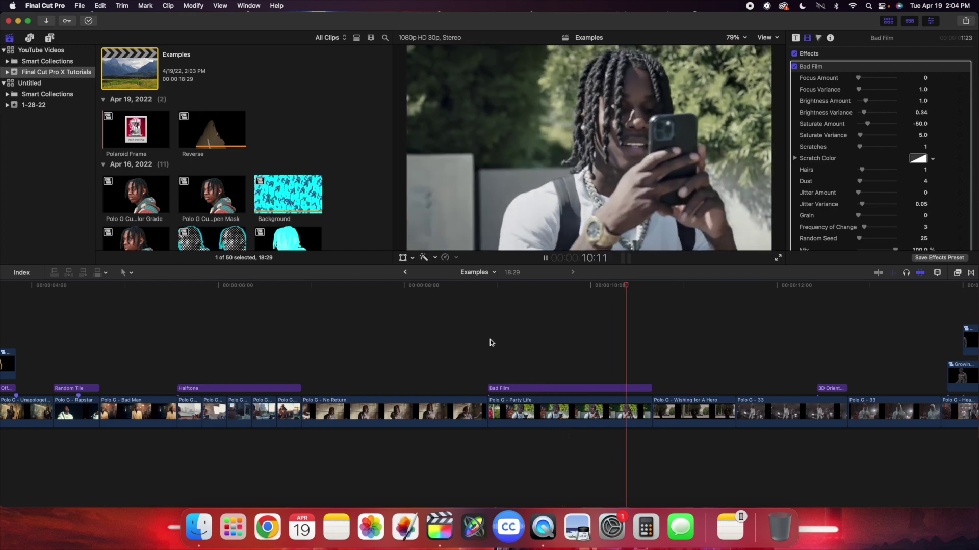
Add the CRT TV generator from My Generators above the Wishing for a Hero clip and trim its end to that clip's end
key(space)
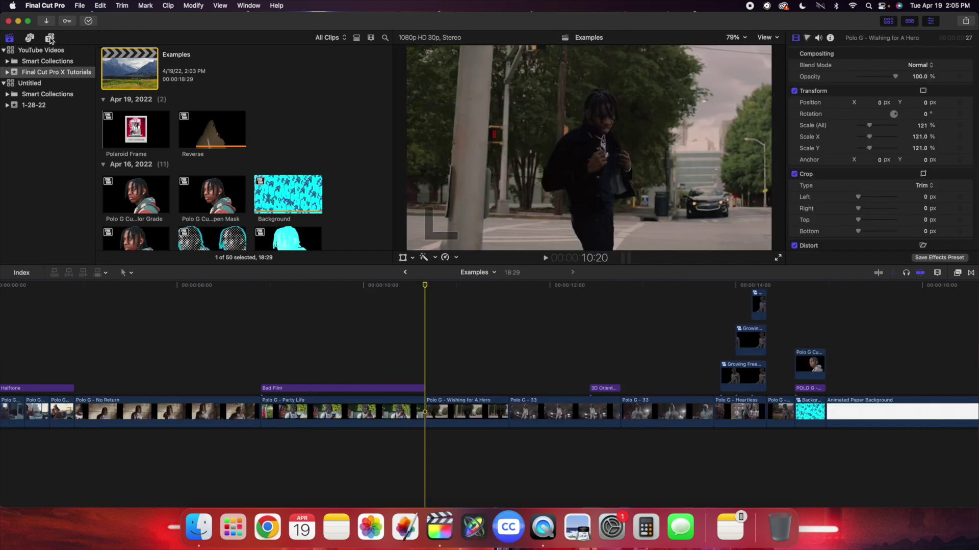
click(50, 38)
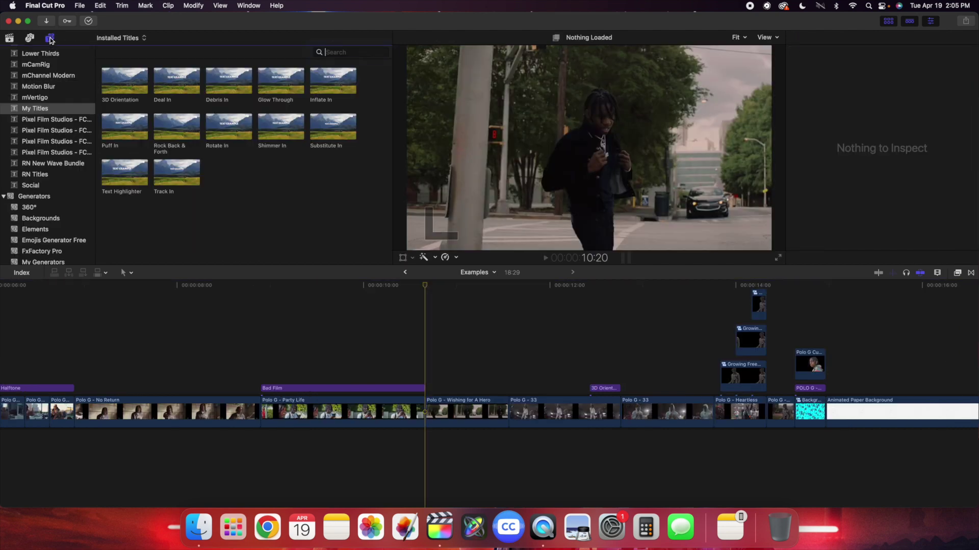
scroll(33, 168, down, 5)
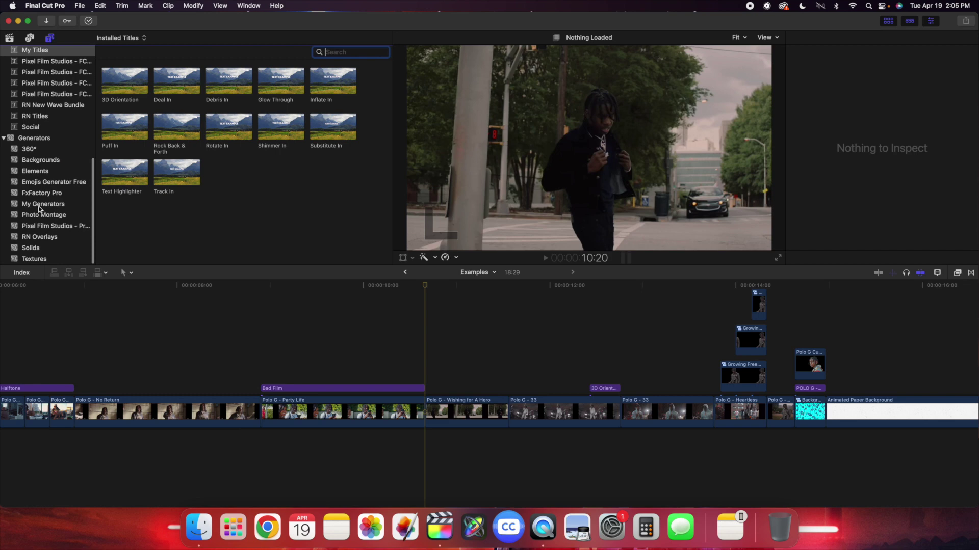
click(39, 206)
drag(278, 91, 478, 343)
click(512, 288)
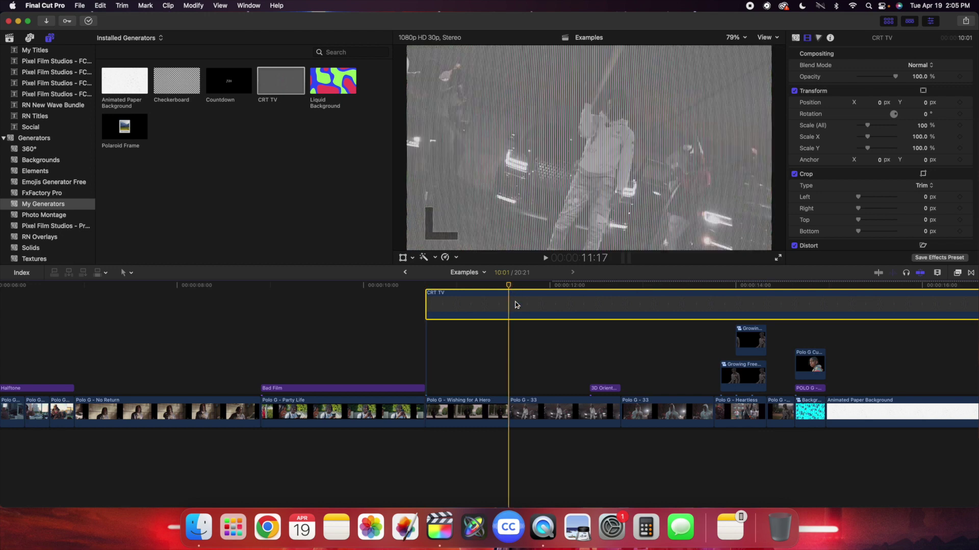
key(alt+])
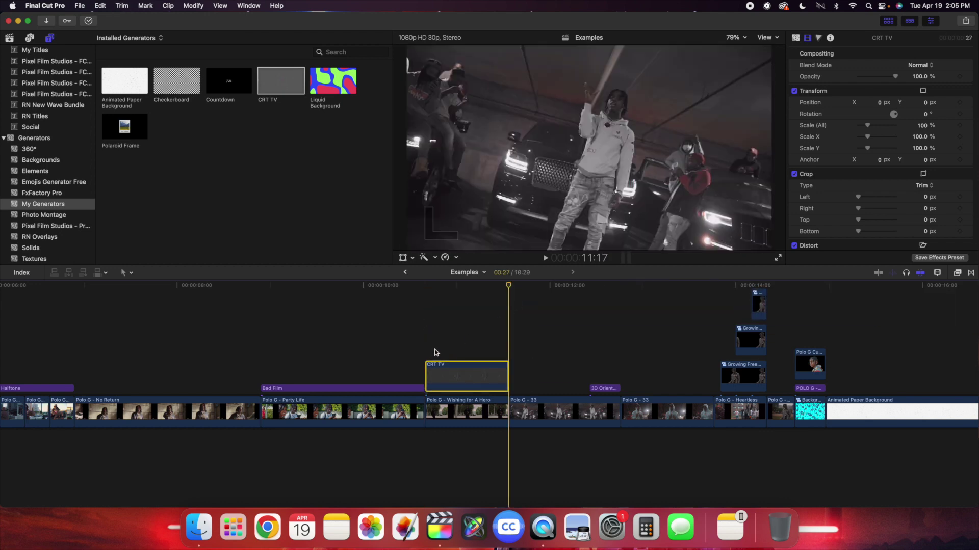
Play back the CRT TV generator from near its start and set its blend mode to Soft Light
click(437, 351)
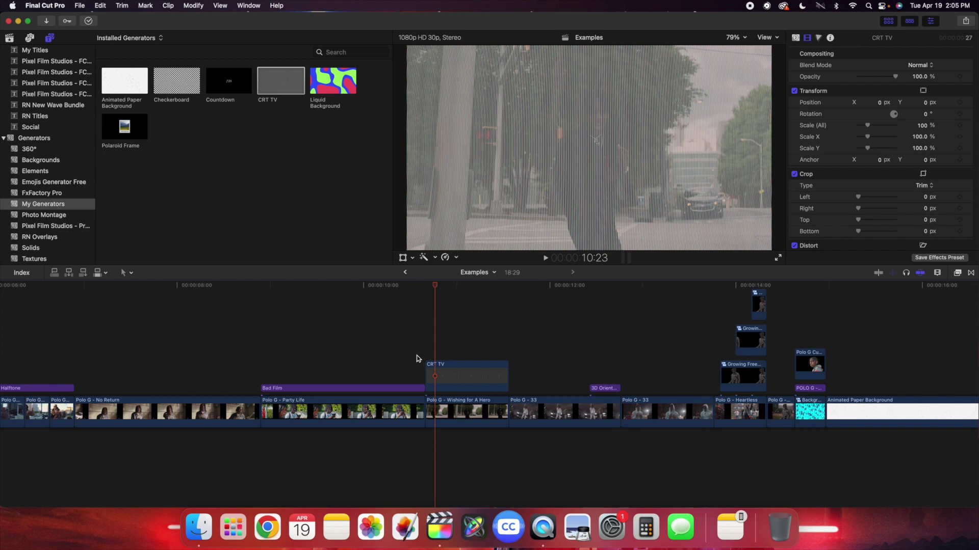
key(space)
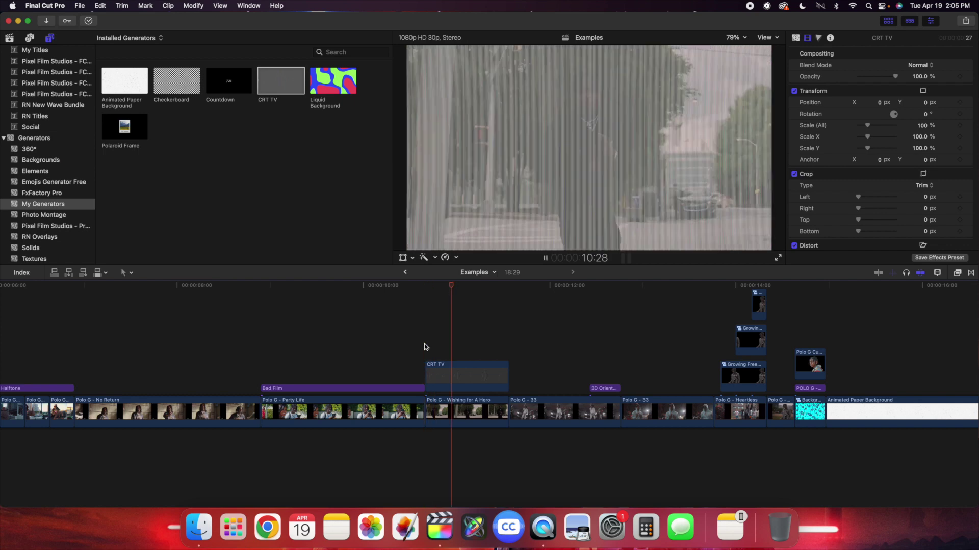
click(443, 377)
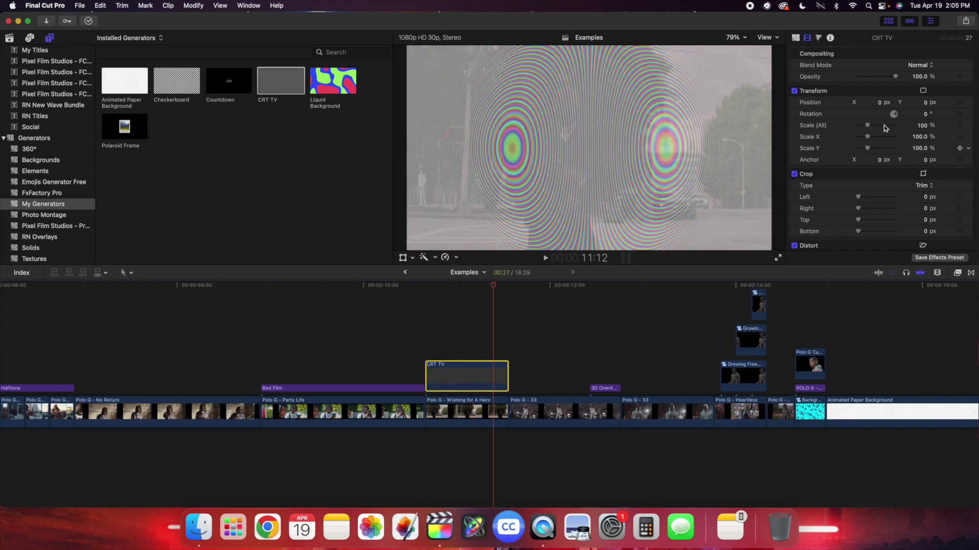
click(920, 65)
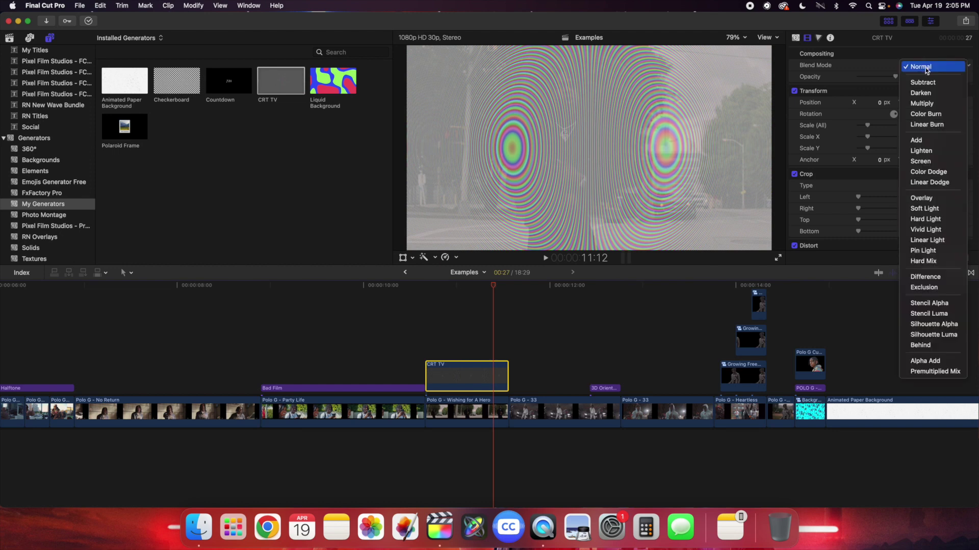
click(925, 209)
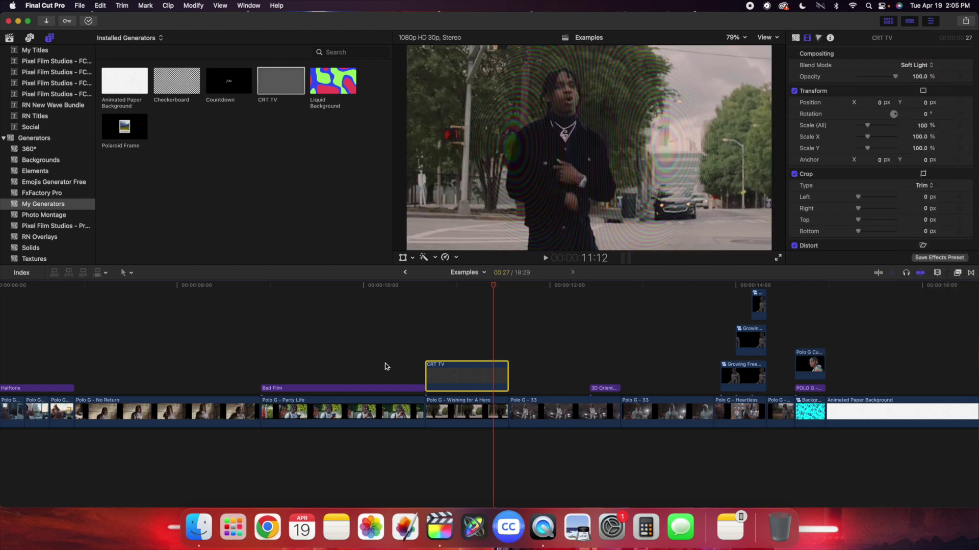
Play back the Wishing for a Hero clip to review the Soft Light CRT TV overlay
click(428, 351)
key(space)
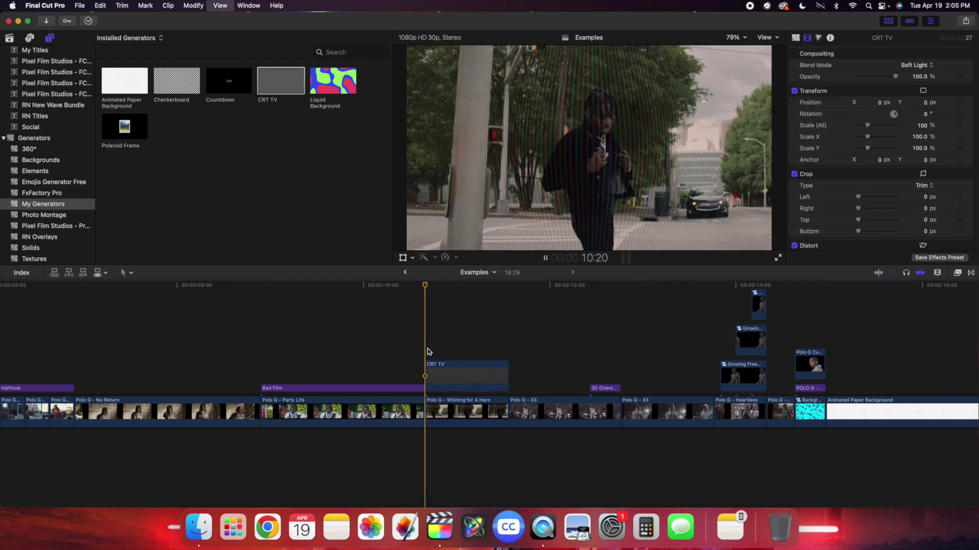
key(shift+slash)
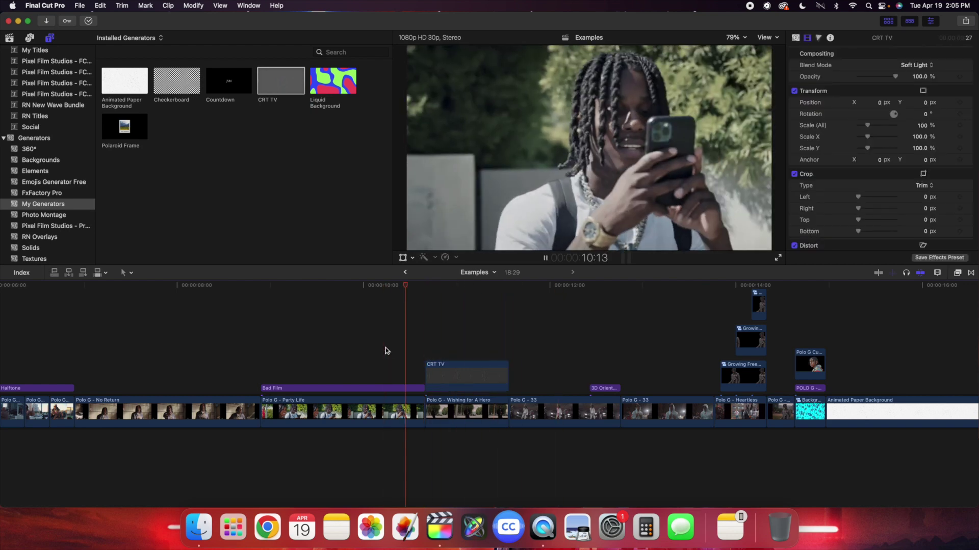
key(space)
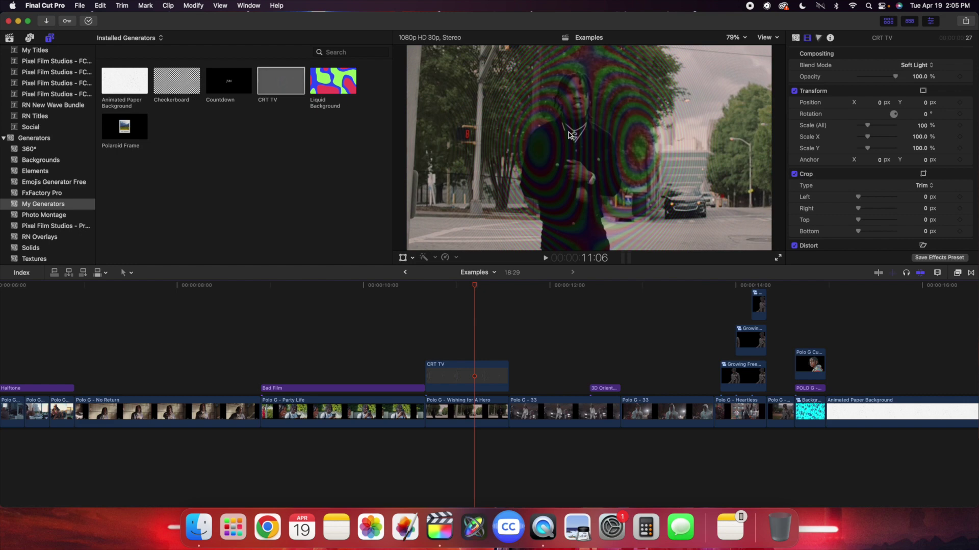
click(429, 352)
key(space)
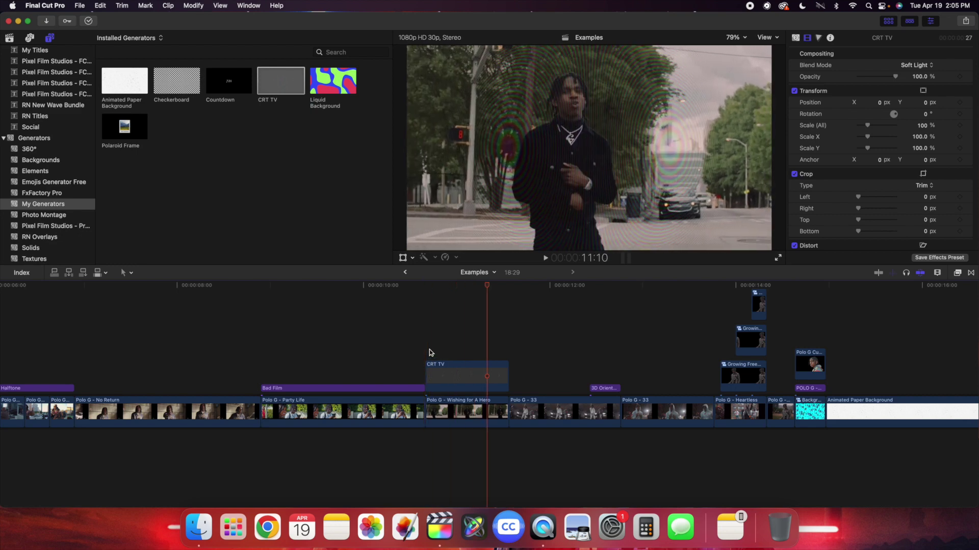
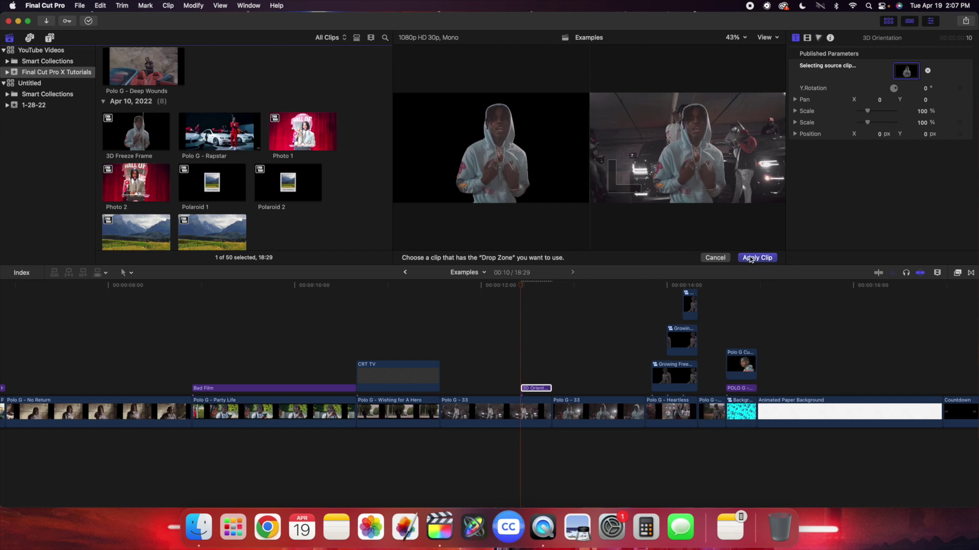
Apply the 3D Freeze Frame clip to the drop zone of the 3D Orientation title
click(750, 257)
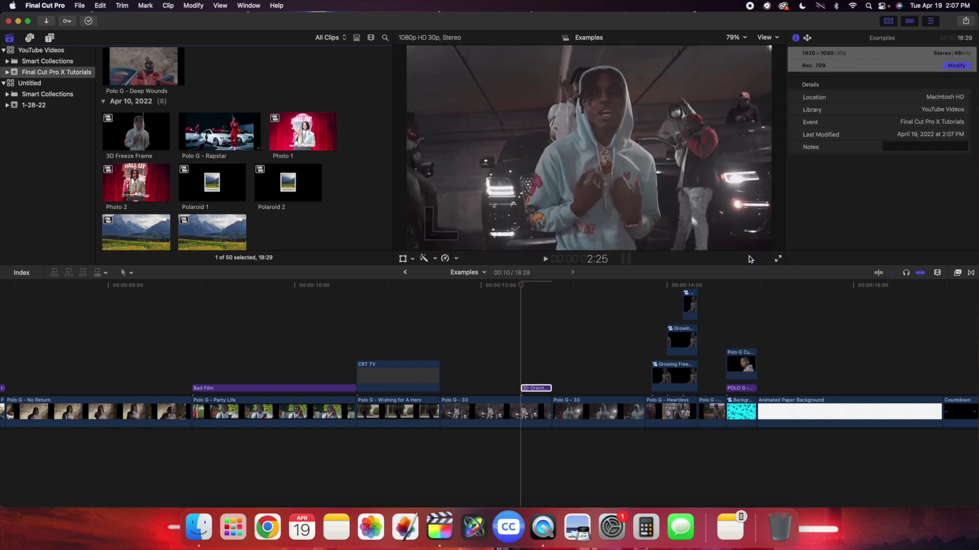
click(522, 333)
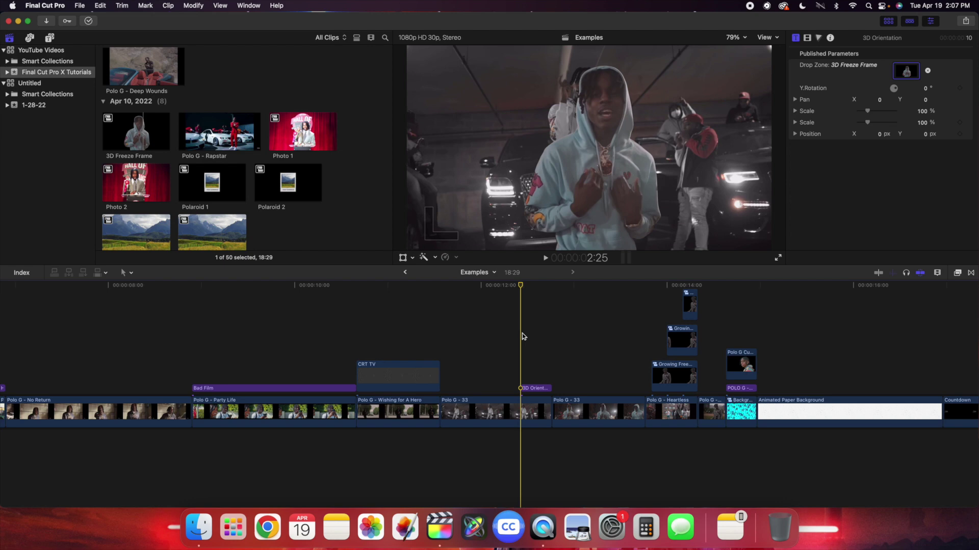
Play the first 33 clip from its start through the 3D Orientation title to view the freeze frame
click(438, 339)
key(space)
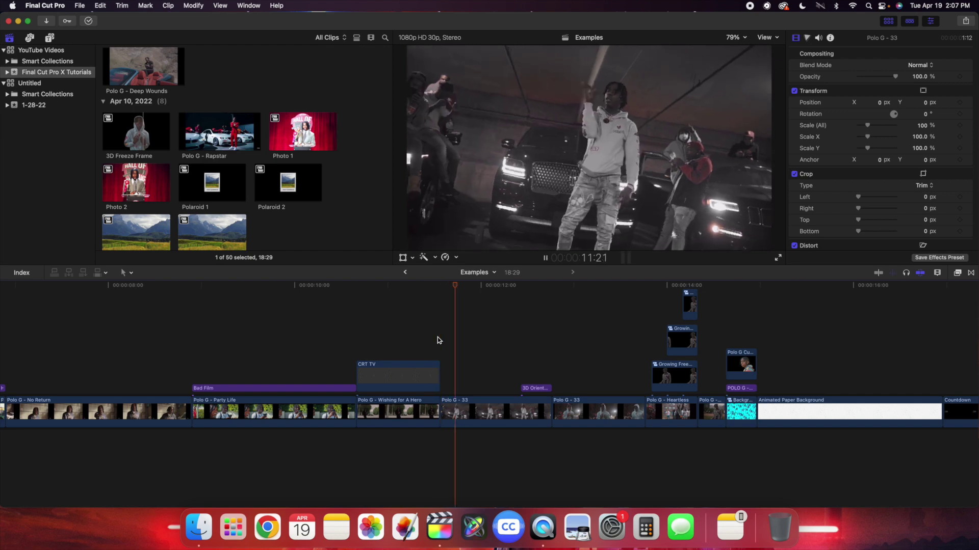
key(space)
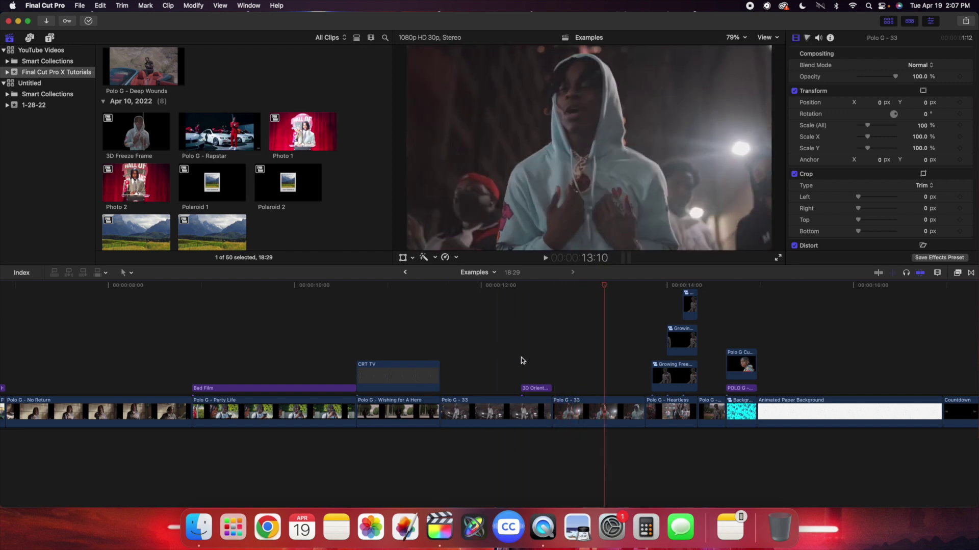
Set the 3D Orientation title's Y Rotation to 90° at its start and add a keyframe there
click(521, 360)
click(538, 389)
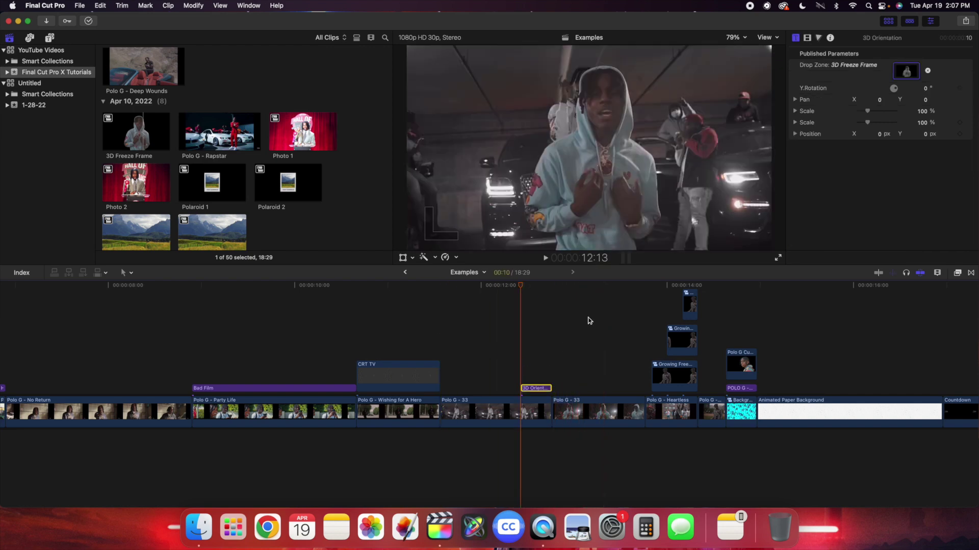
click(926, 89)
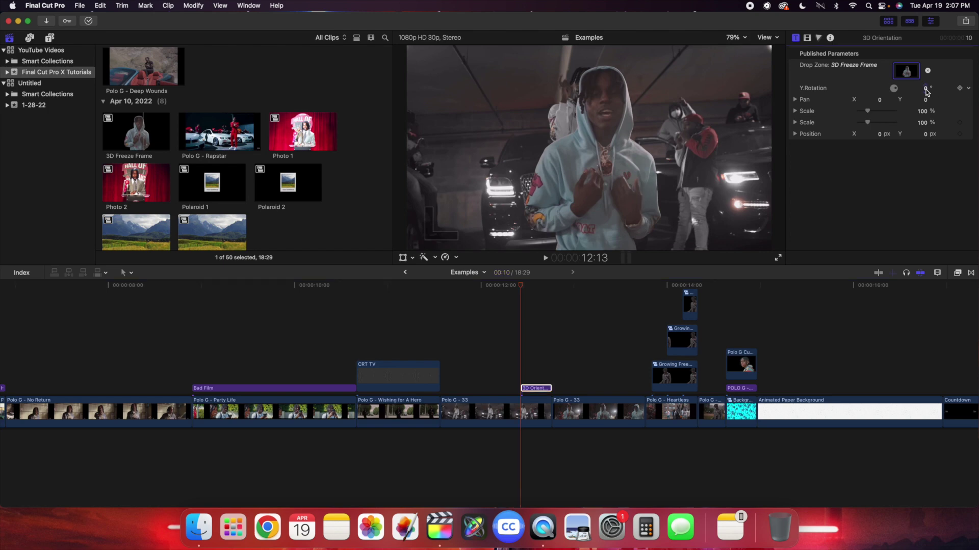
text(90)
key(Return)
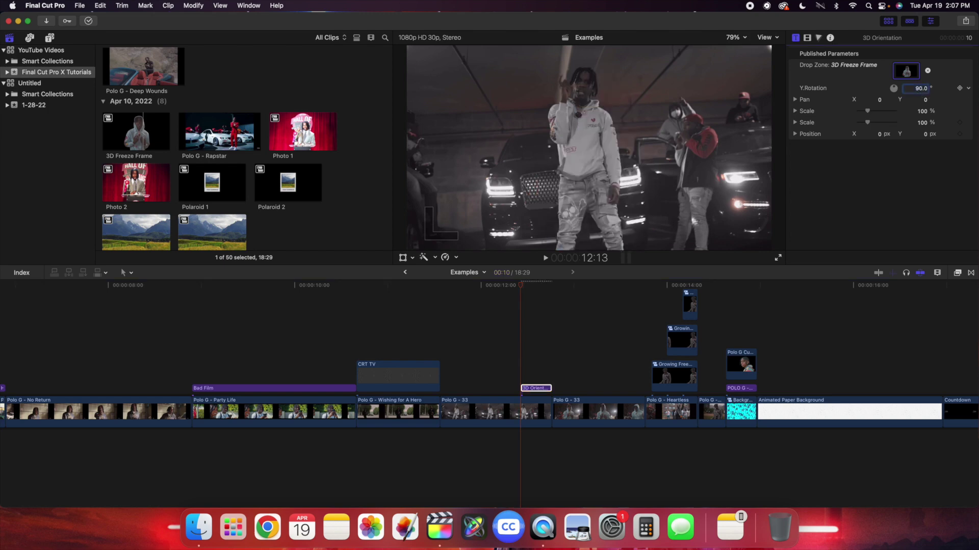
click(539, 389)
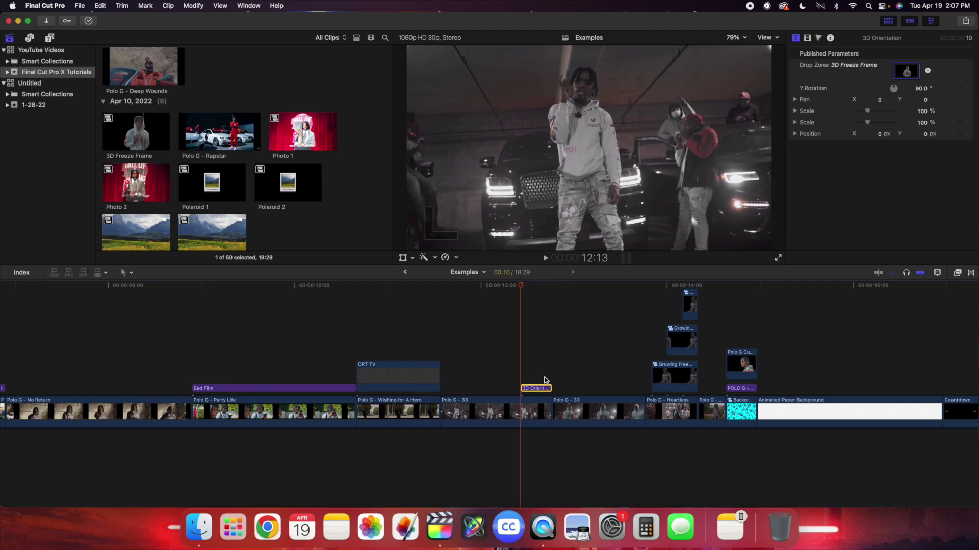
click(960, 89)
Set the 3D Orientation title's Y Rotation to 0° at its end with a keyframe
click(549, 364)
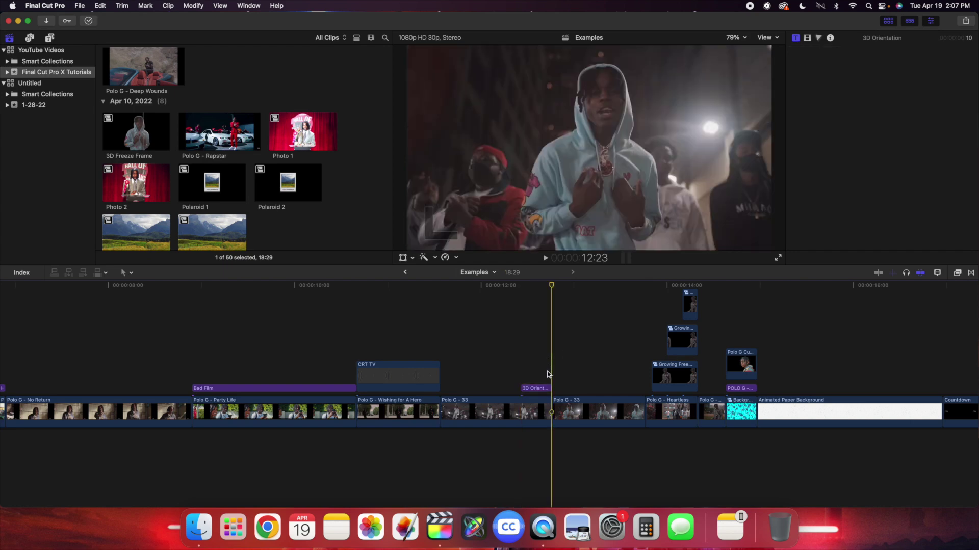
click(541, 388)
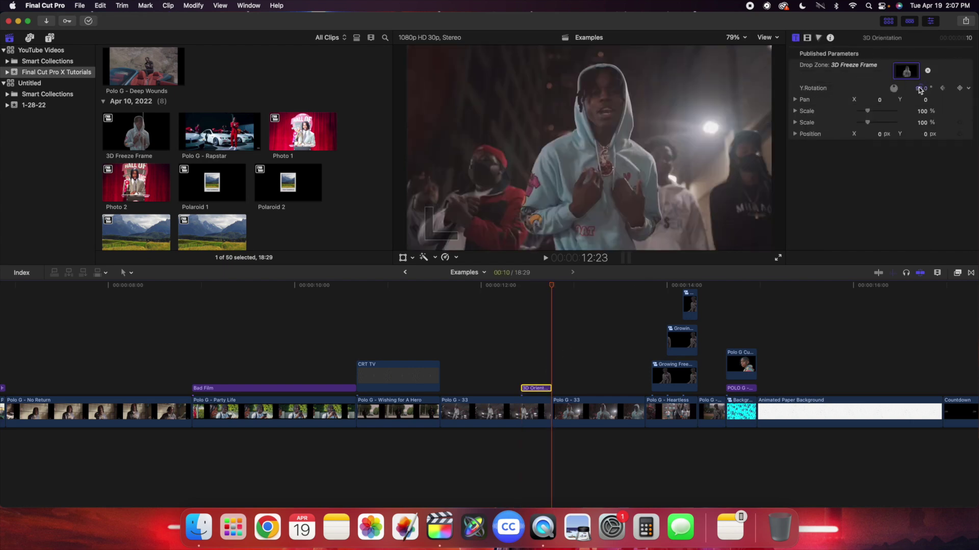
click(920, 89)
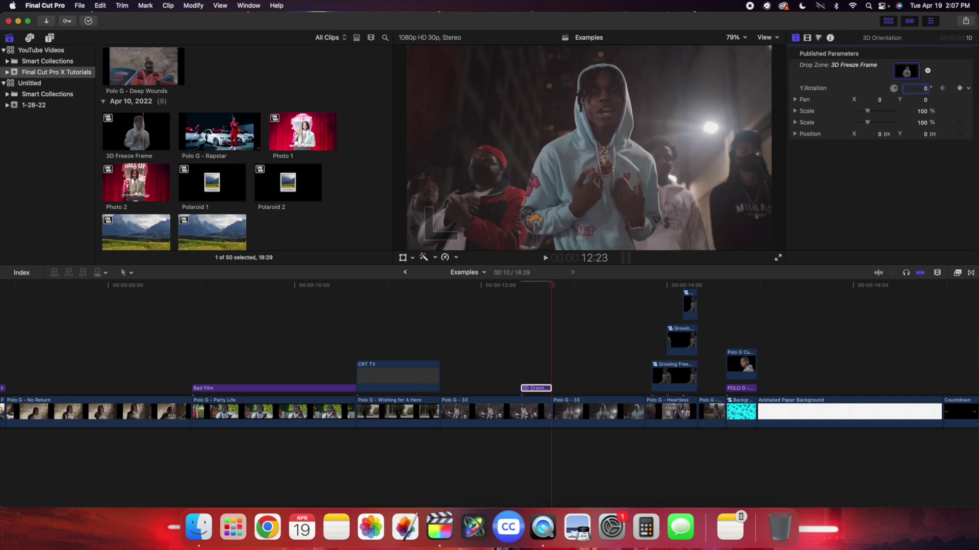
click(959, 88)
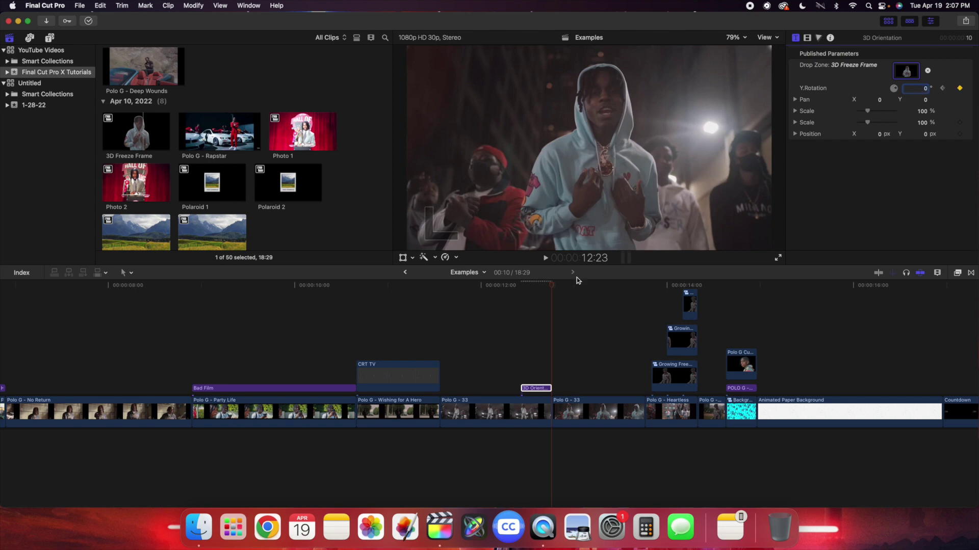
Play back the first 33 clip to review the freeze frame's rotation animation
click(520, 320)
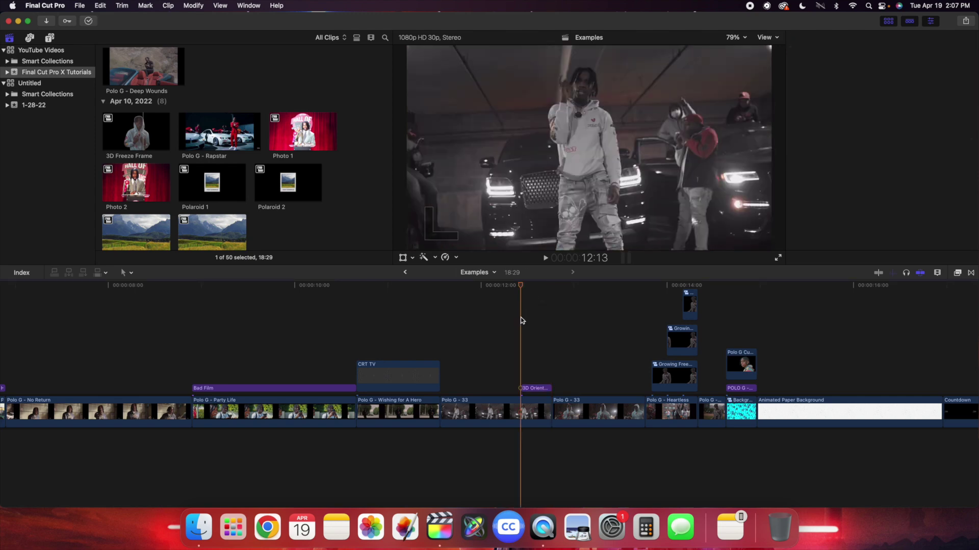
key(space)
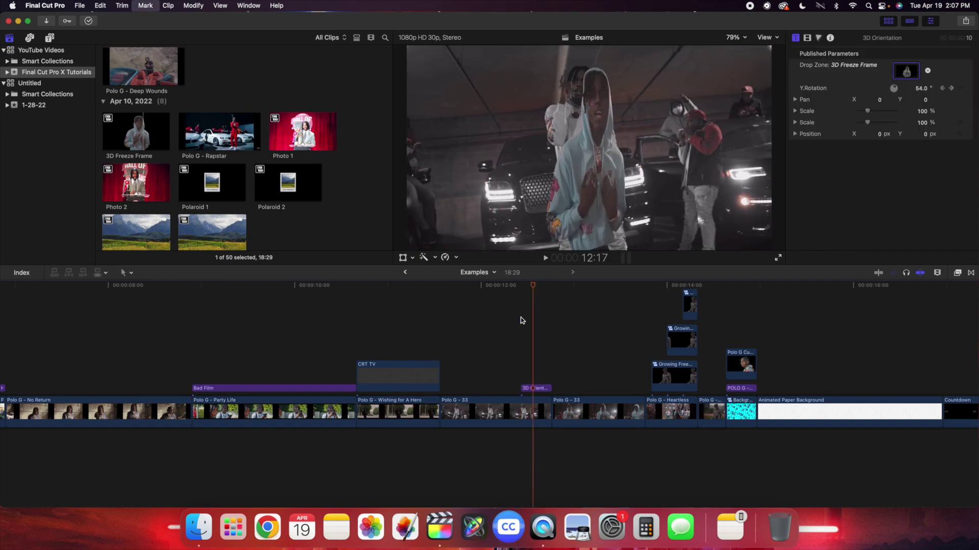
click(446, 336)
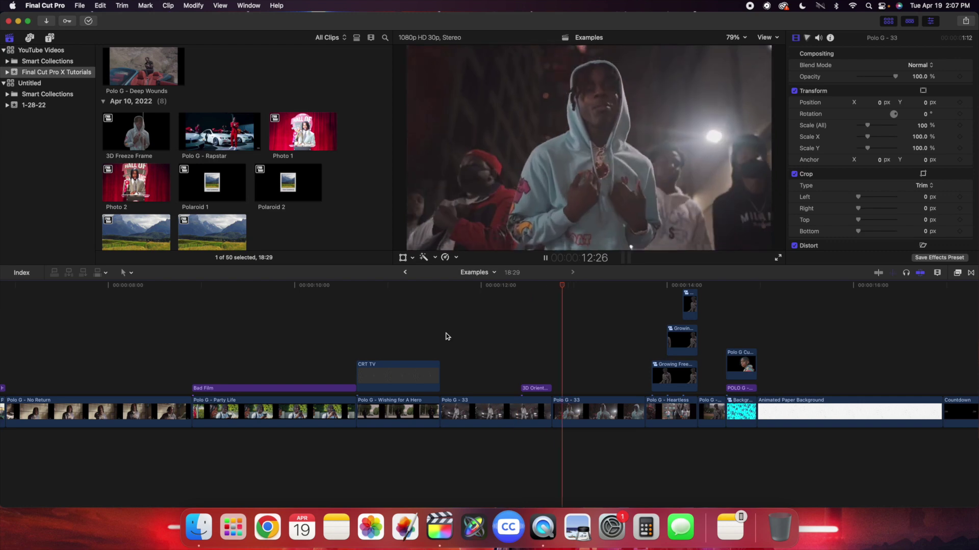
click(447, 336)
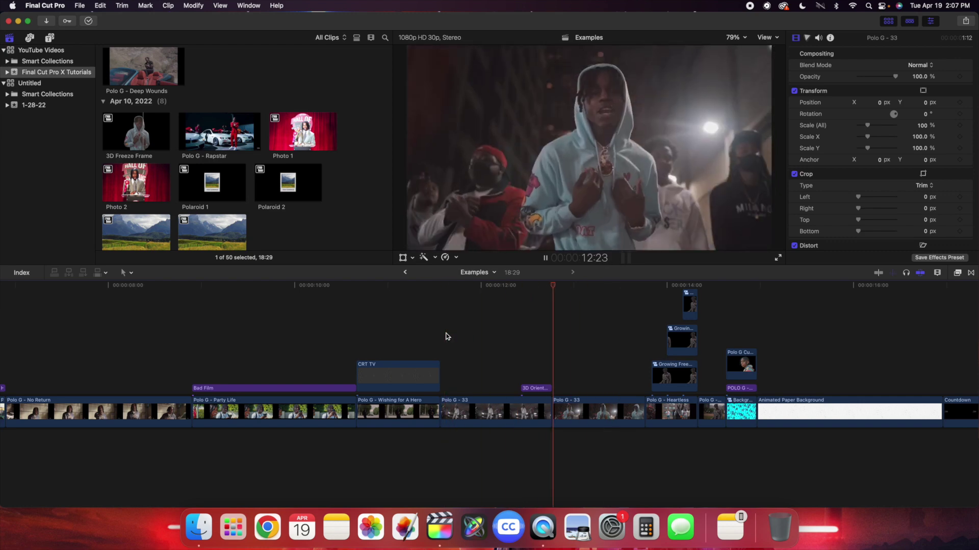
key(space)
Apply the Outer Glow effect from My Effects to the topmost Growing Freeze Frame clip above the Heartless clip
key(Down)
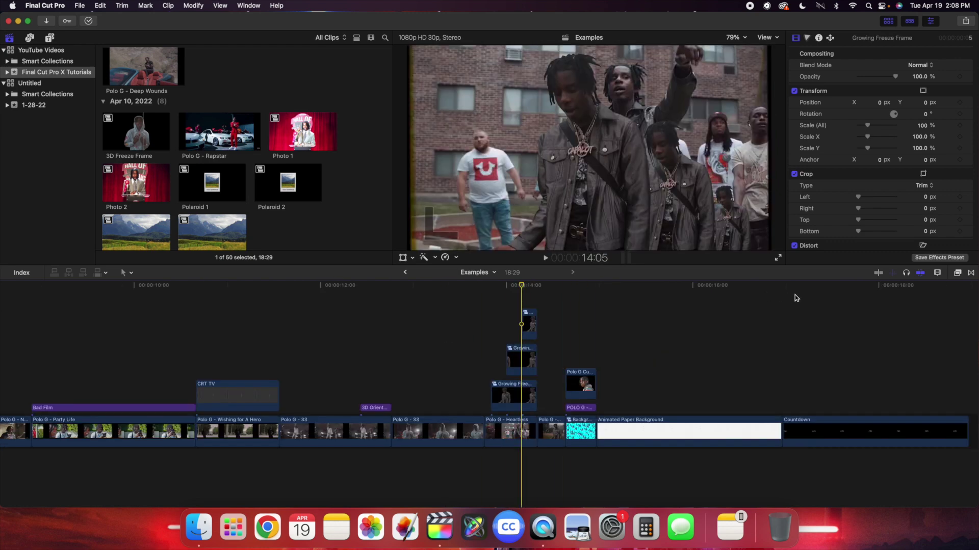
click(957, 273)
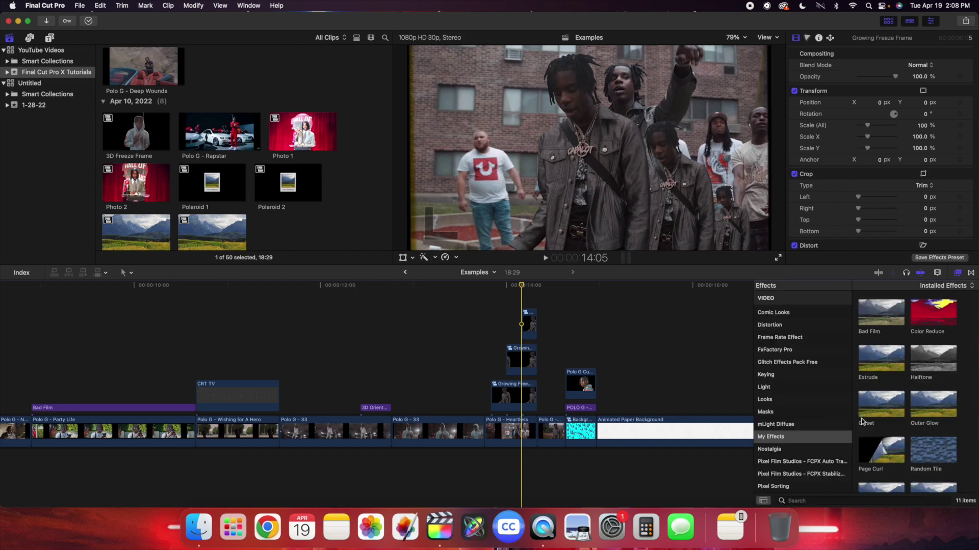
drag(928, 403, 528, 325)
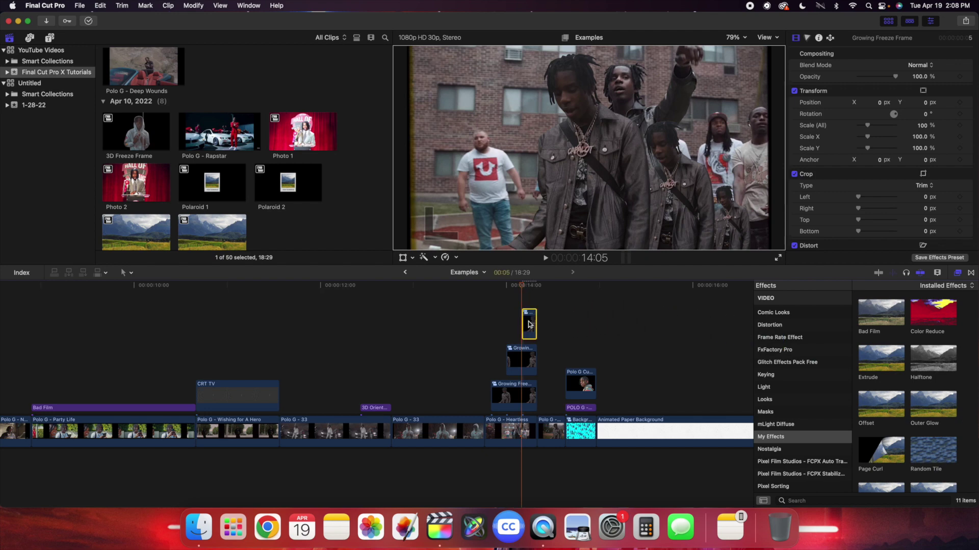
click(957, 273)
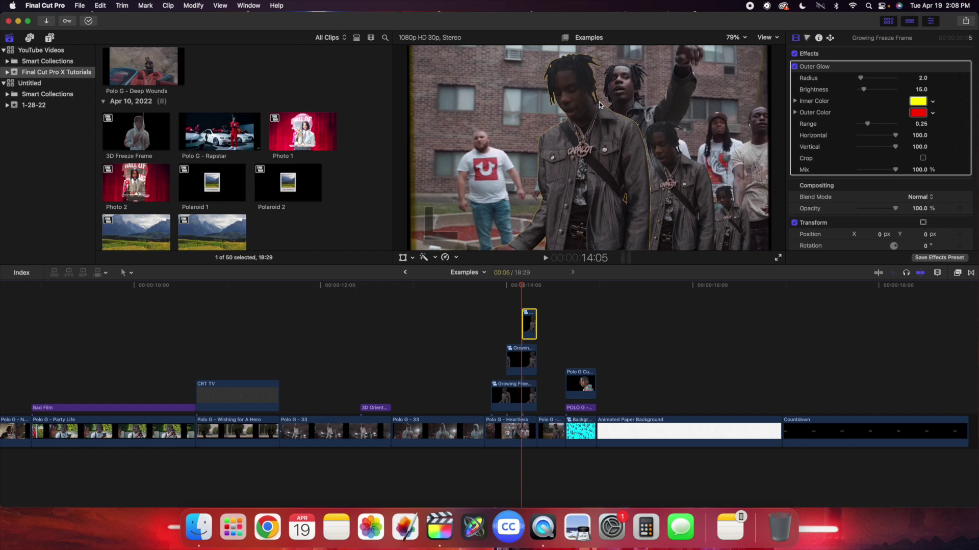
Set the Outer Glow radius to 14 on the topmost Growing Freeze Frame clip and play back the growing freeze frame section
drag(861, 80, 878, 82)
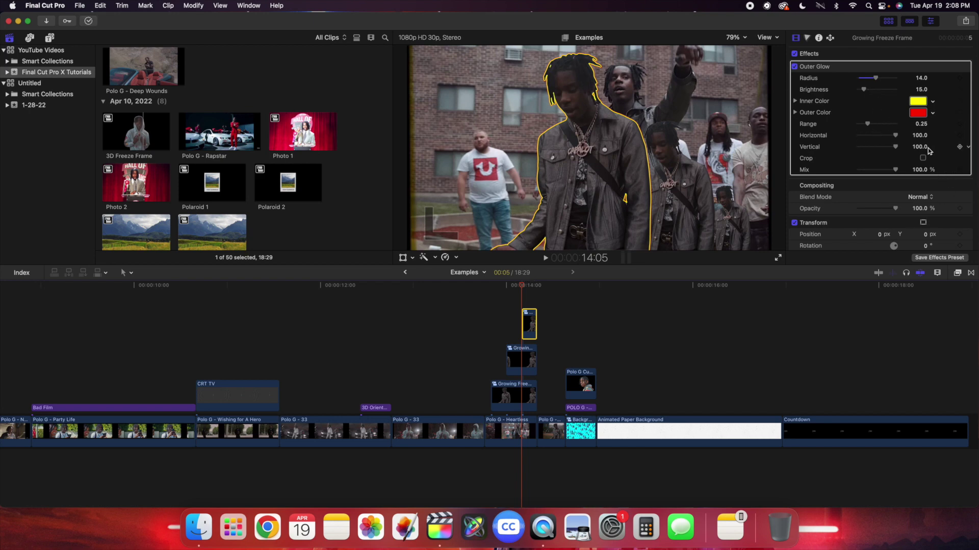
click(479, 386)
key(super+4)
click(437, 393)
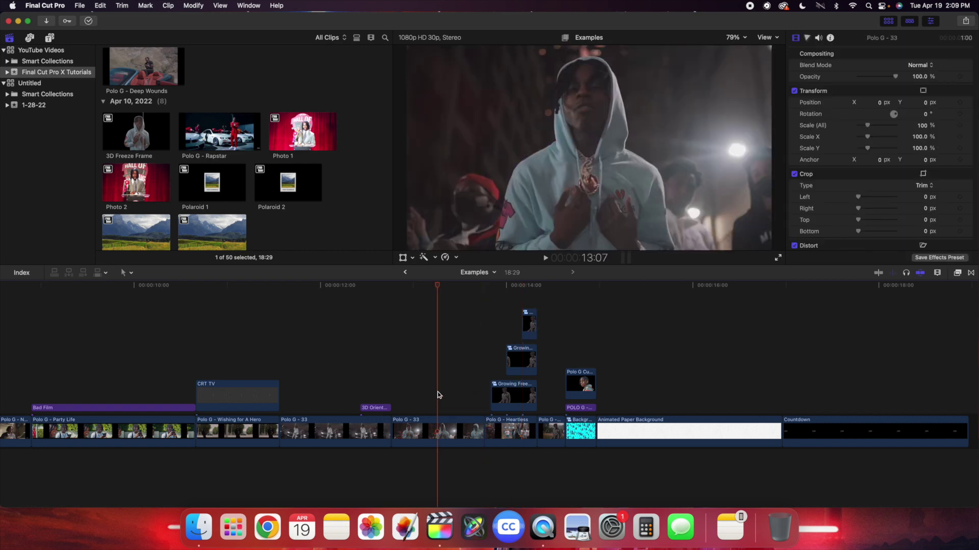
key(space)
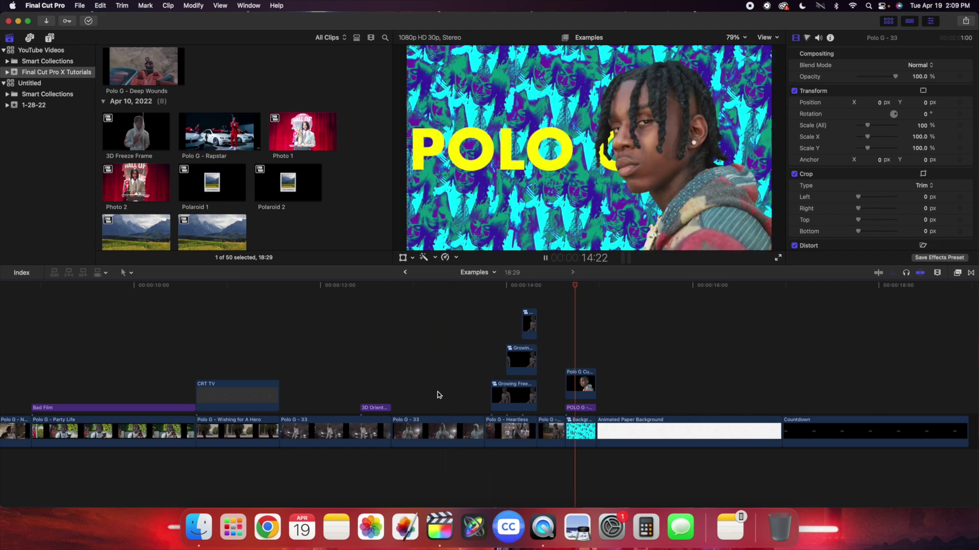
key(space)
key(space)
key(space)
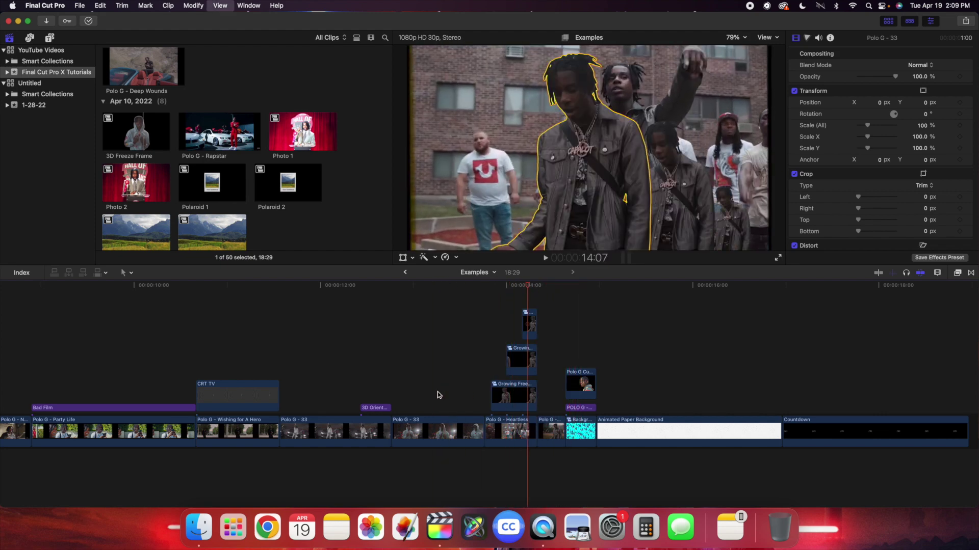
click(621, 132)
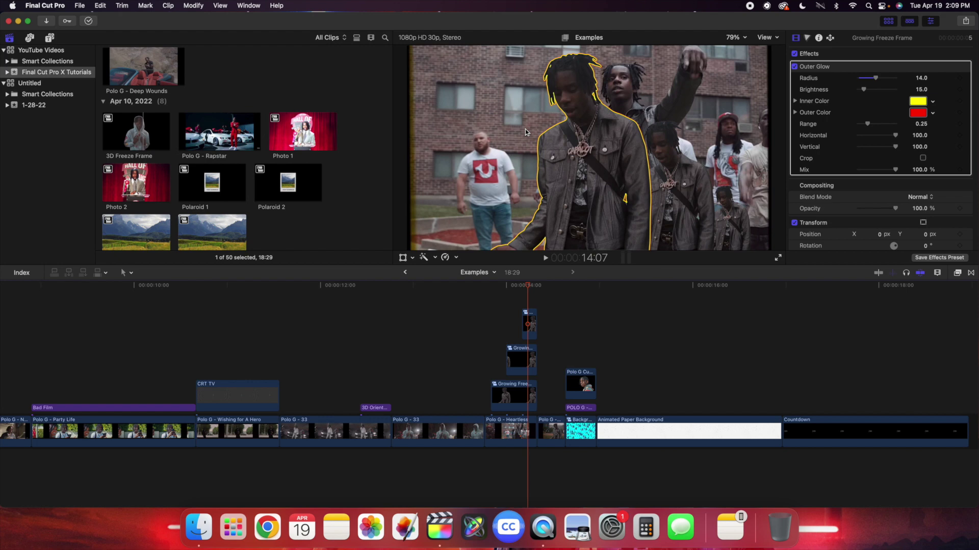
Apply the Unsharp Mask effect from My Effects to the Polo G Cutout clip
click(577, 383)
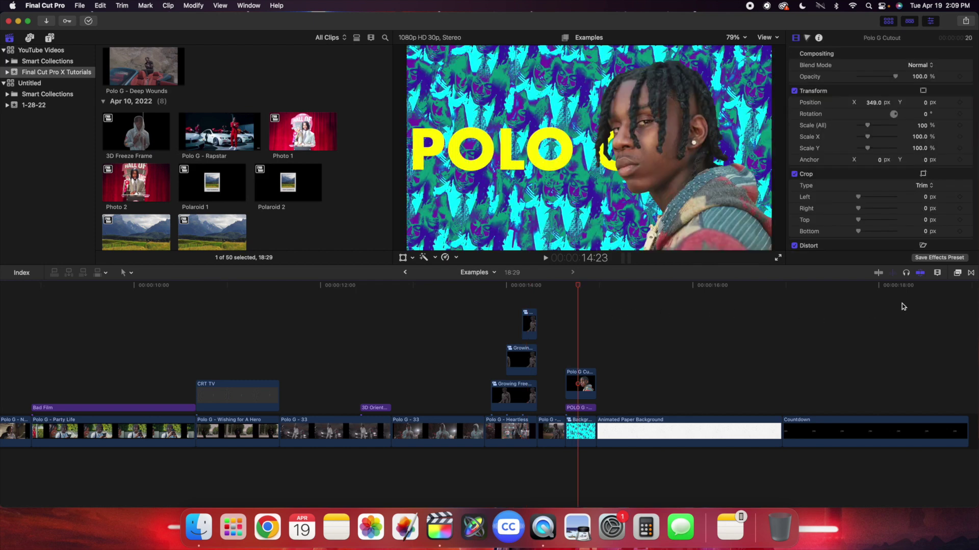
click(957, 273)
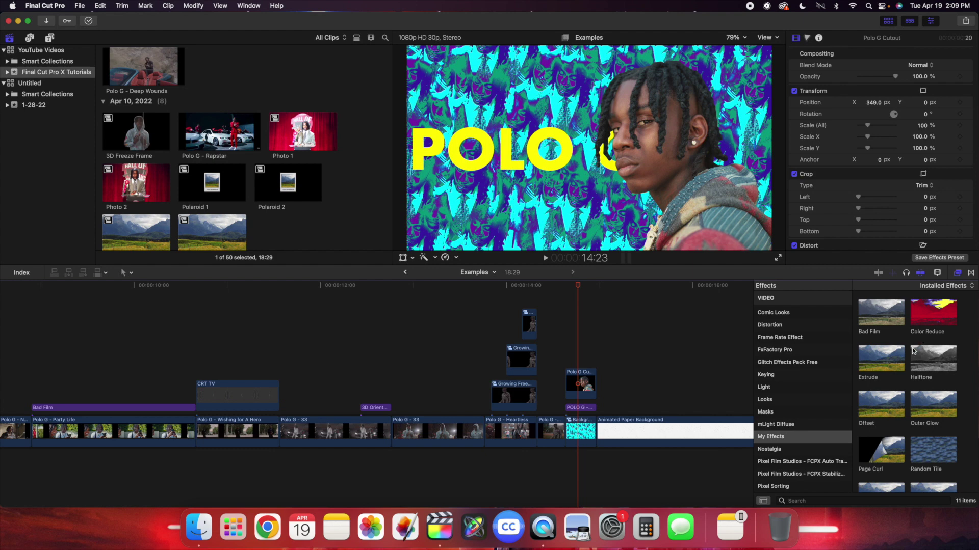
scroll(919, 418, down, 3)
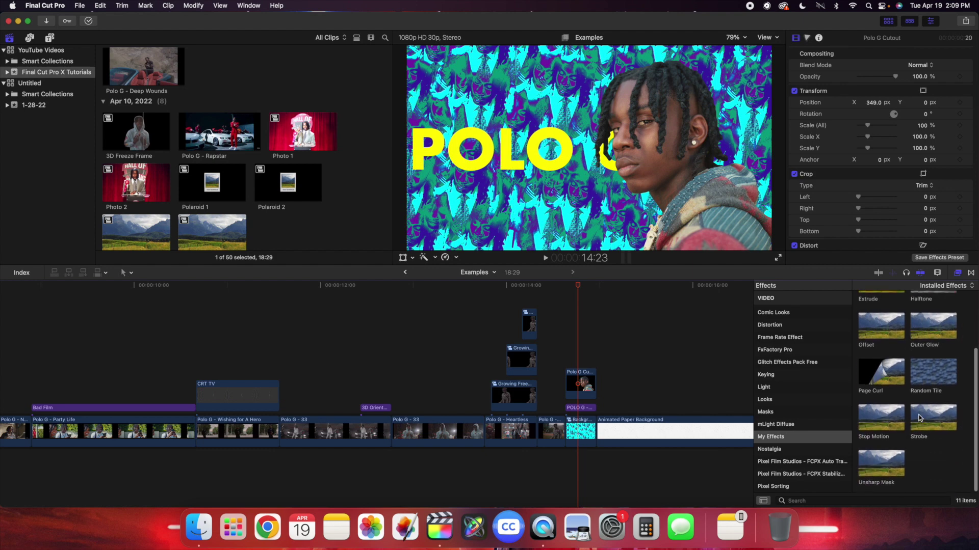
drag(874, 470, 573, 379)
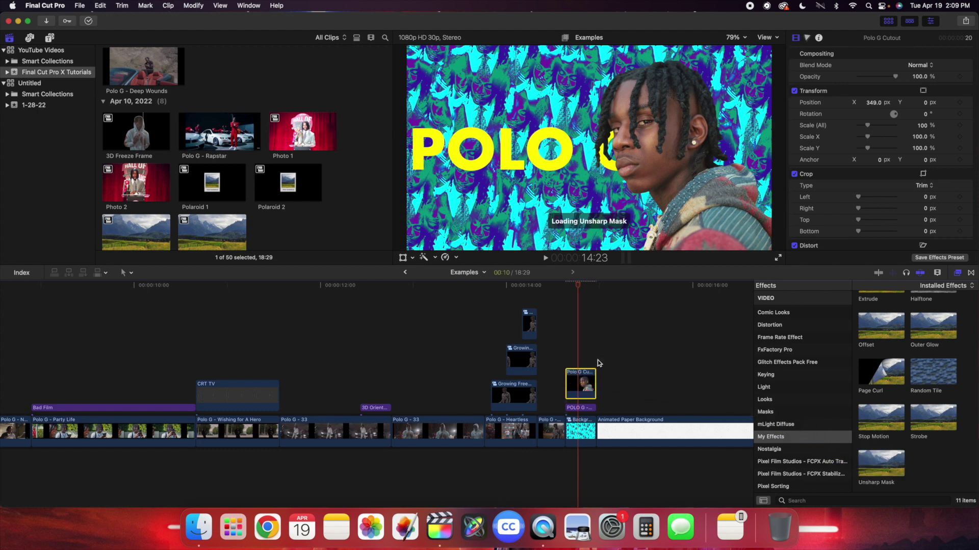
click(958, 274)
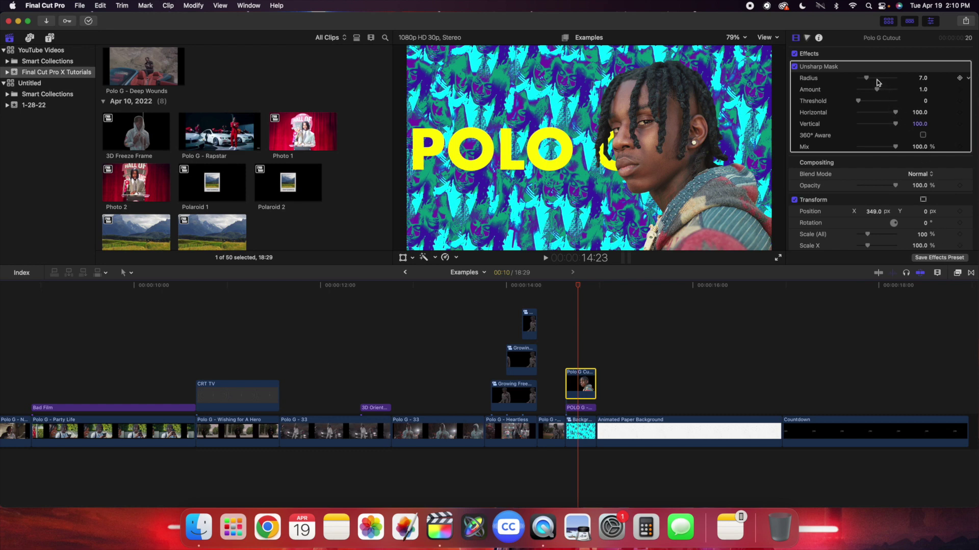
Set the cutout's Unsharp Mask radius to 30 and amount to 1.87, and toggle the effect off and on to compare
drag(866, 79, 893, 91)
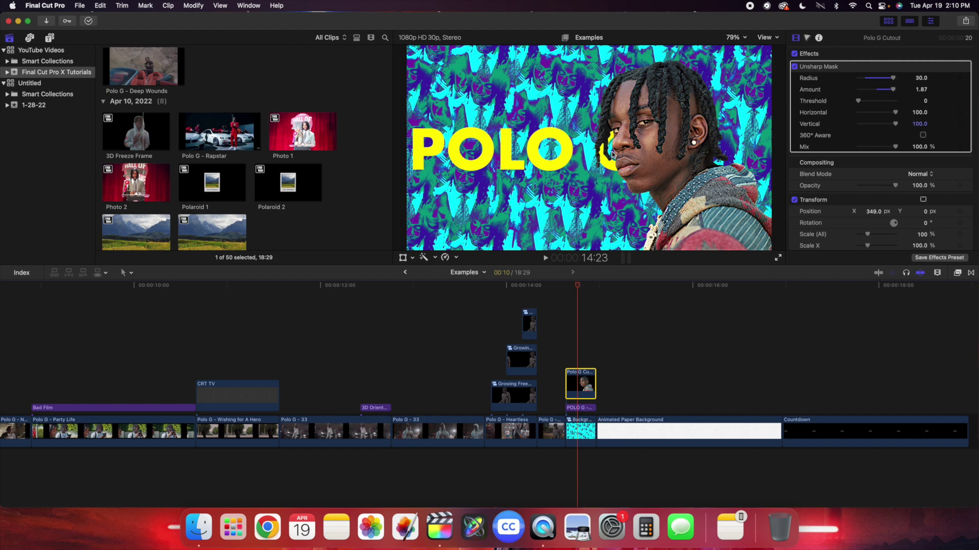
click(796, 67)
click(794, 67)
Apply the Extrude effect from My Effects to the POLO G title beneath the cutout
click(957, 274)
scroll(917, 374, up, 3)
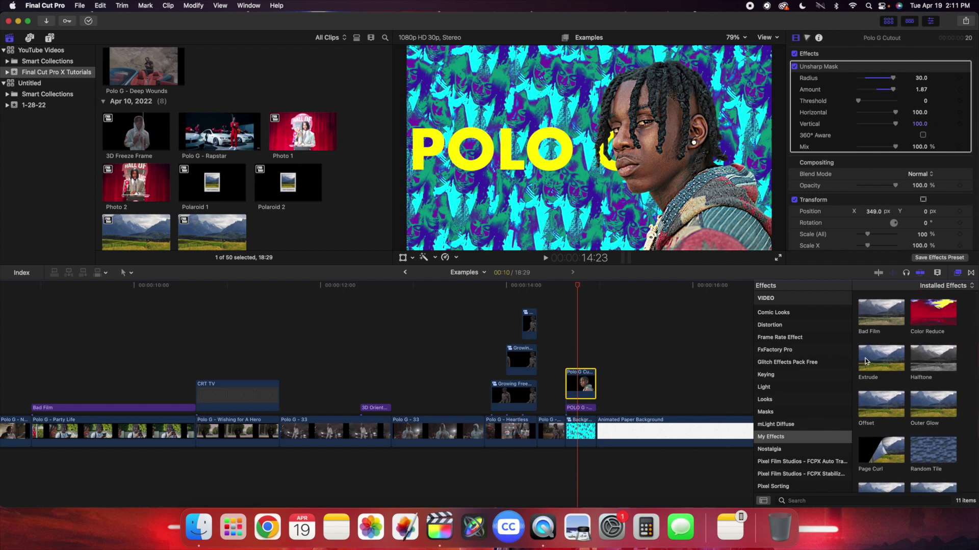
drag(865, 362, 577, 410)
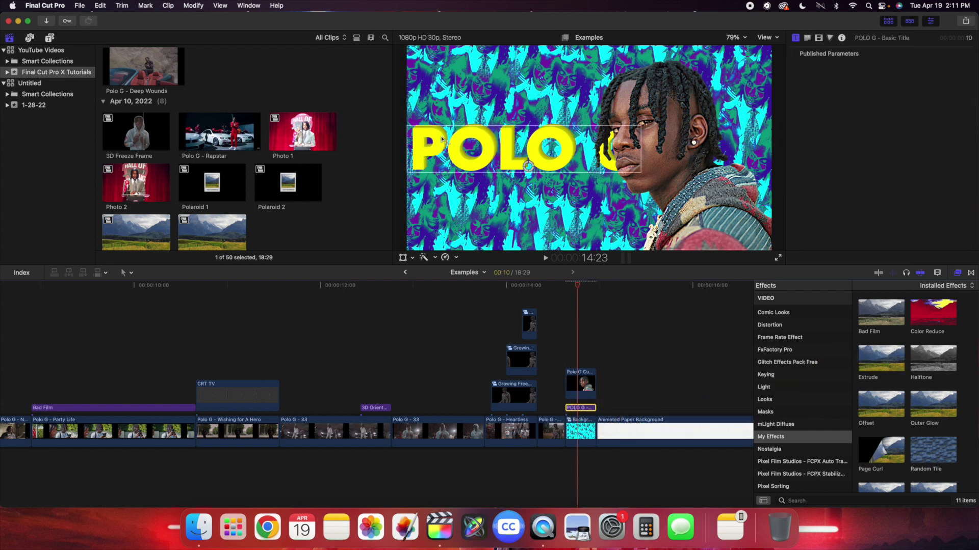
click(957, 273)
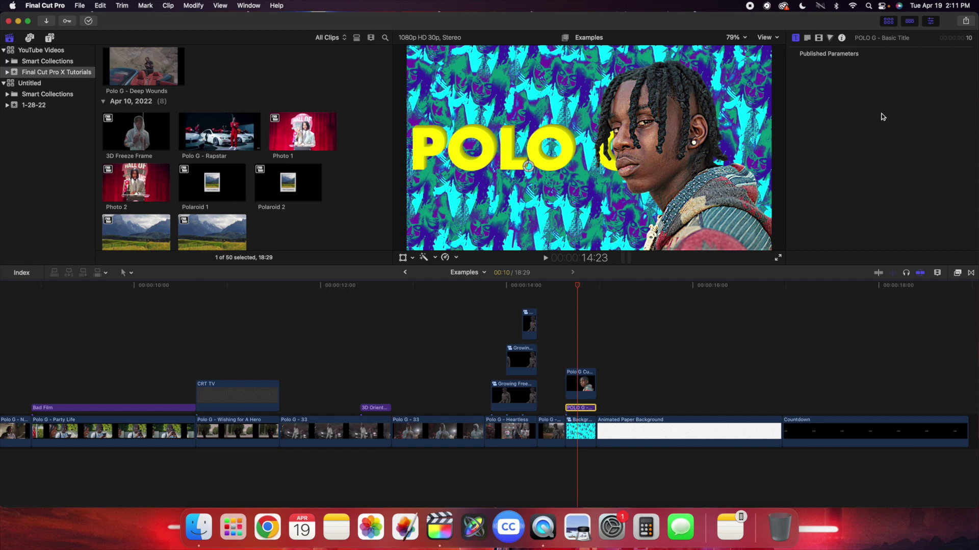
Set the POLO G title's Extrude distance to 67 and toggle the effect off and on to compare
click(818, 37)
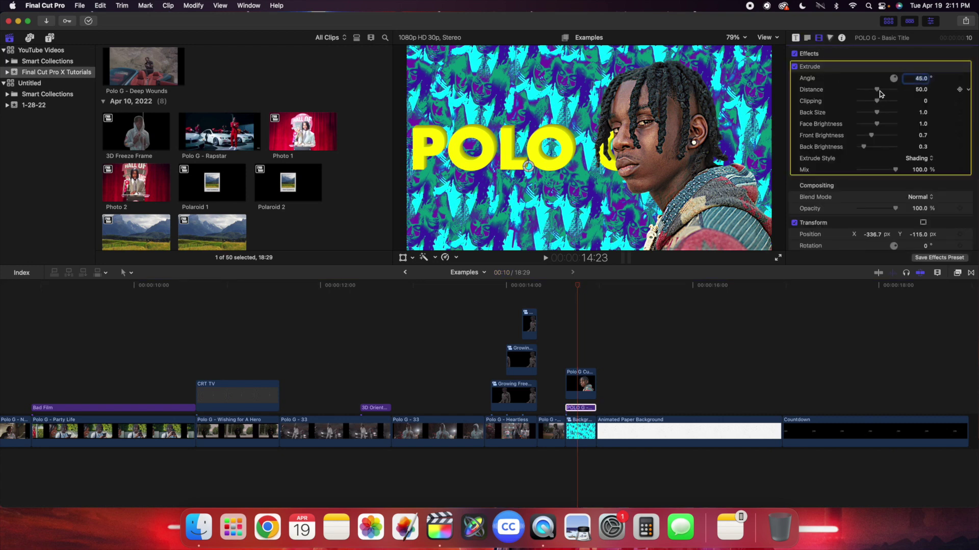
drag(880, 93, 887, 93)
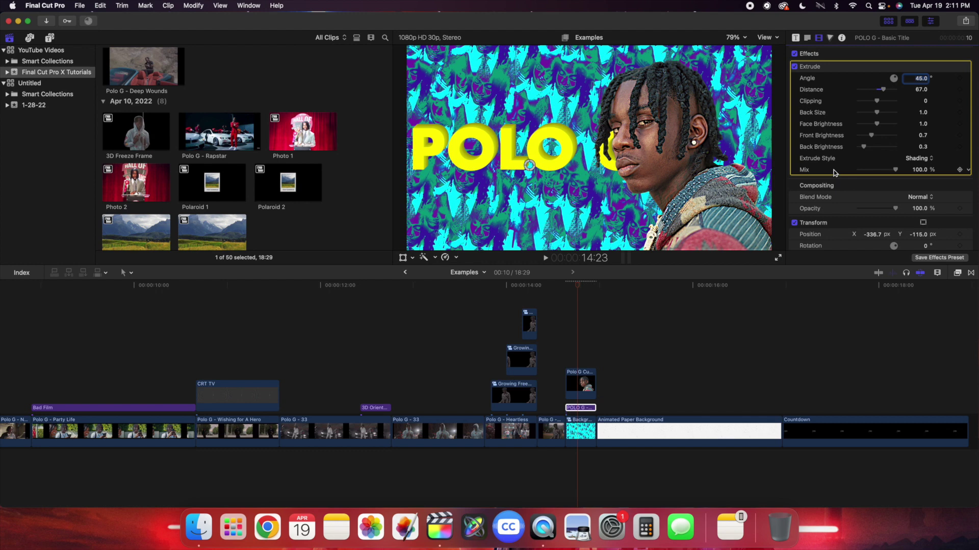
click(795, 67)
click(795, 67)
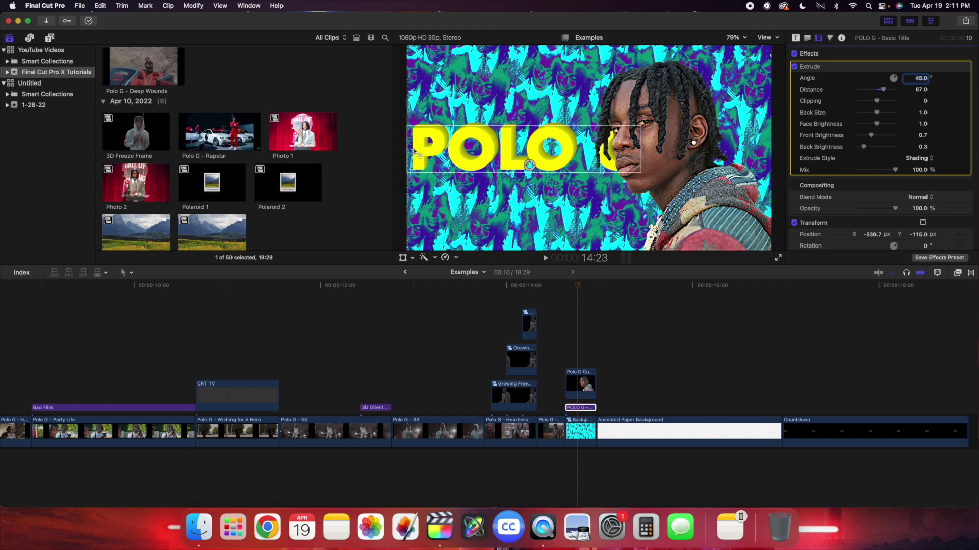
Play back the Animated Paper Background clip from its start to review its Strobe effect
scroll(487, 343, right, 3)
click(487, 343)
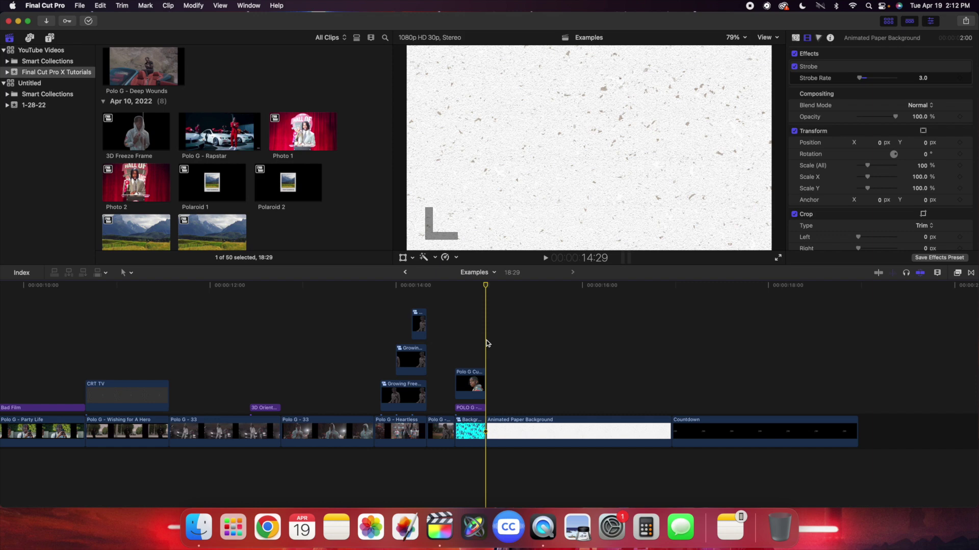
key(space)
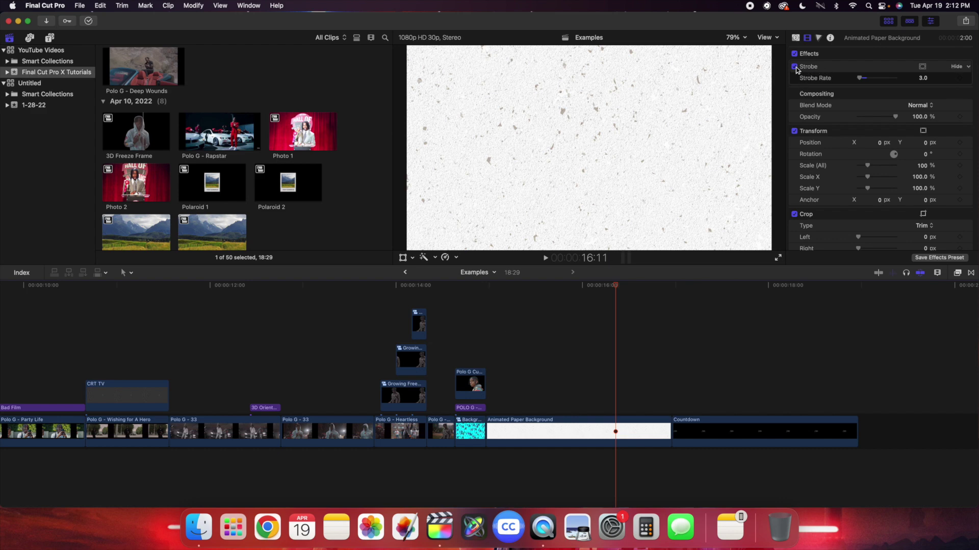
Compare the Animated Paper Background's playback with Strobe turned off and with it restored
click(795, 67)
click(490, 340)
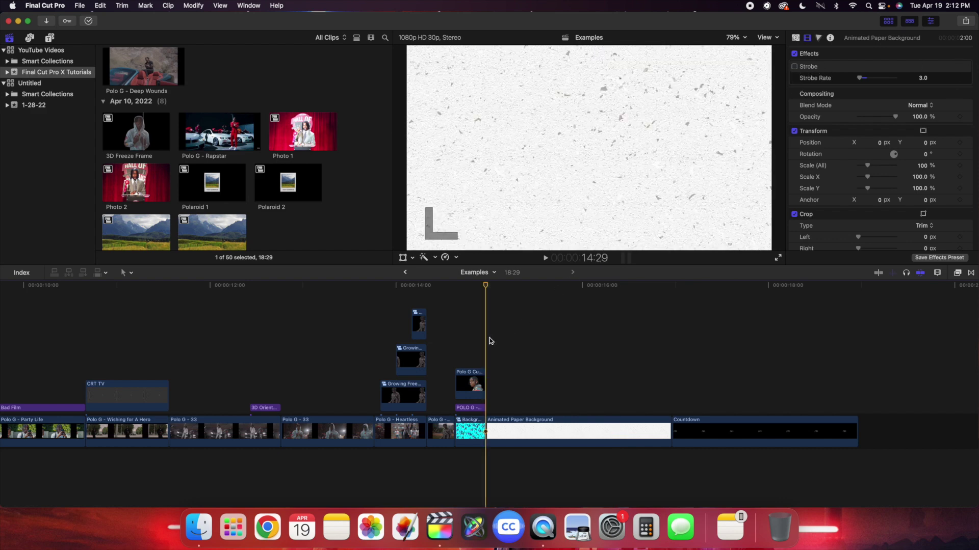
key(space)
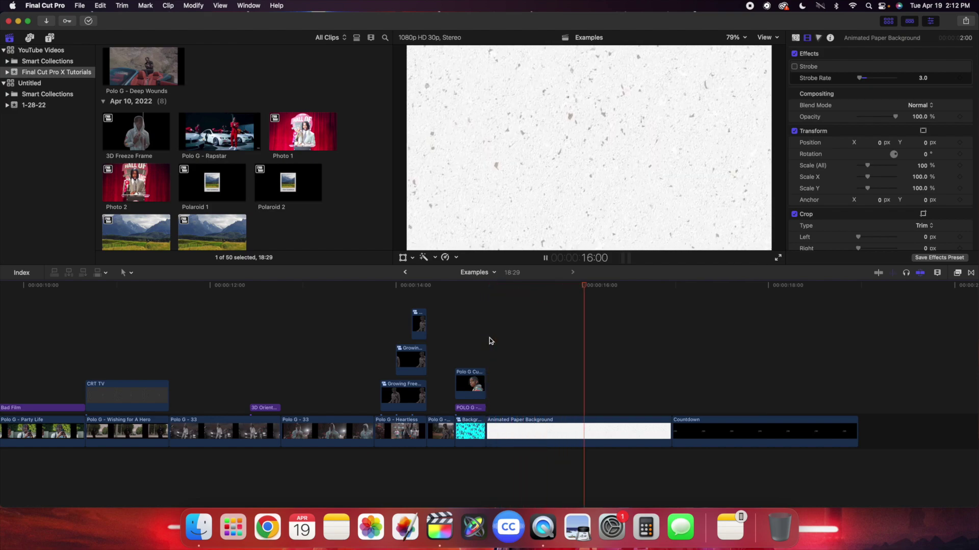
key(super+z)
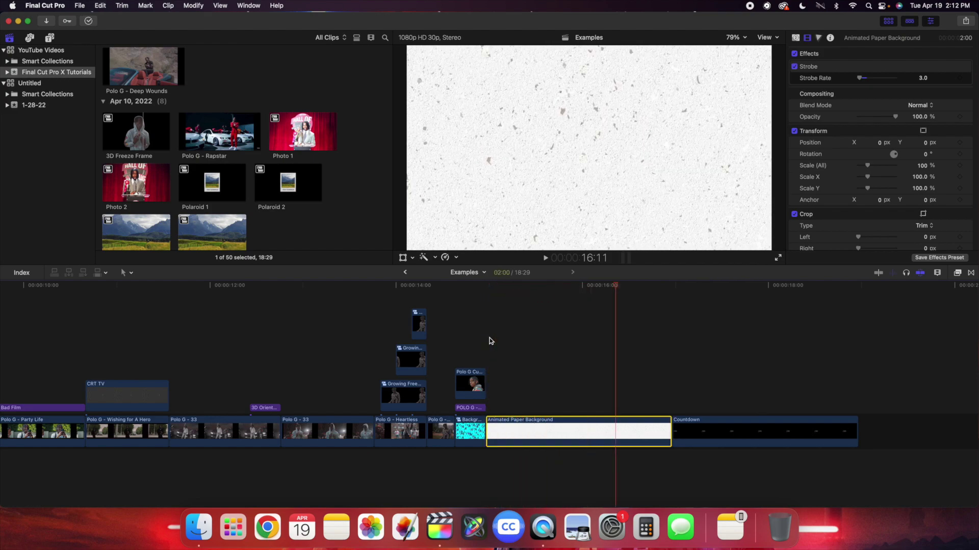
click(490, 340)
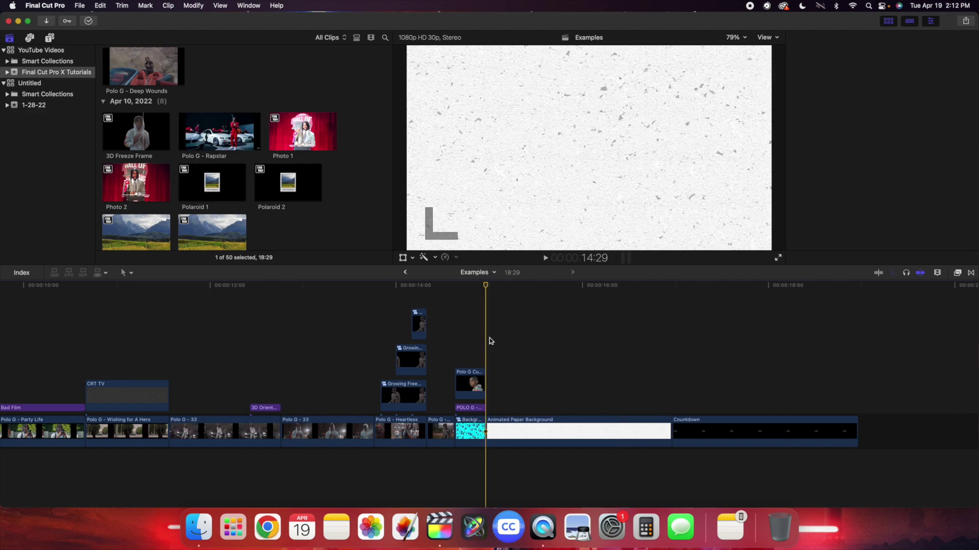
key(space)
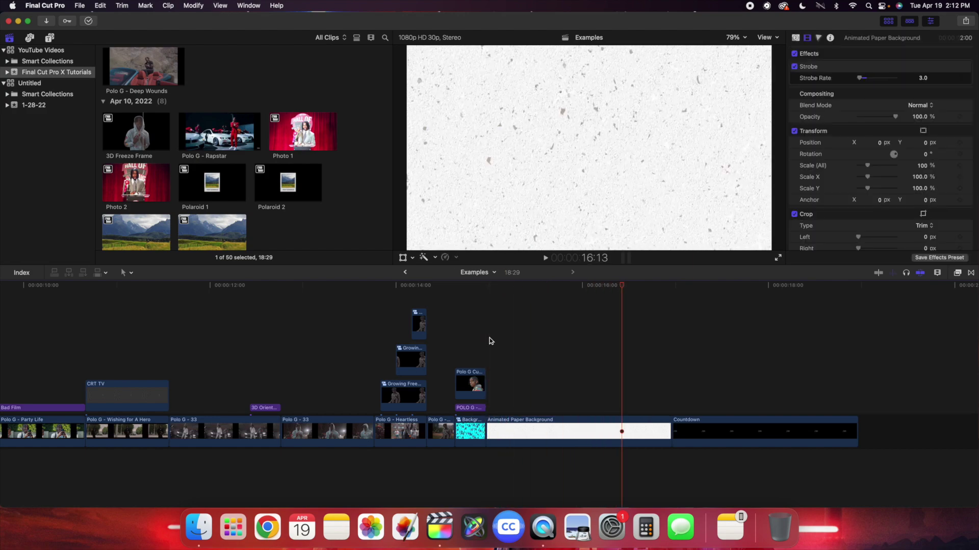
Play back the Countdown clip repeatedly from its start to review the number animation
scroll(546, 332, right, 5)
click(546, 332)
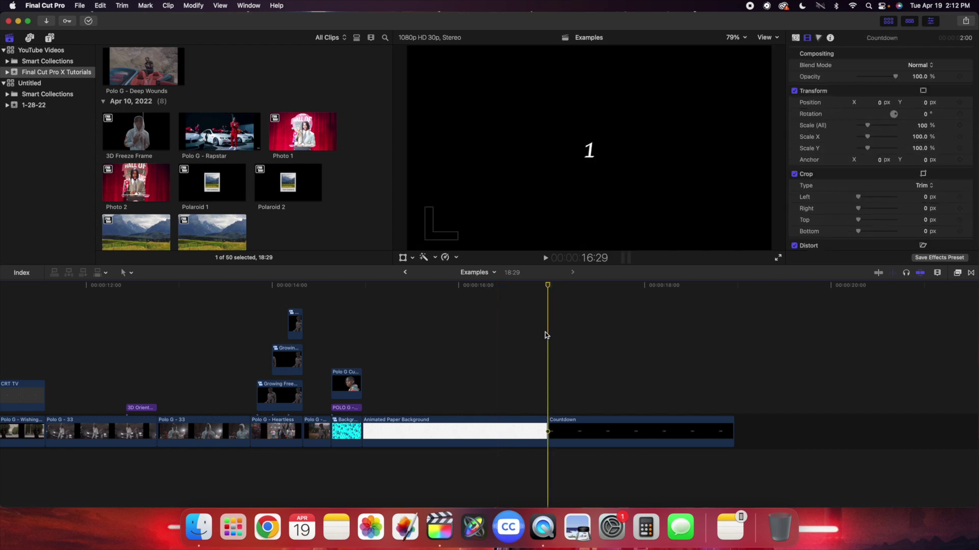
key(space)
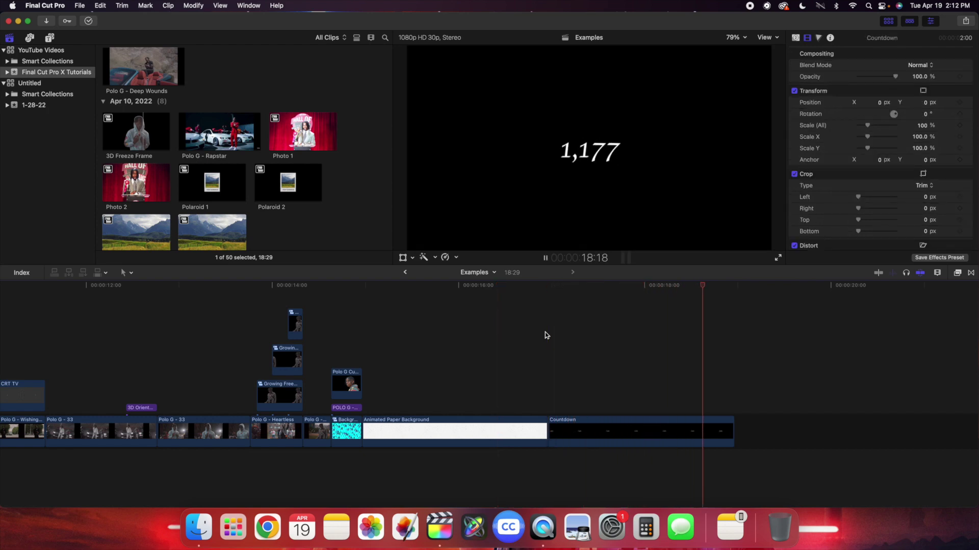
click(545, 335)
key(space)
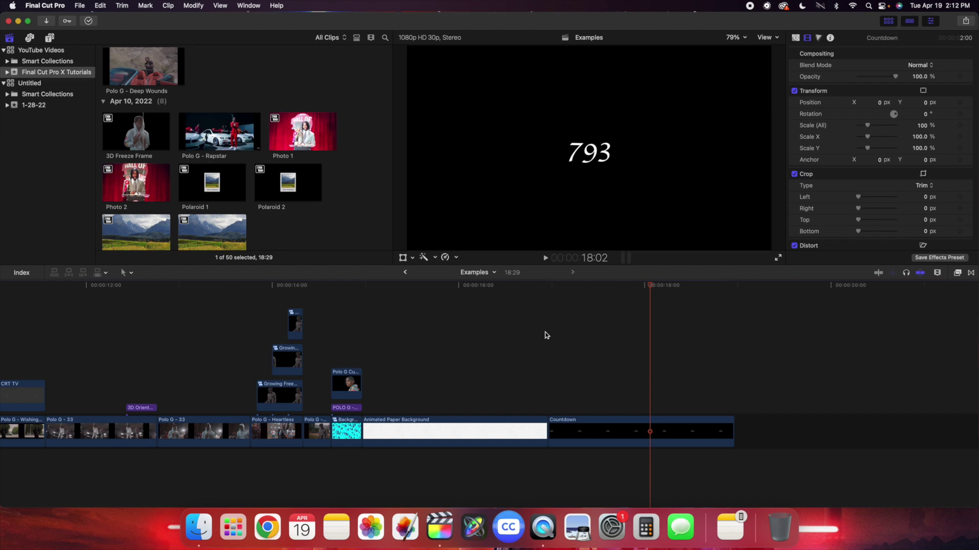
click(546, 333)
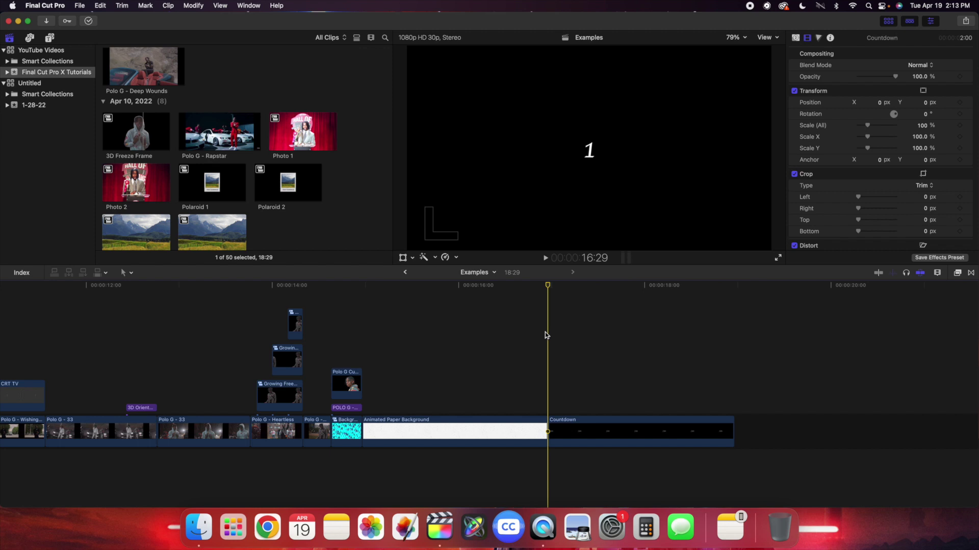
key(space)
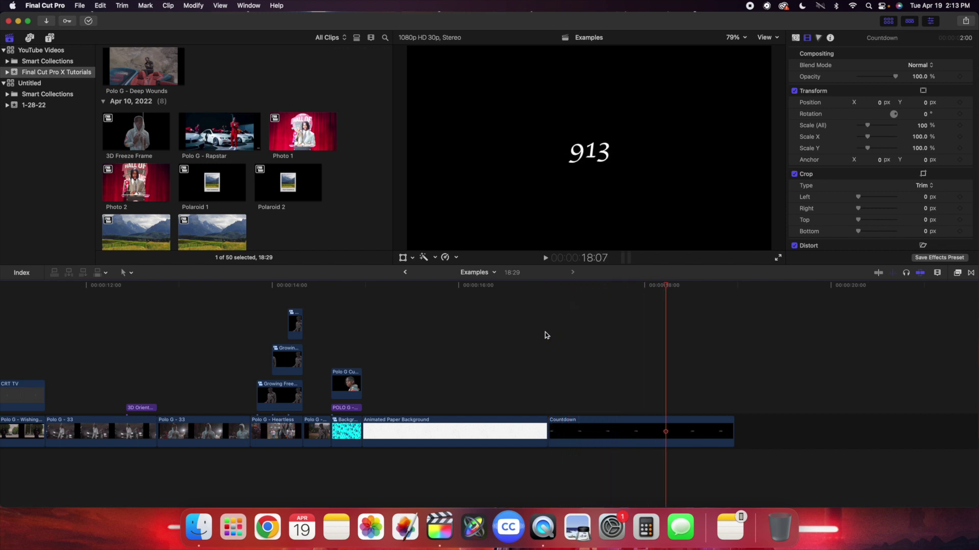
Show the Countdown clip's published parameters and examine the available number formats, leaving Format on Number
click(651, 428)
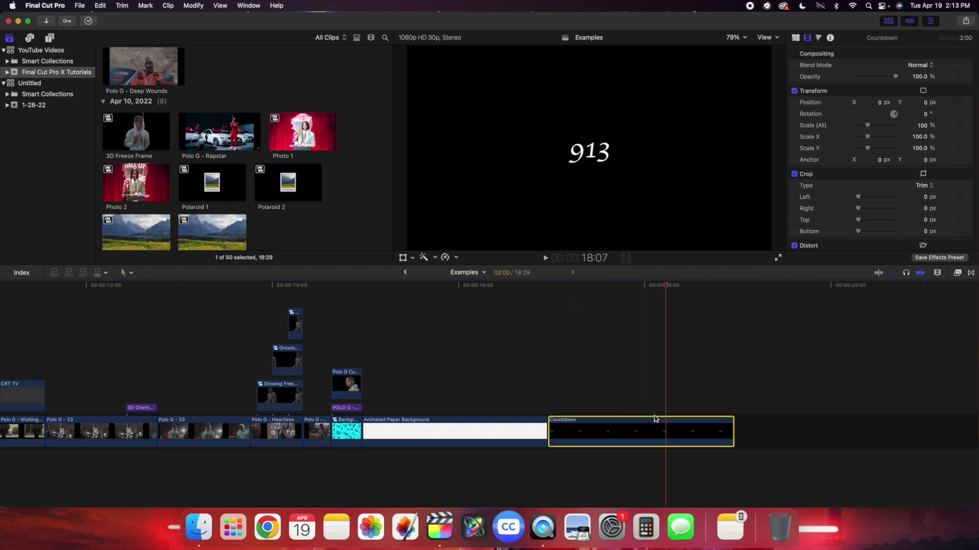
click(795, 37)
click(929, 101)
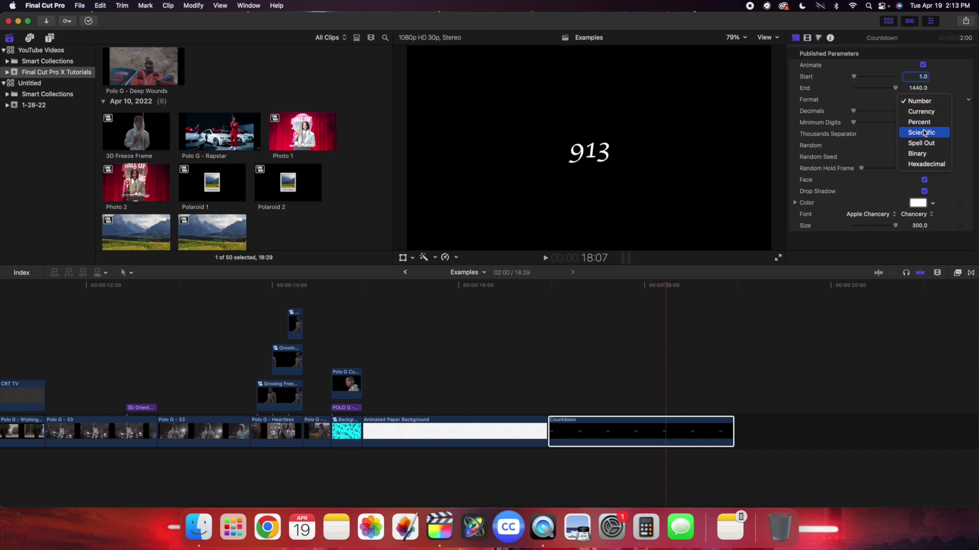
click(883, 106)
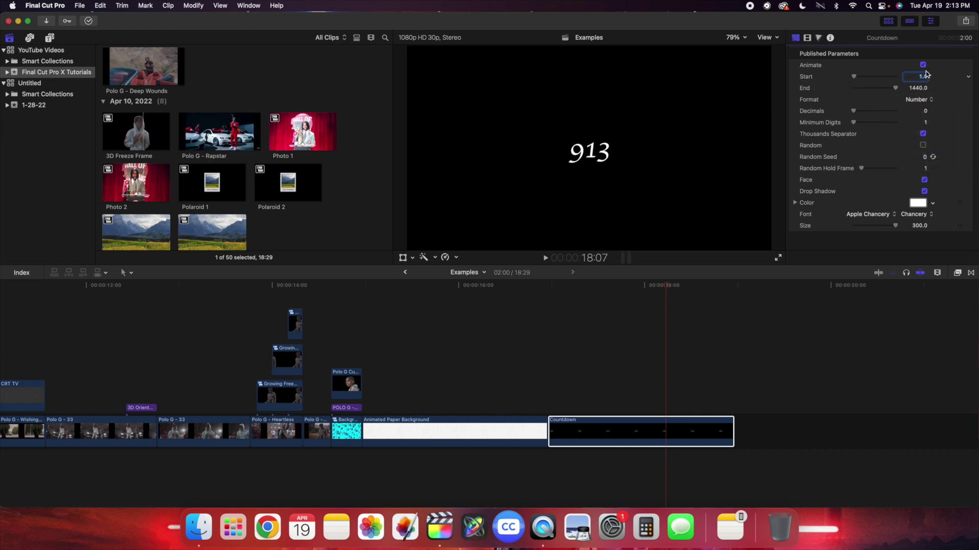
Replay the Countdown clip from its start to check the count against its Start and End parameters
click(547, 348)
key(space)
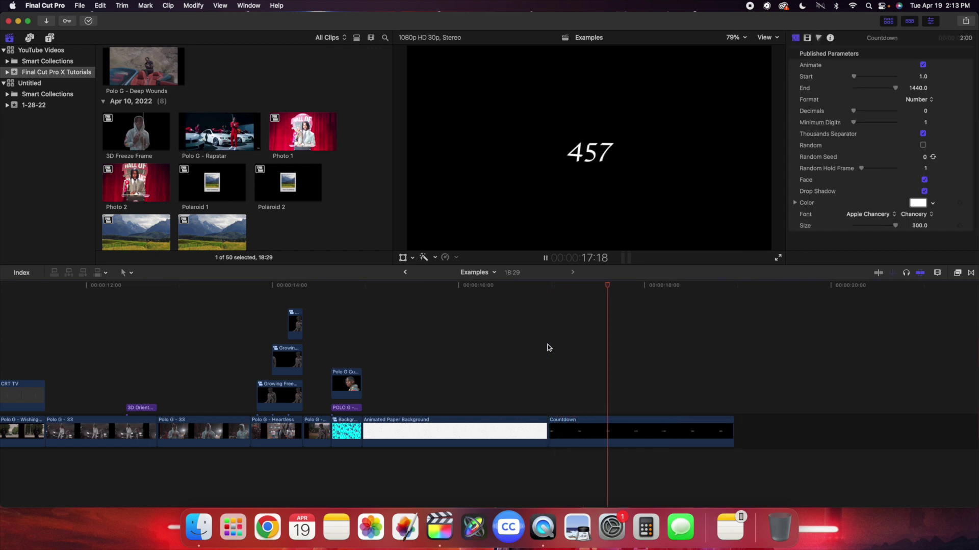
key(Up)
key(space)
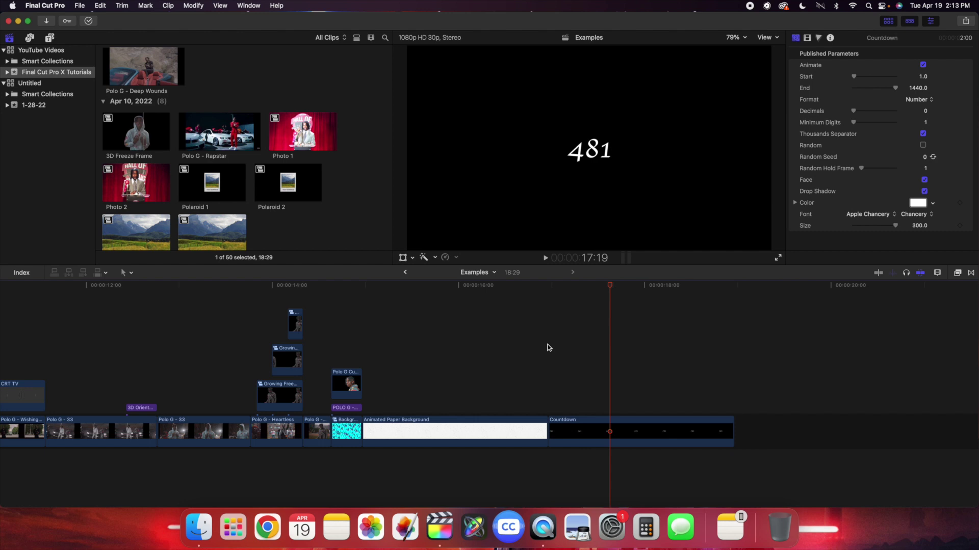
click(548, 348)
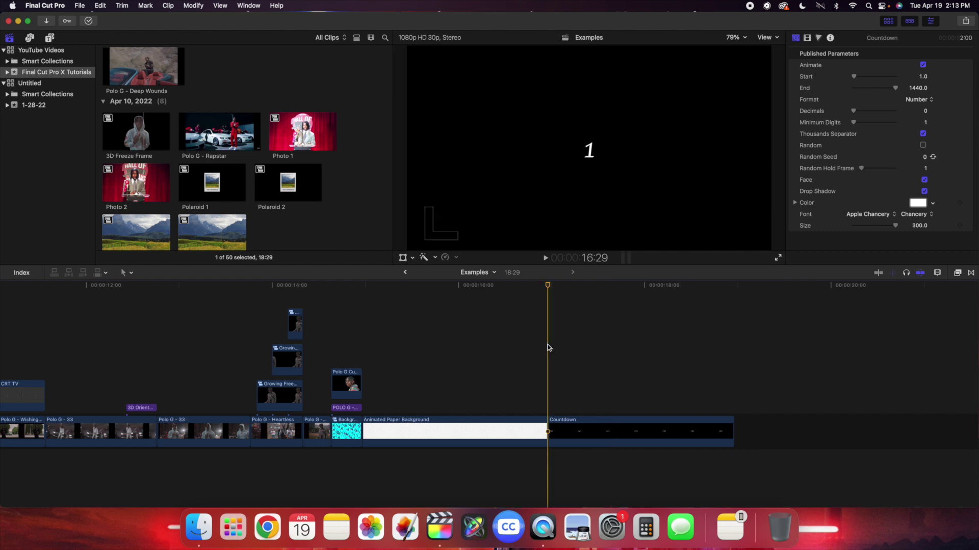
Play the Countdown clip, append the Deal In title from My Titles after it, and place the playhead within the title
key(space)
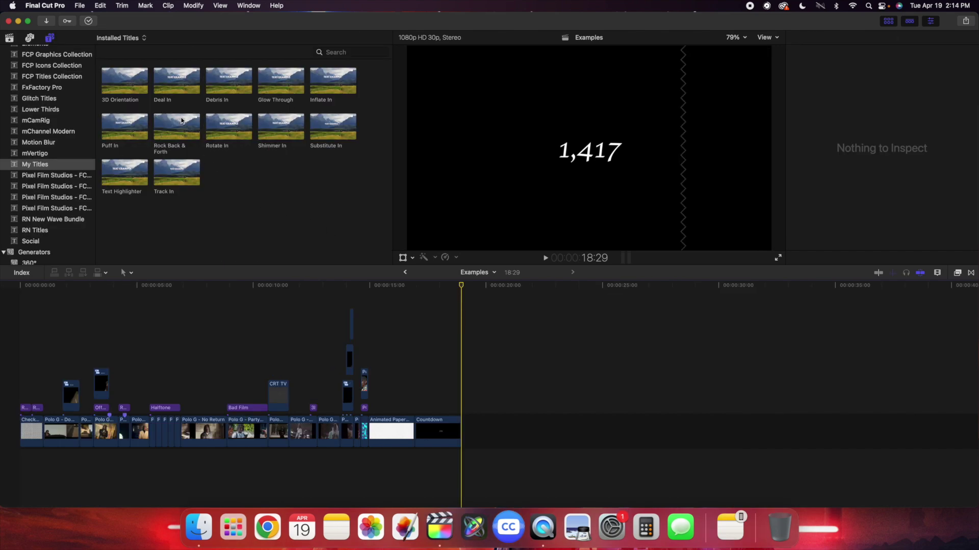
click(181, 84)
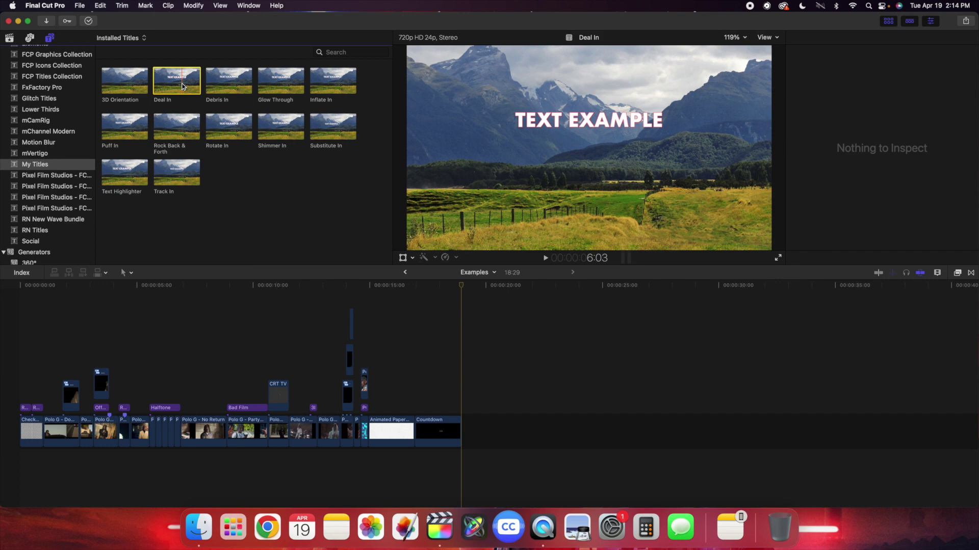
key(e)
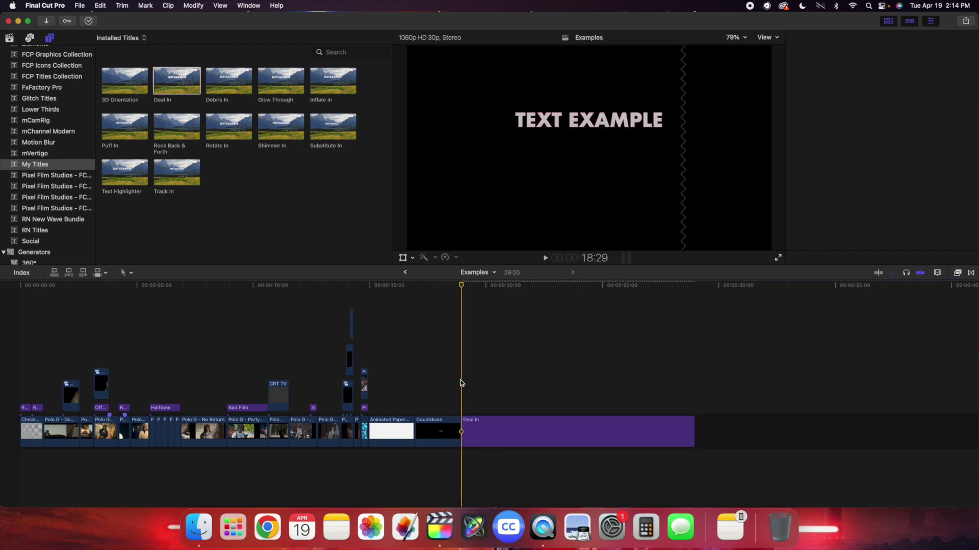
click(565, 399)
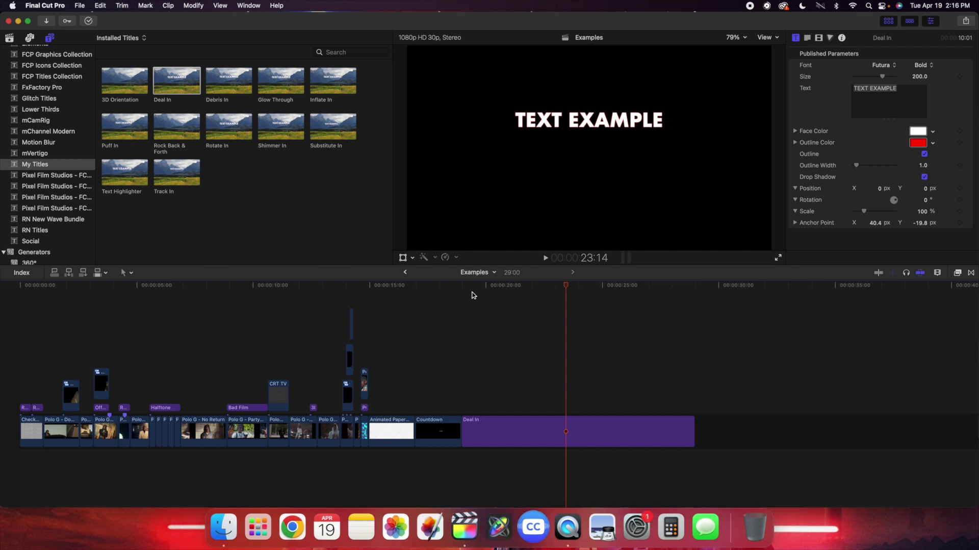
Turn the Deal In title into a compound clip named Text in the Final Cut Pro X Tutorials event
click(526, 431)
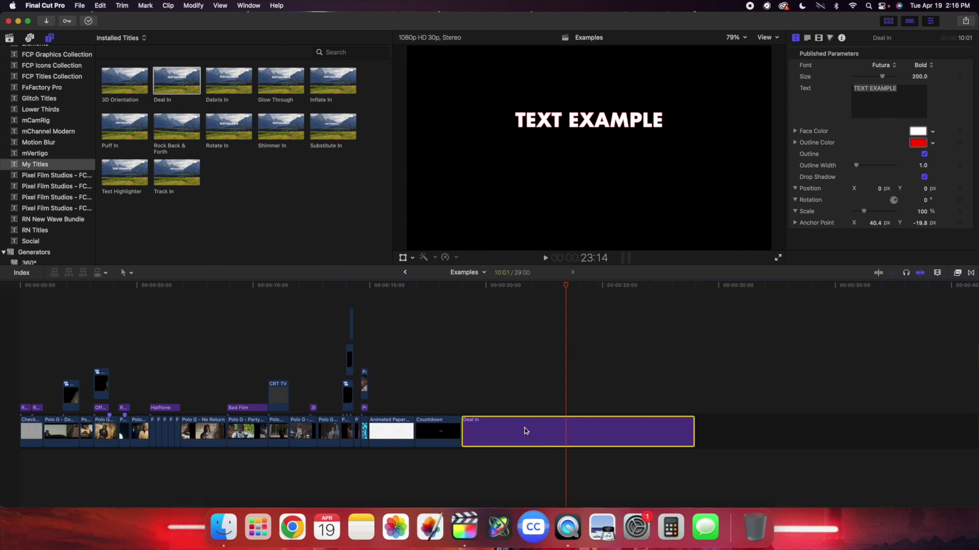
key(alt+g)
text(T)
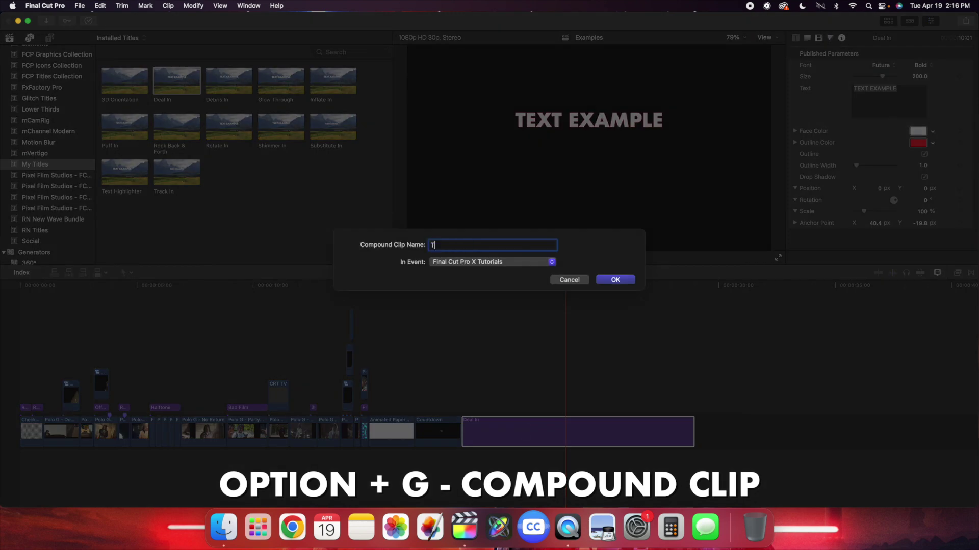
text(ext)
key(Return)
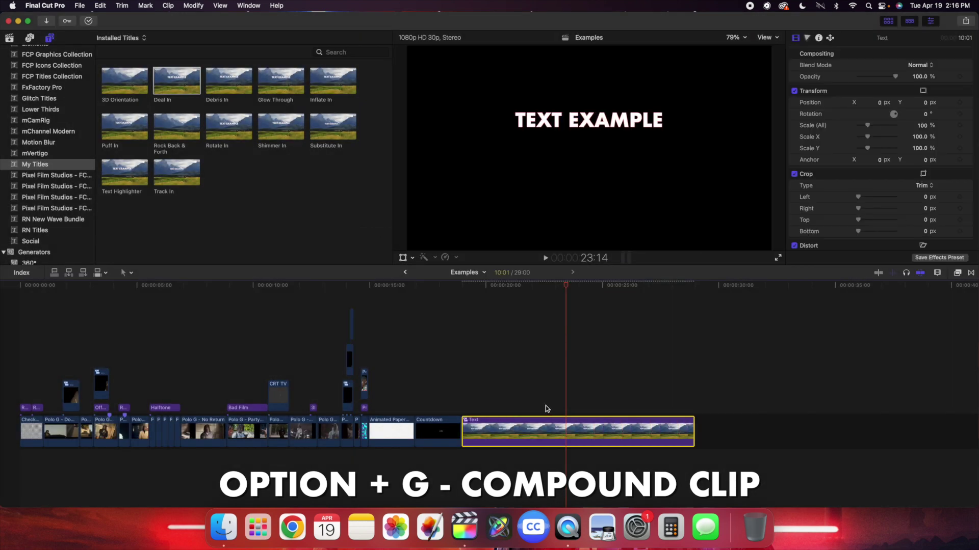
Trim off the end of the Text compound clip at 22:16 on the timeline
click(544, 406)
click(546, 421)
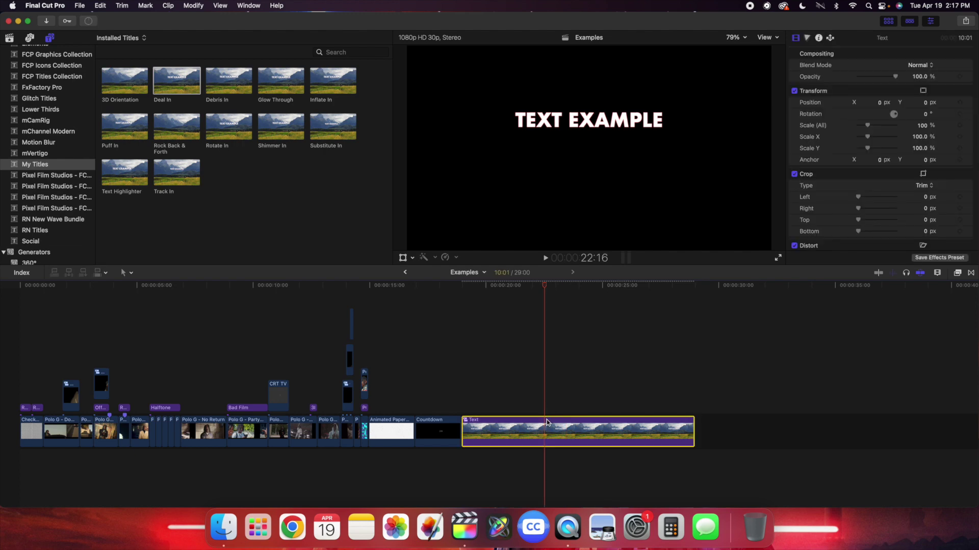
key(alt+bracketright)
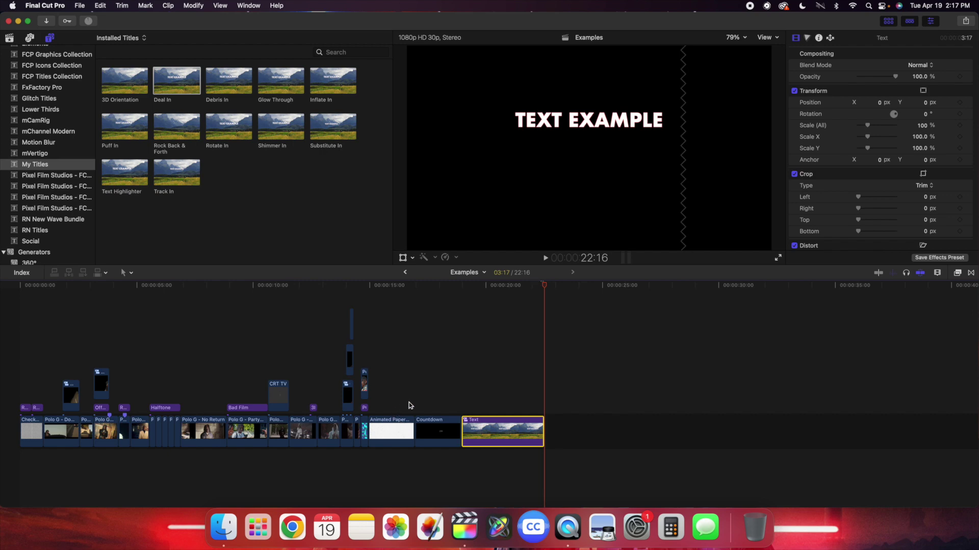
Play back the shortened Text compound clip from its start to review the letter animation
click(461, 388)
key(space)
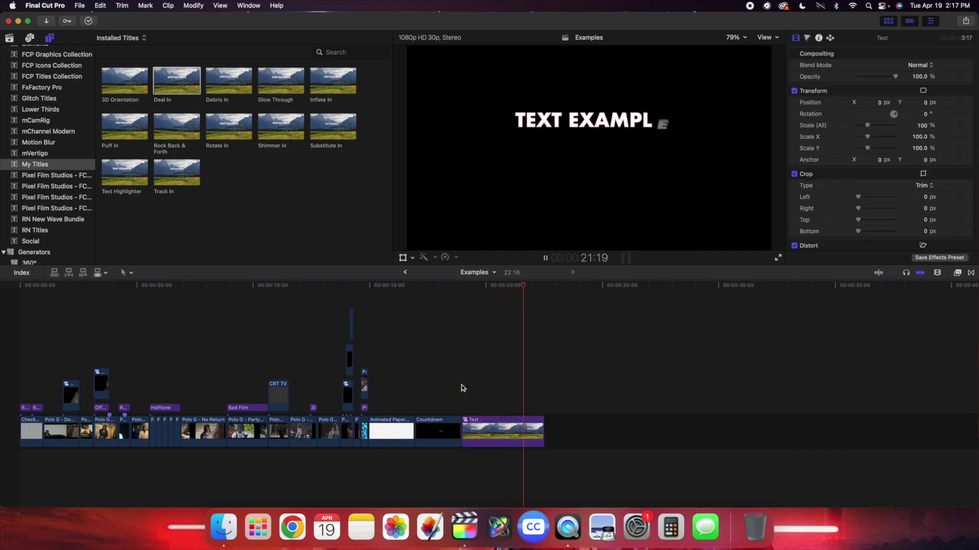
key(space)
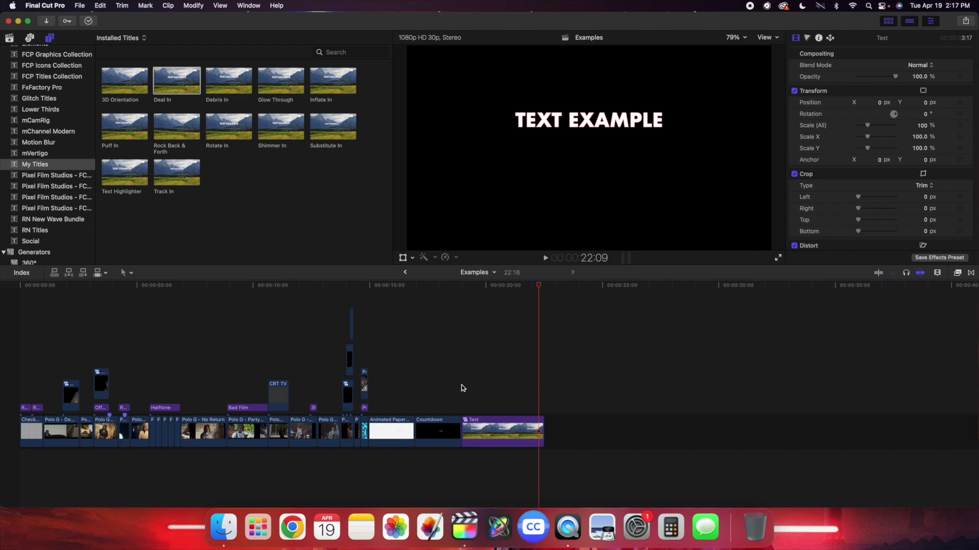
Play the Examples timeline from the very beginning to review the finished effects
key(super+equal)
key(Home)
key(space)
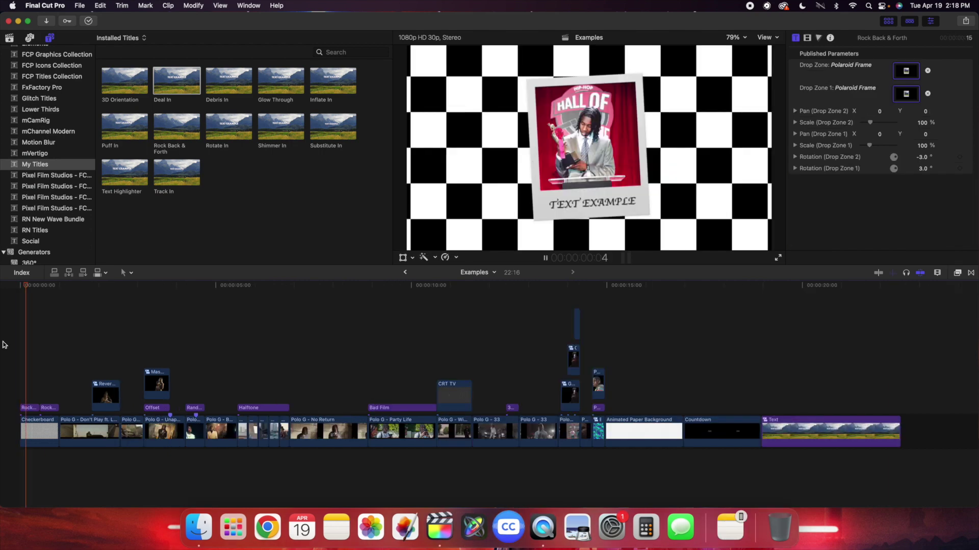